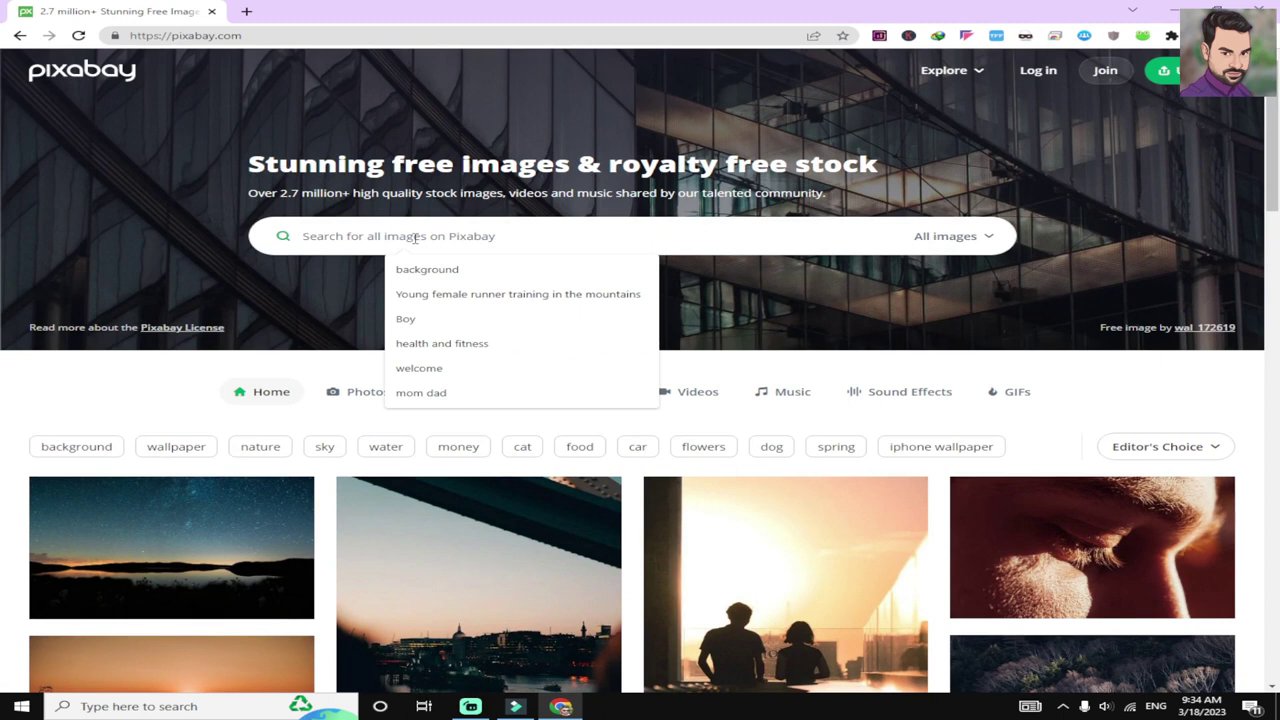
Step: Search Pixabay for "man" images and for "business" images, and browse the business results
{"action": "type", "text": "man"}
{"action": "key", "text": "Return"}
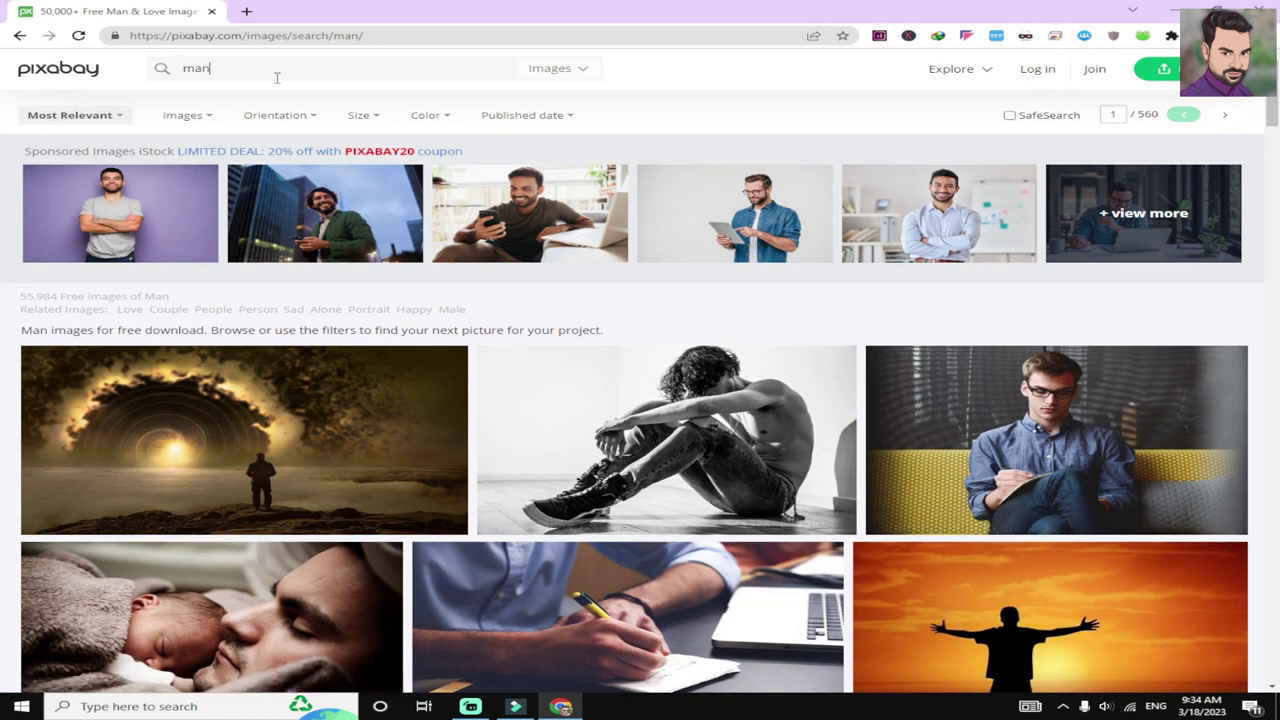
{"action": "left_click_drag", "start_coordinate": [277, 77], "coordinate": [3, 80]}
{"action": "type", "text": "busin"}
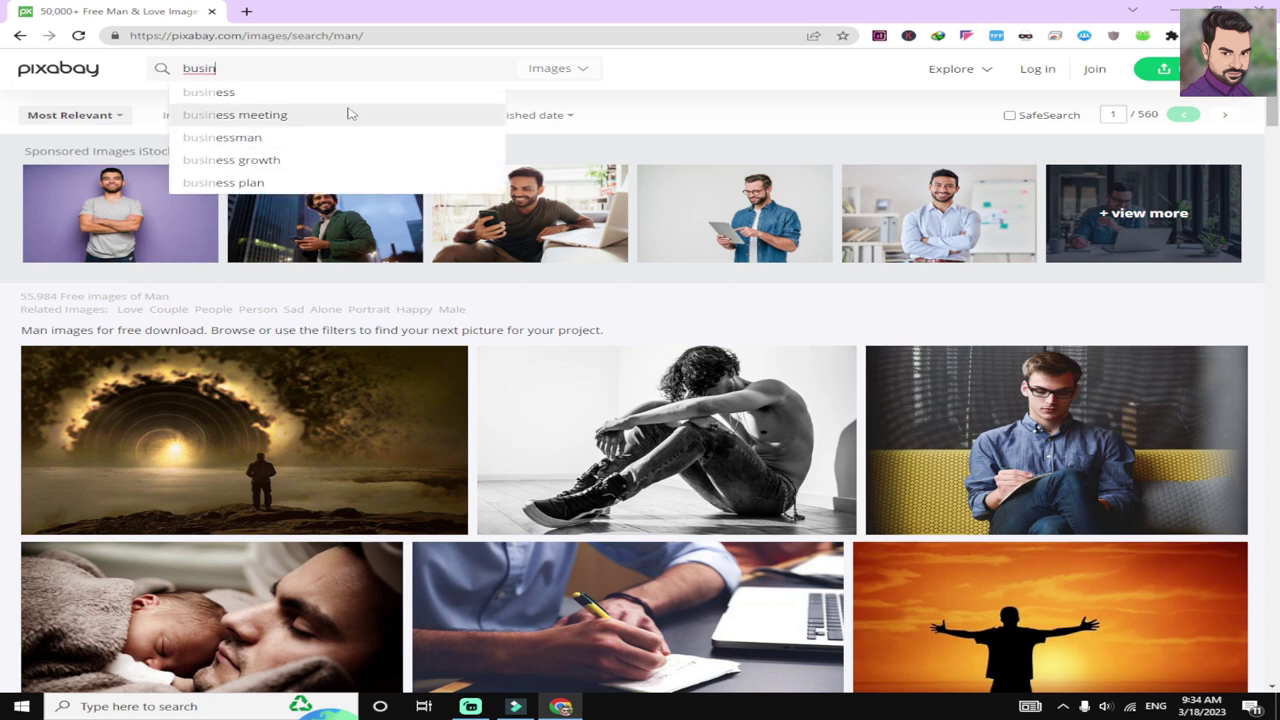
{"action": "left_click", "coordinate": [315, 95]}
{"action": "scroll", "coordinate": [297, 70], "scroll_direction": "down", "scroll_amount": 5}
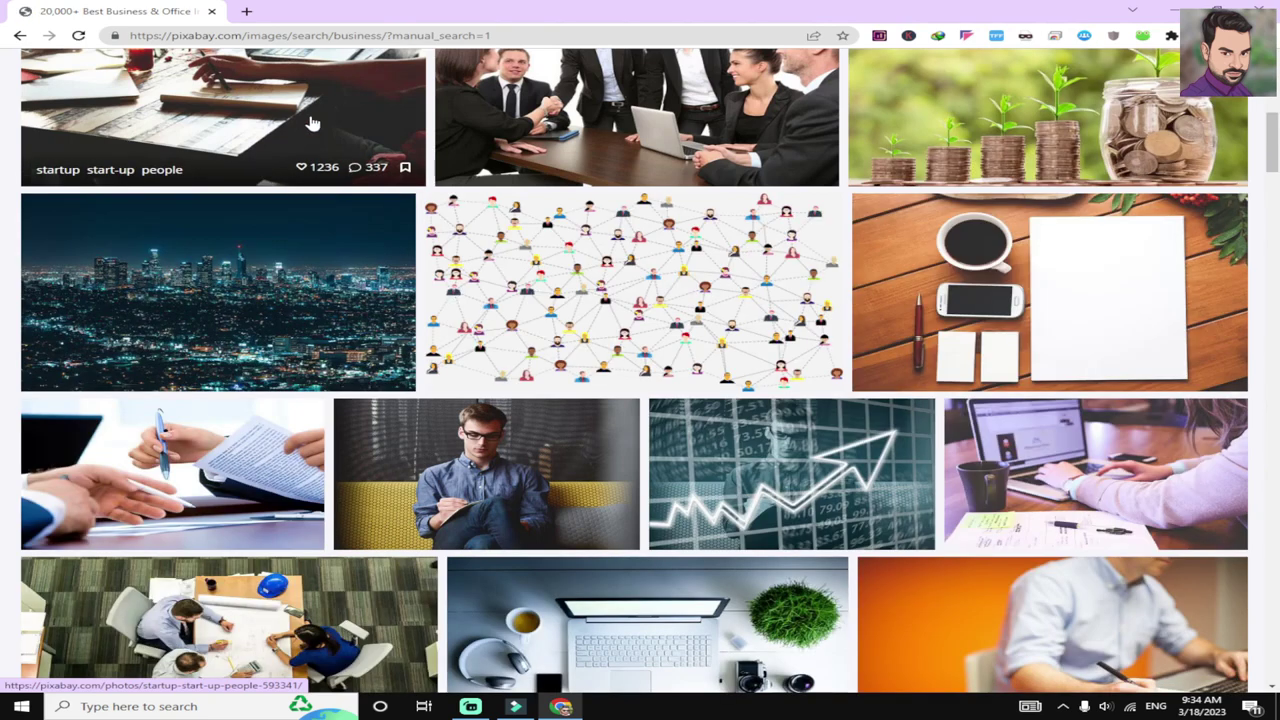
{"action": "scroll", "coordinate": [310, 124], "scroll_direction": "up", "scroll_amount": 5}
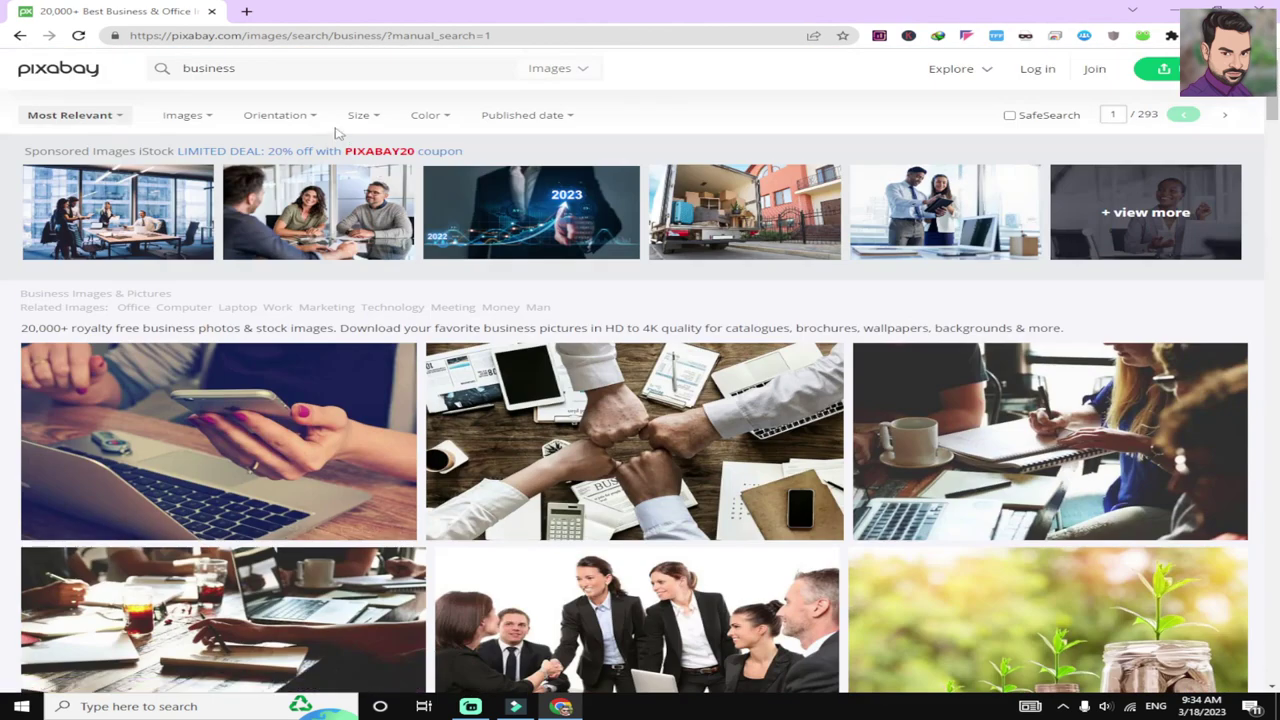
Step: View the media types available for the Pixabay search and close the browser window
{"action": "left_click", "coordinate": [560, 72]}
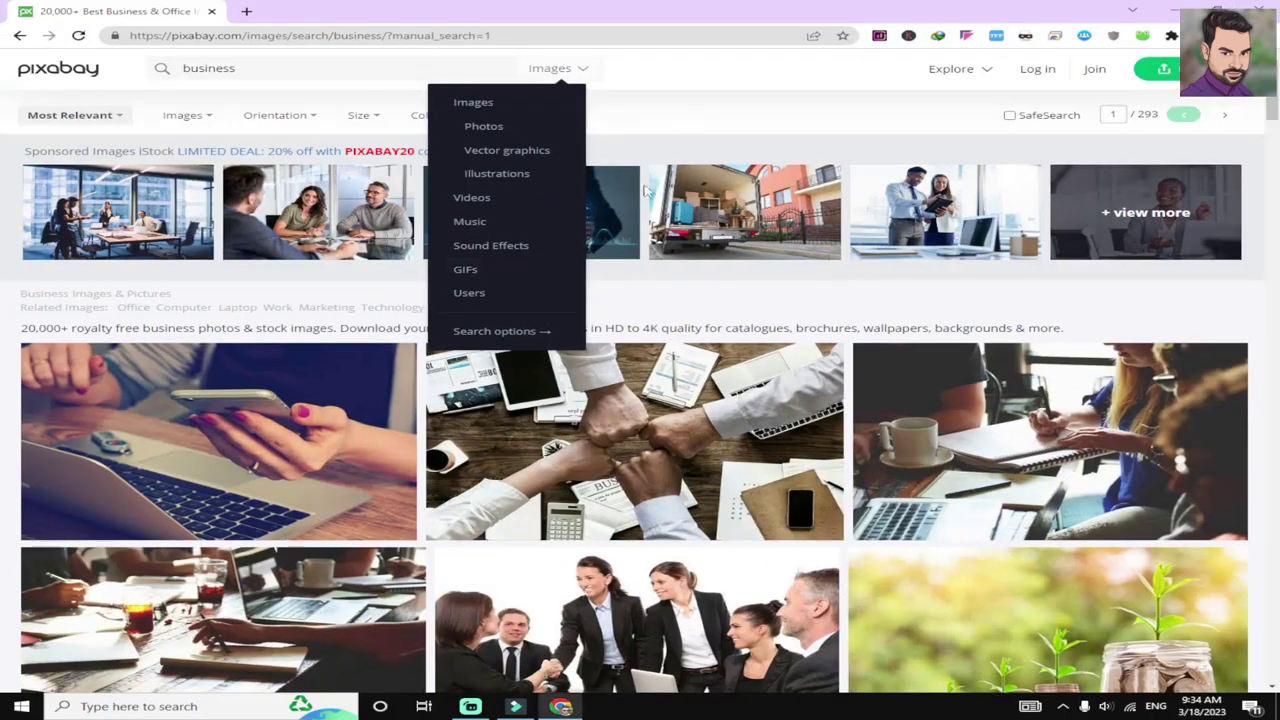
{"action": "left_click", "coordinate": [993, 40]}
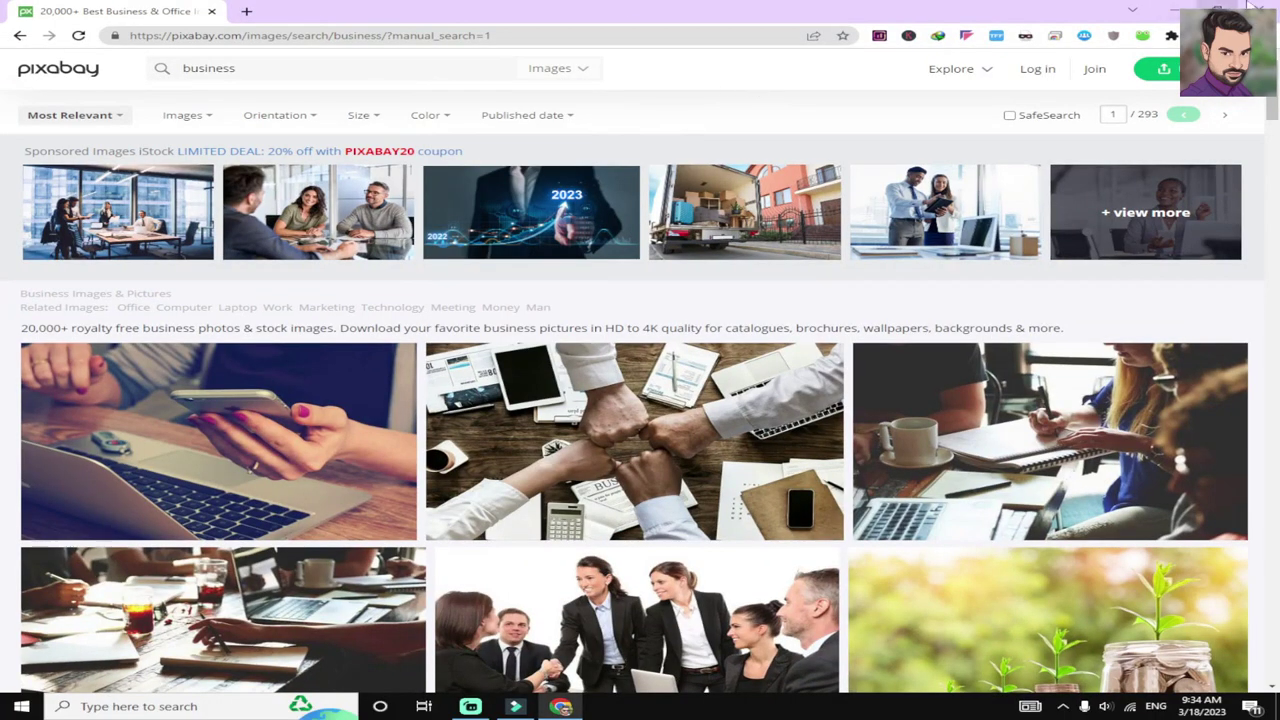
{"action": "left_click", "coordinate": [1256, 8]}
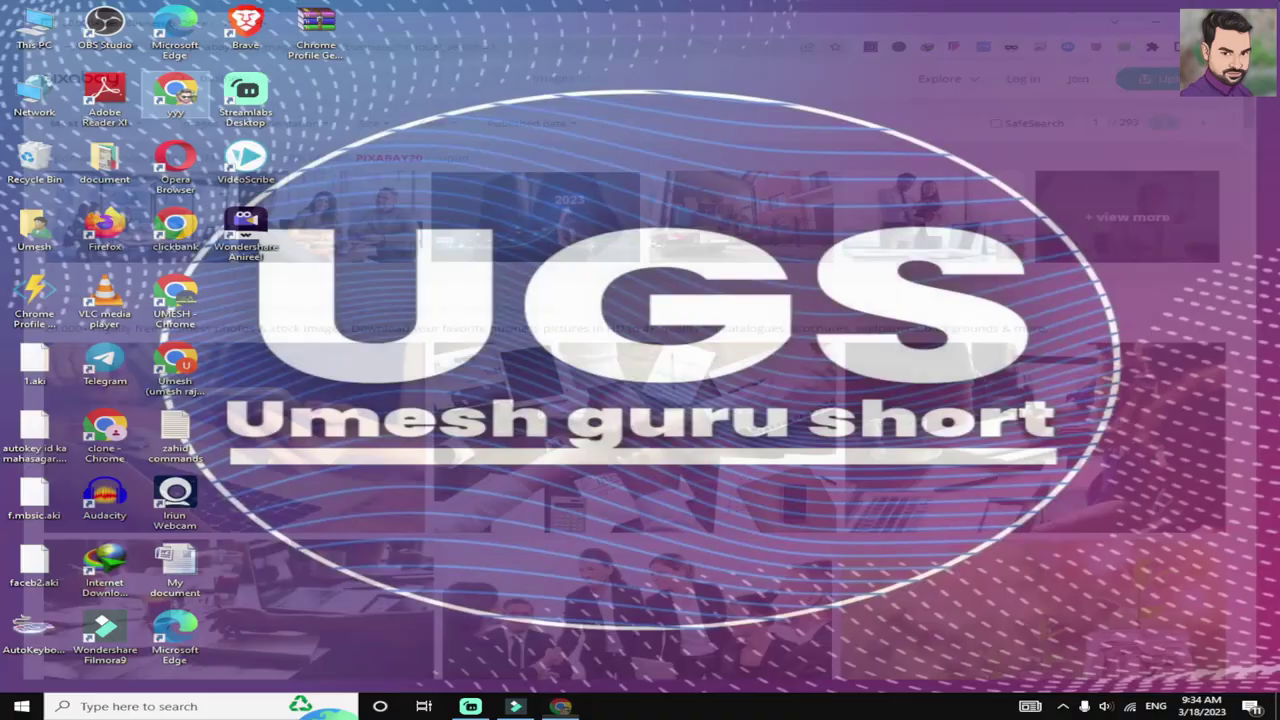
{"action": "right_click", "coordinate": [828, 4]}
{"action": "left_click", "coordinate": [856, 41]}
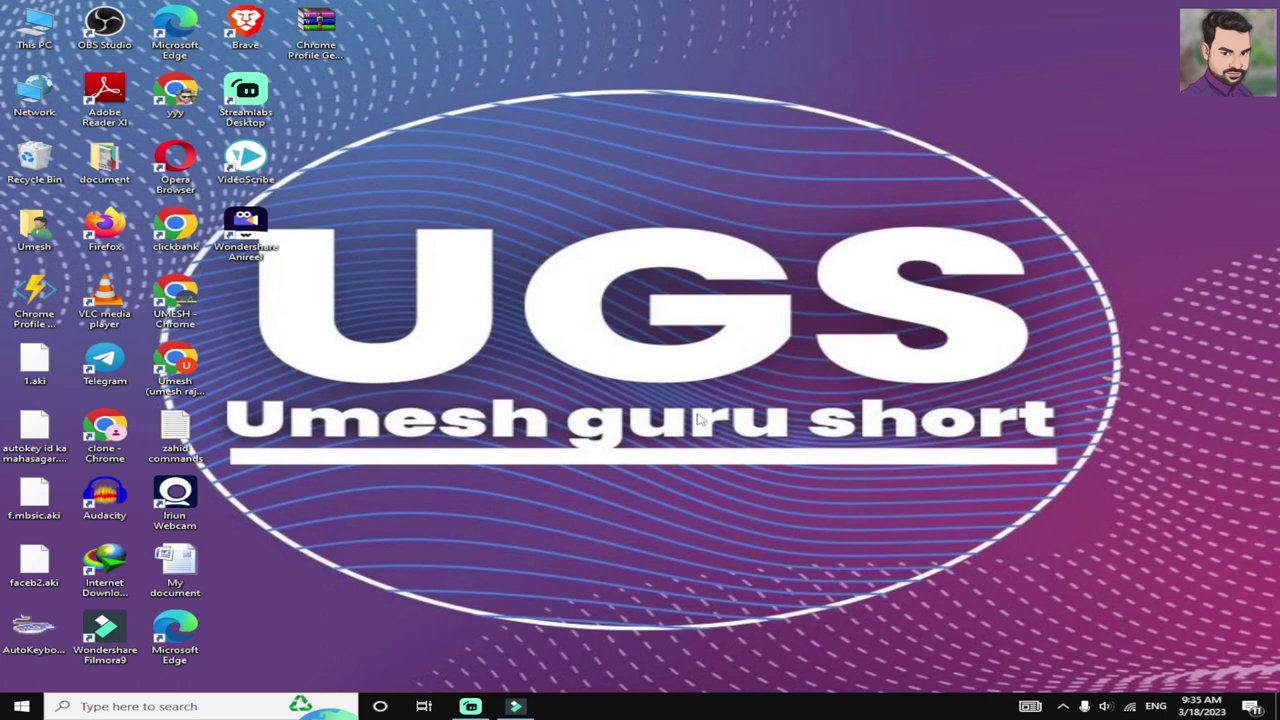
{"action": "right_click", "coordinate": [502, 292]}
{"action": "left_click", "coordinate": [555, 333]}
{"action": "right_click", "coordinate": [613, 40]}
{"action": "left_click", "coordinate": [645, 76]}
{"action": "right_click", "coordinate": [645, 26]}
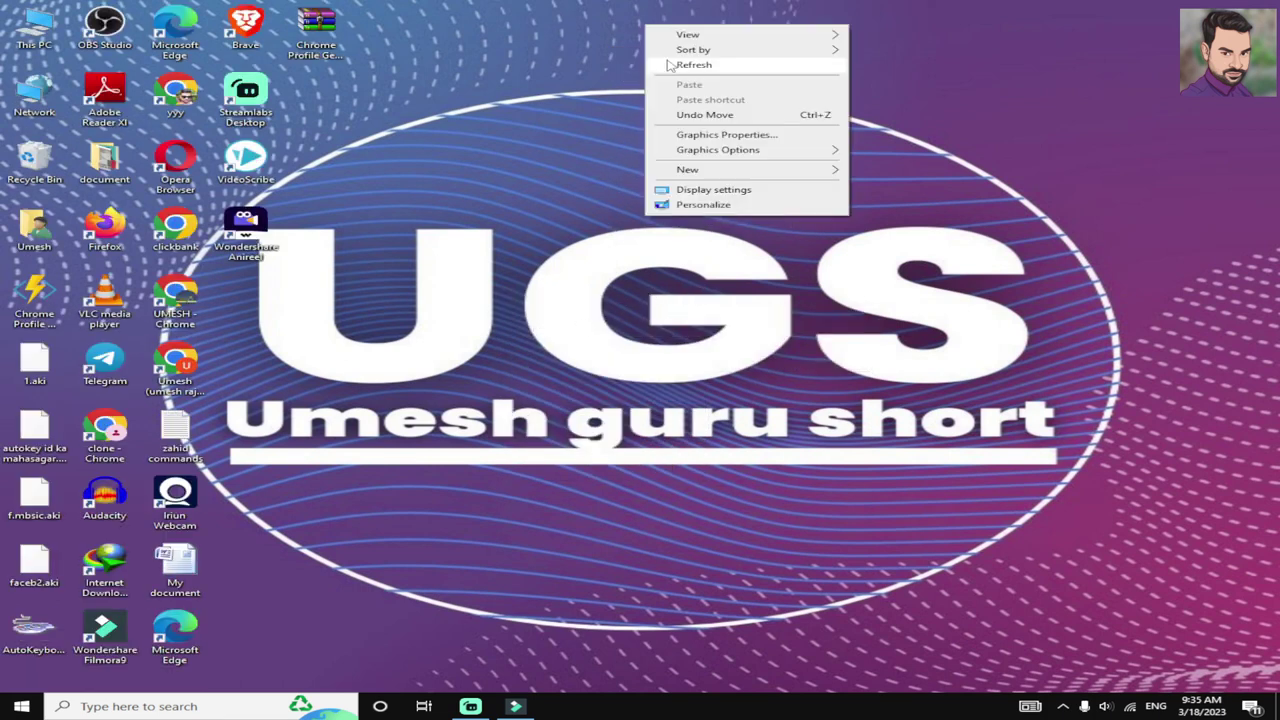
{"action": "left_click", "coordinate": [670, 64]}
{"action": "right_click", "coordinate": [624, 6]}
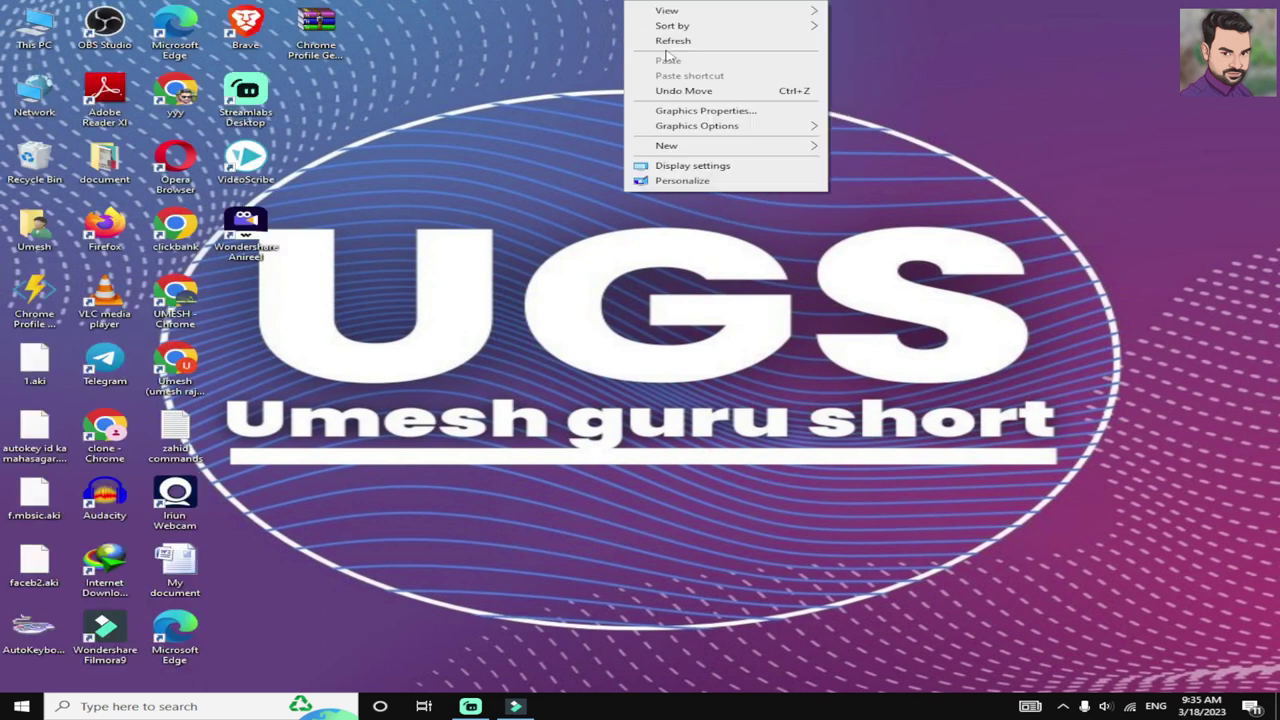
{"action": "left_click", "coordinate": [668, 42]}
{"action": "right_click", "coordinate": [660, 8]}
{"action": "left_click", "coordinate": [692, 42]}
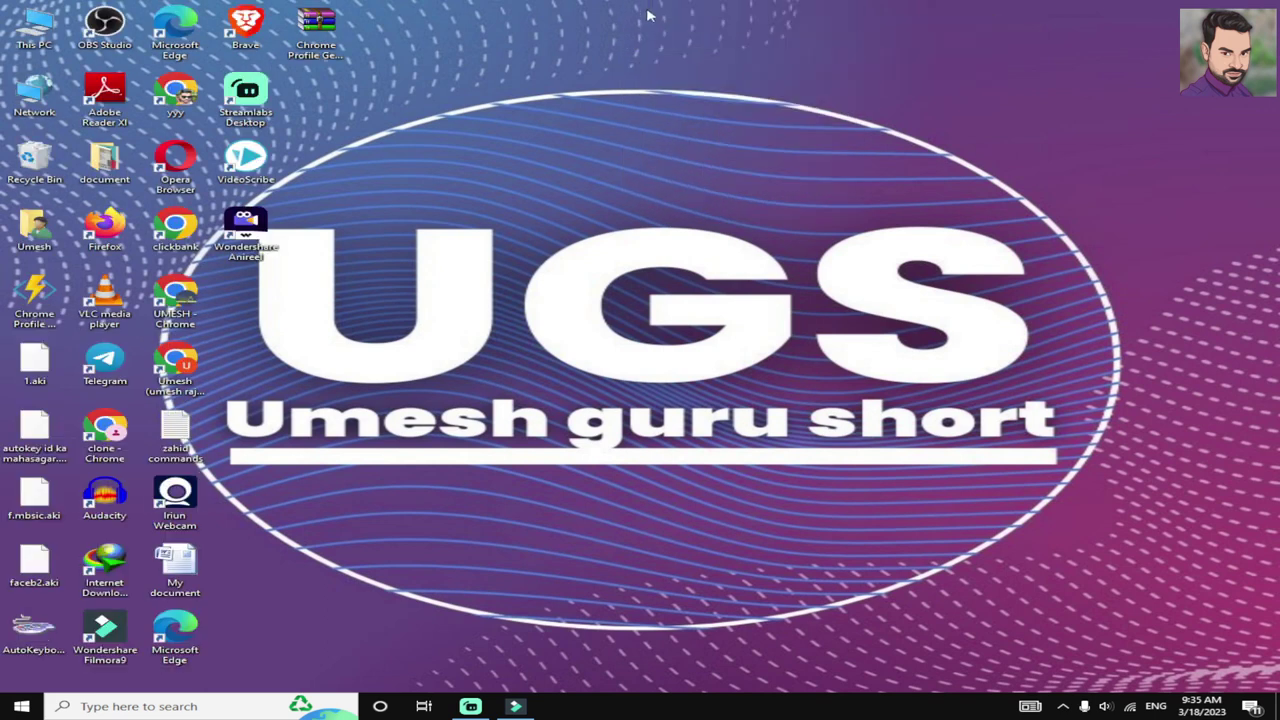
{"action": "right_click", "coordinate": [648, 15]}
{"action": "left_click", "coordinate": [646, 40]}
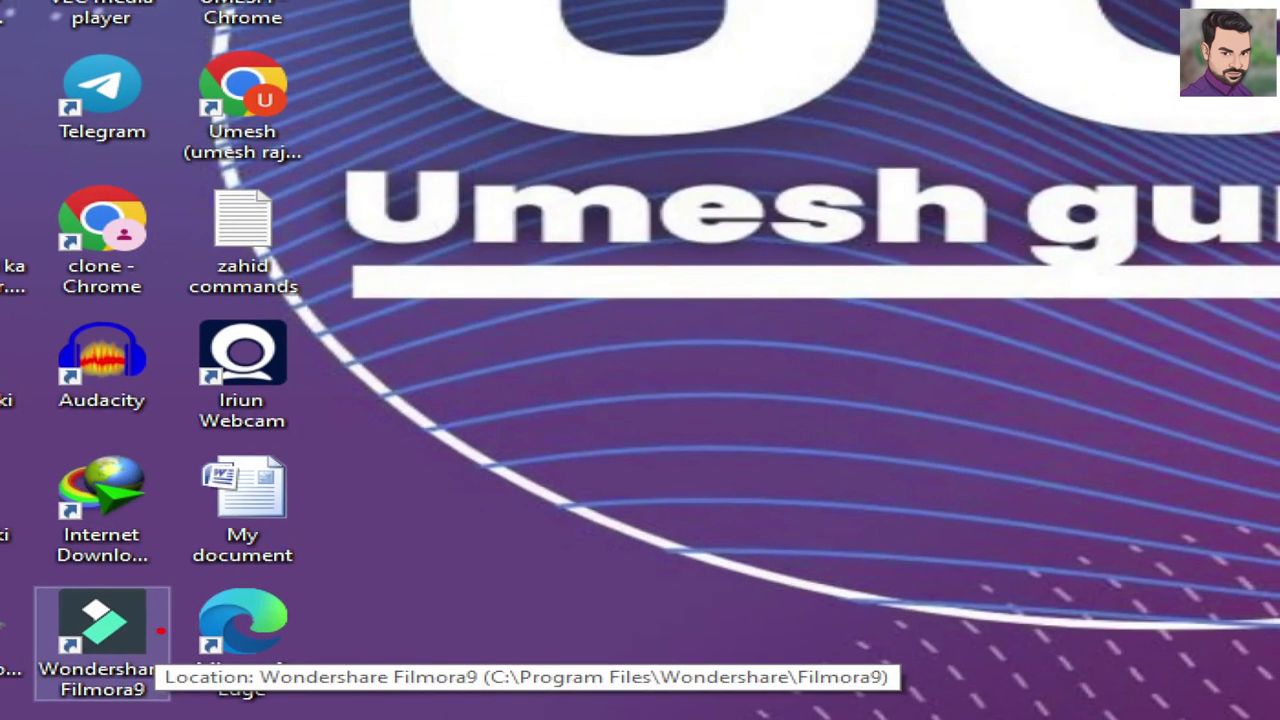
Step: Launch Wondershare Filmora9 and import all four media files from New folder inside the Downloads Video folder
{"action": "double_click", "coordinate": [102, 625]}
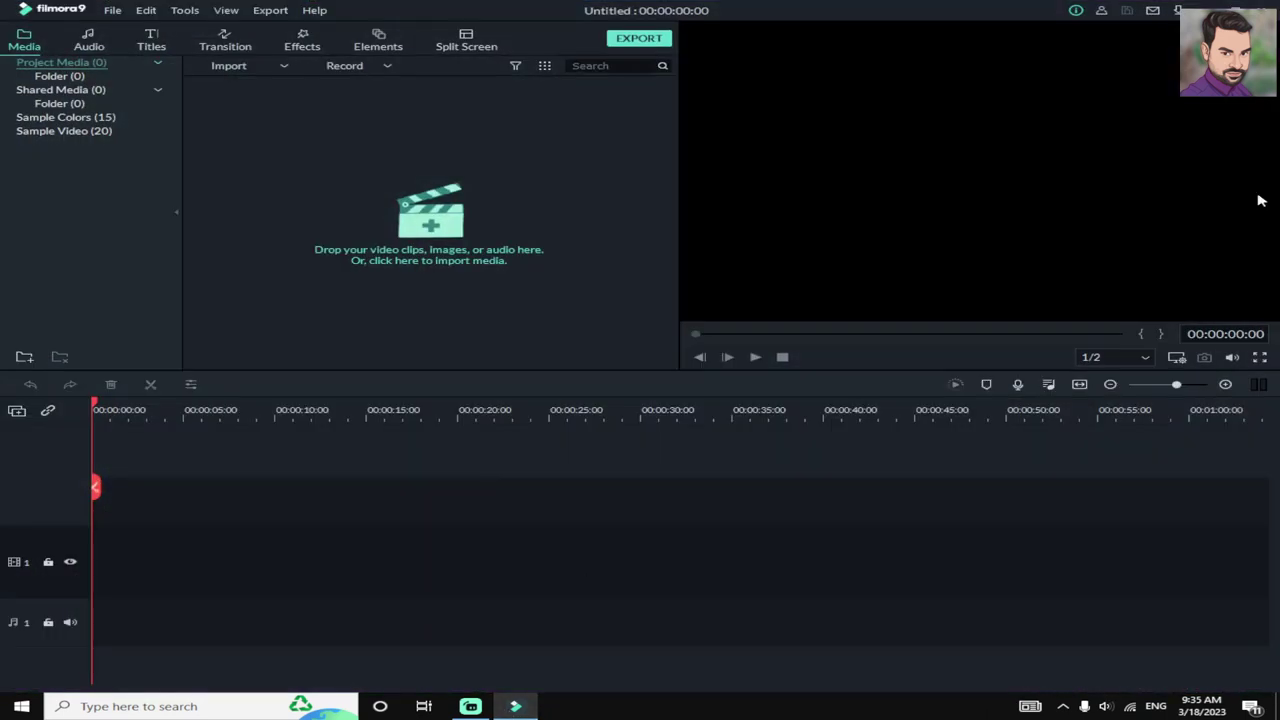
{"action": "left_click", "coordinate": [437, 268]}
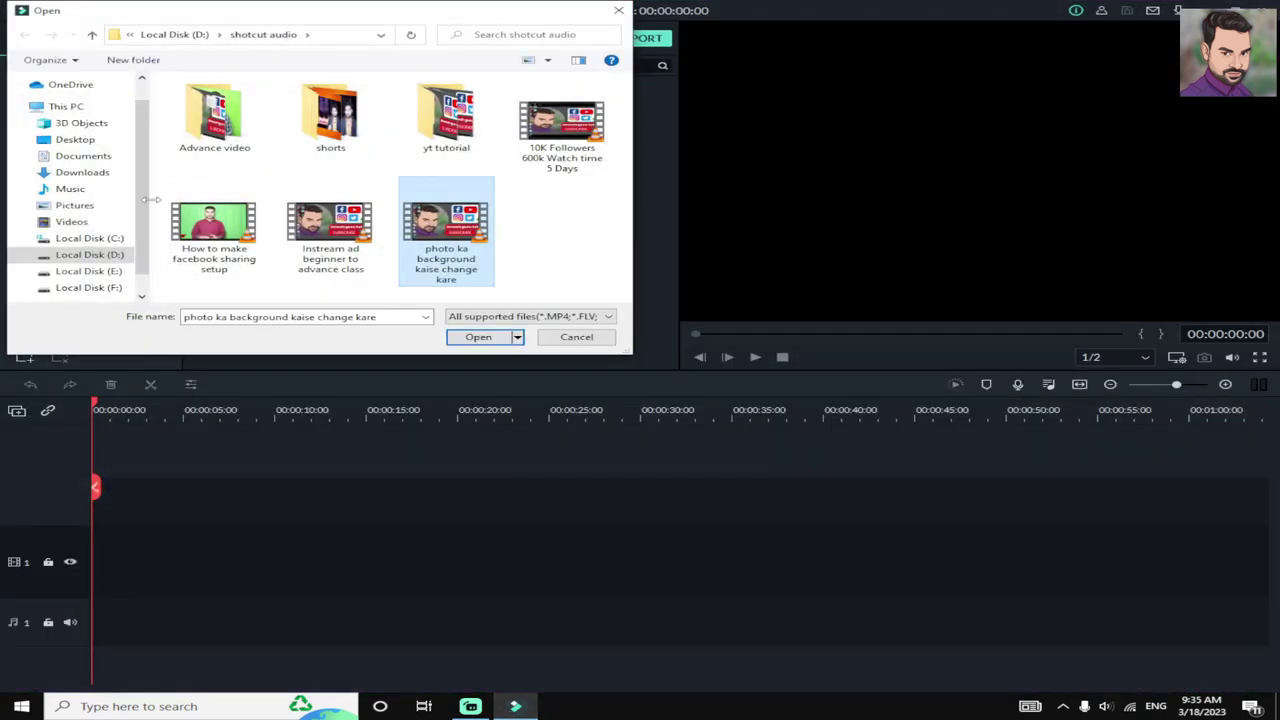
{"action": "left_click", "coordinate": [88, 173]}
{"action": "scroll", "coordinate": [284, 191], "scroll_direction": "down", "scroll_amount": 5}
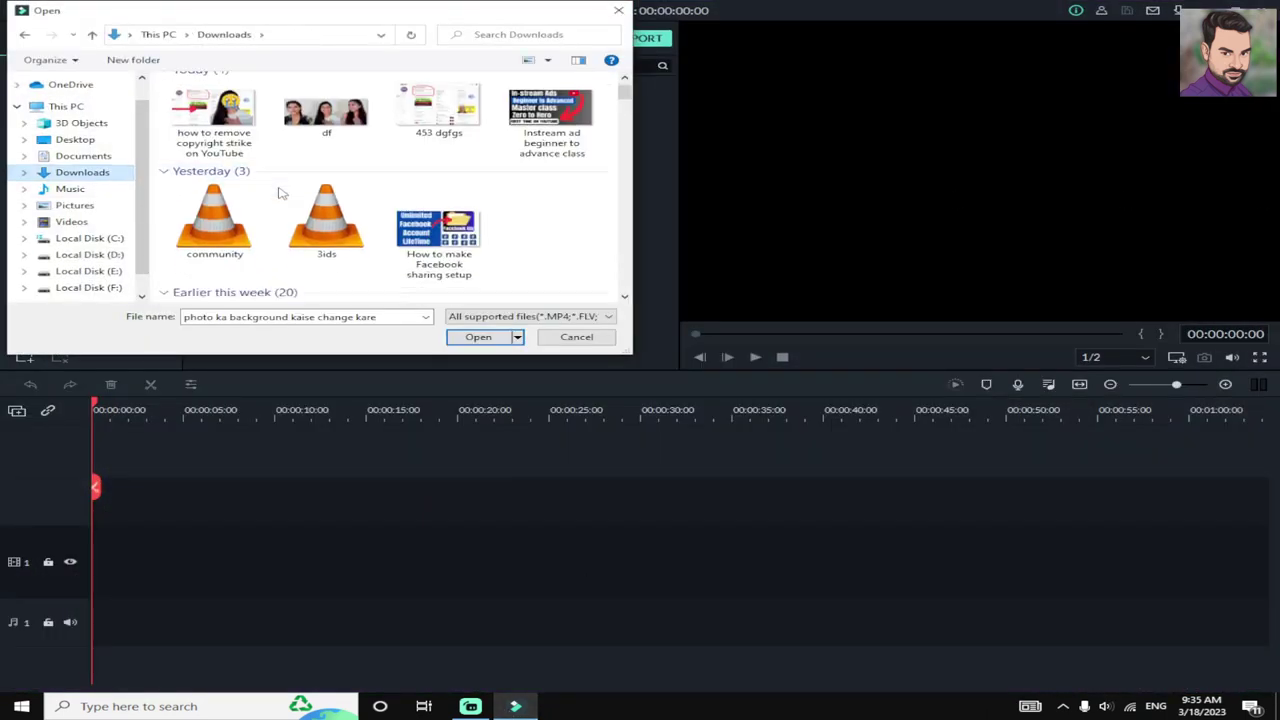
{"action": "scroll", "coordinate": [280, 193], "scroll_direction": "down", "scroll_amount": 5}
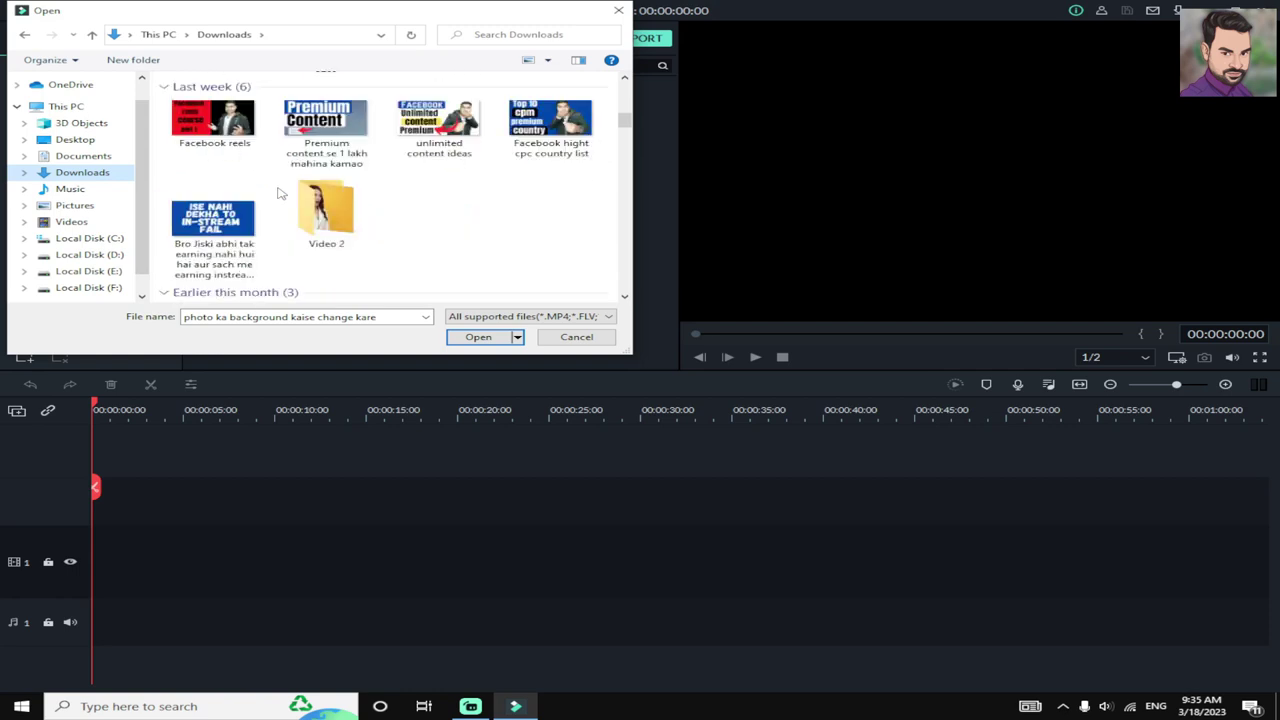
{"action": "scroll", "coordinate": [428, 172], "scroll_direction": "up", "scroll_amount": 2}
{"action": "double_click", "coordinate": [552, 208]}
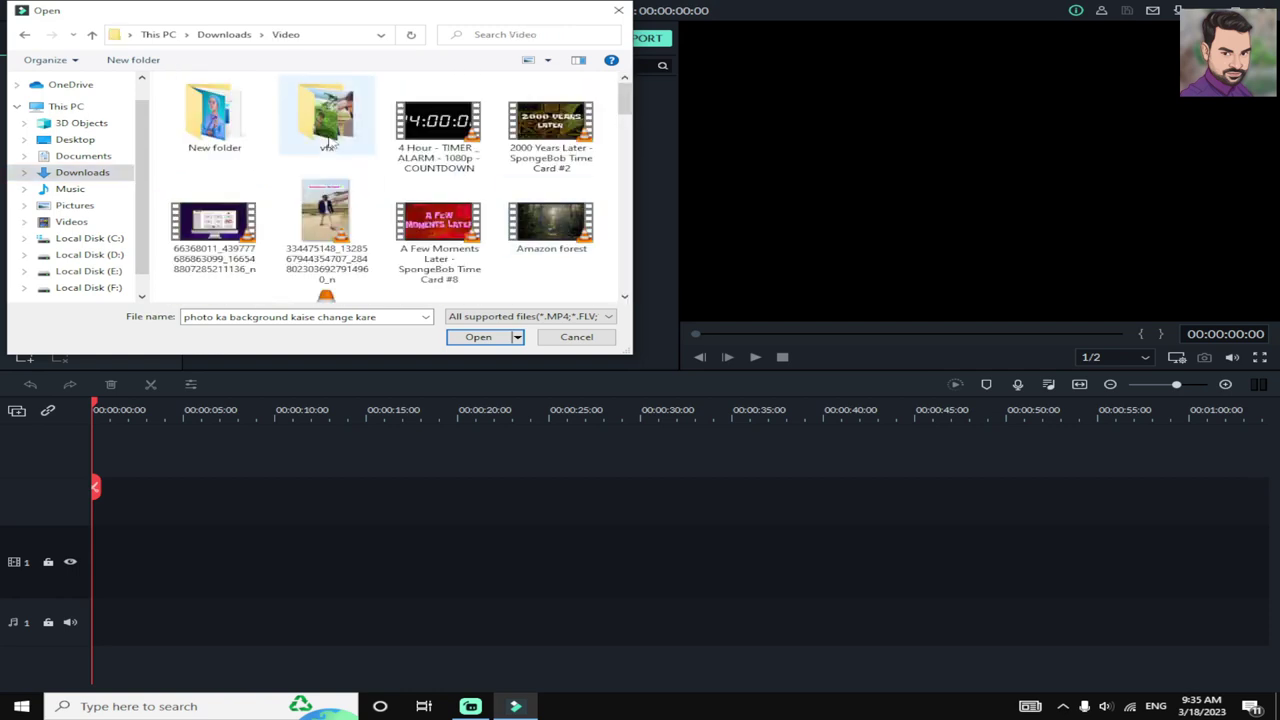
{"action": "double_click", "coordinate": [255, 120]}
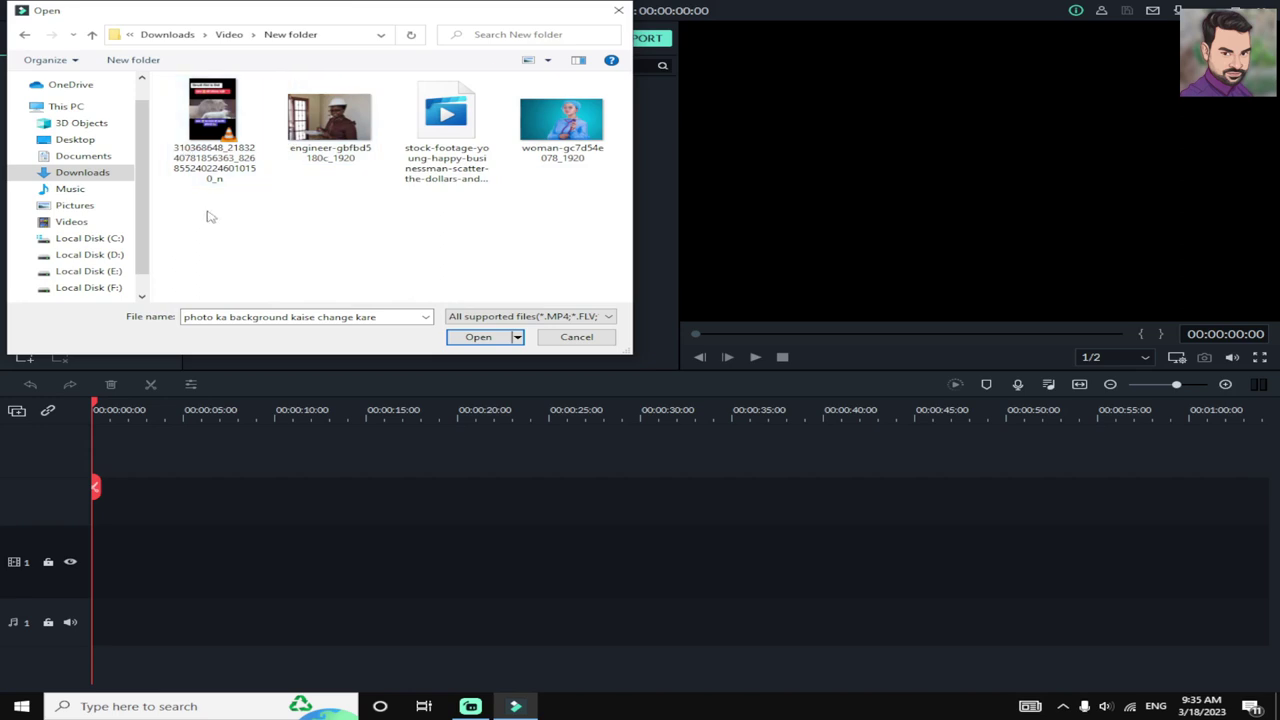
{"action": "left_click_drag", "start_coordinate": [186, 207], "coordinate": [590, 118]}
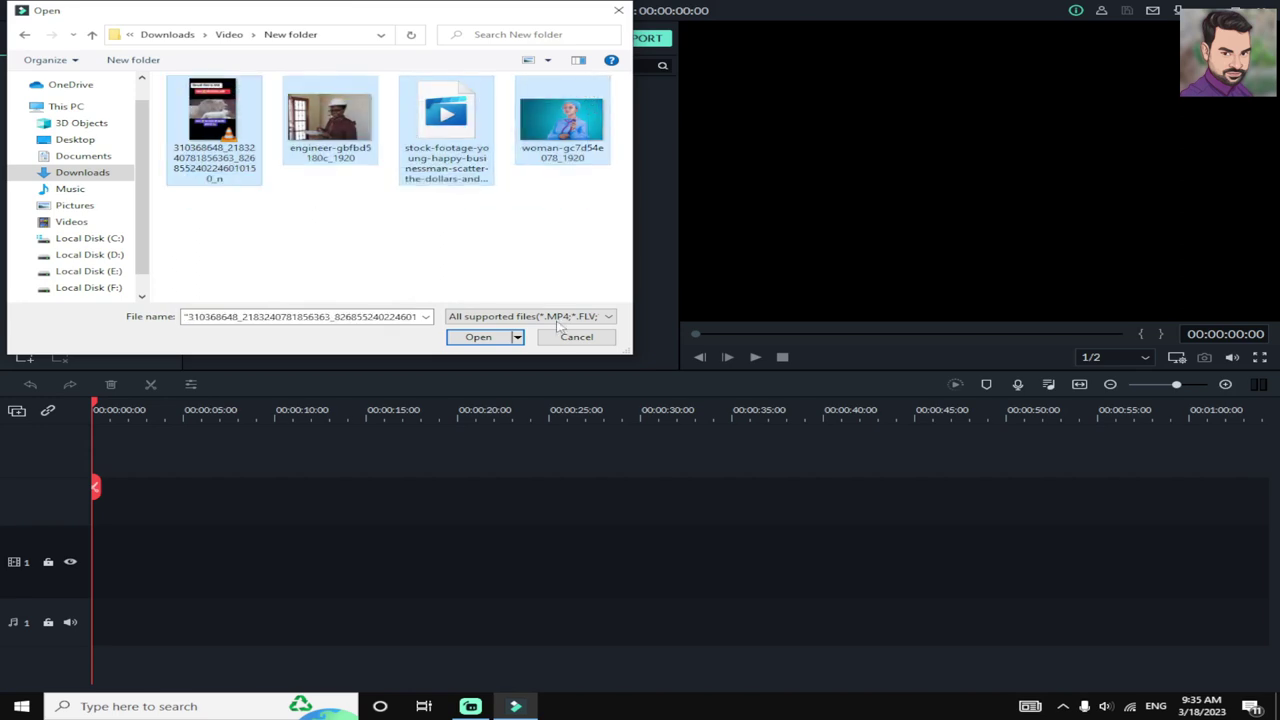
{"action": "left_click", "coordinate": [494, 336]}
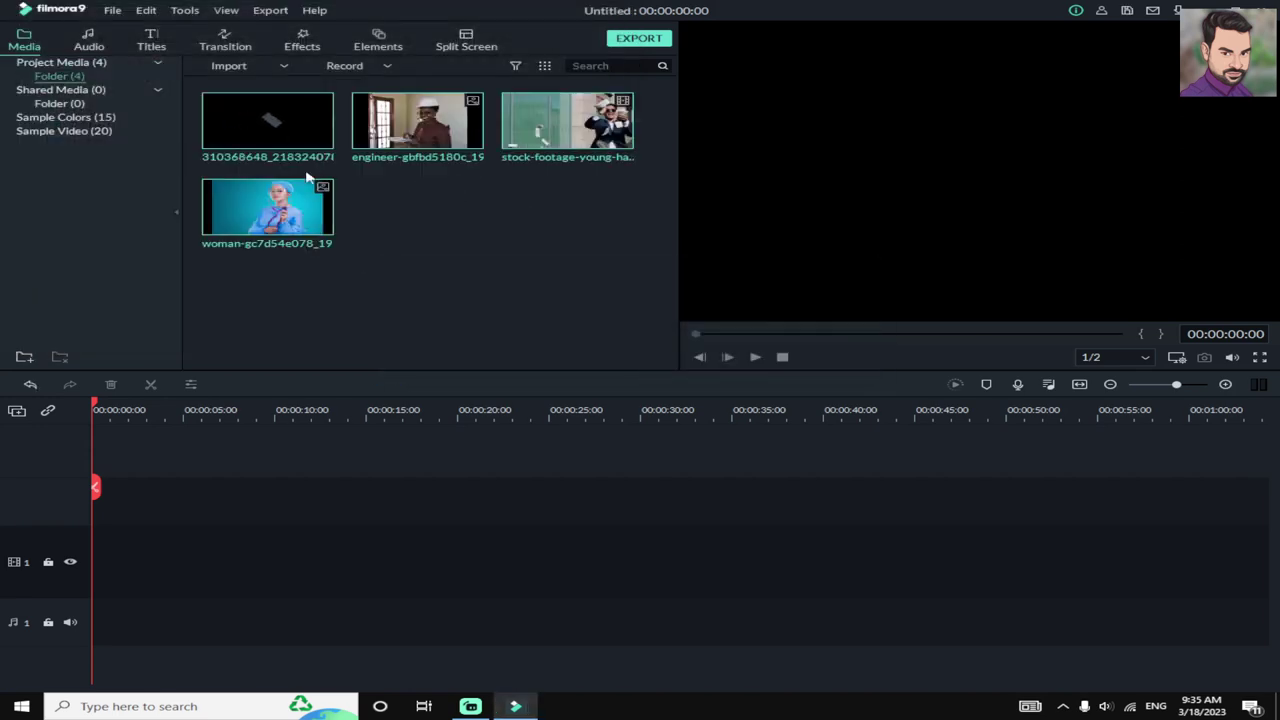
Step: Add the vertical lion video to the timeline, matching the project settings to the media at 720 x 1280 30fps
{"action": "mouse_move", "coordinate": [255, 130]}
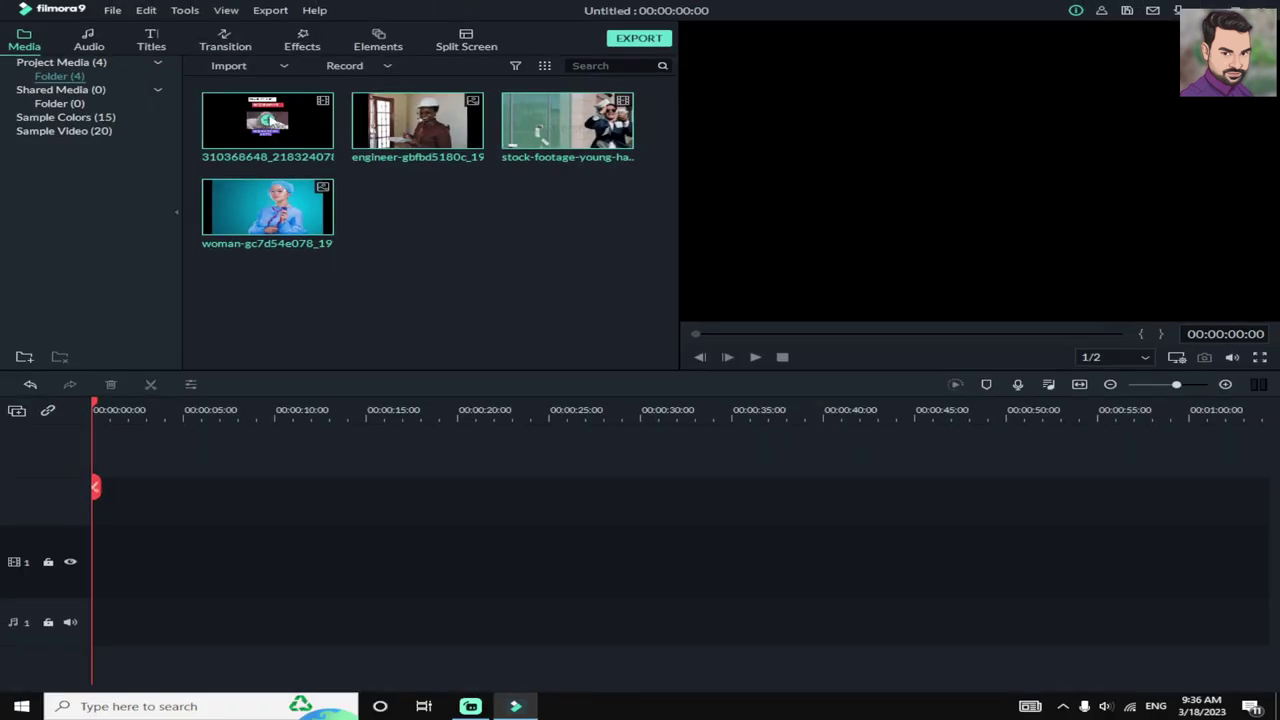
{"action": "left_click", "coordinate": [268, 121]}
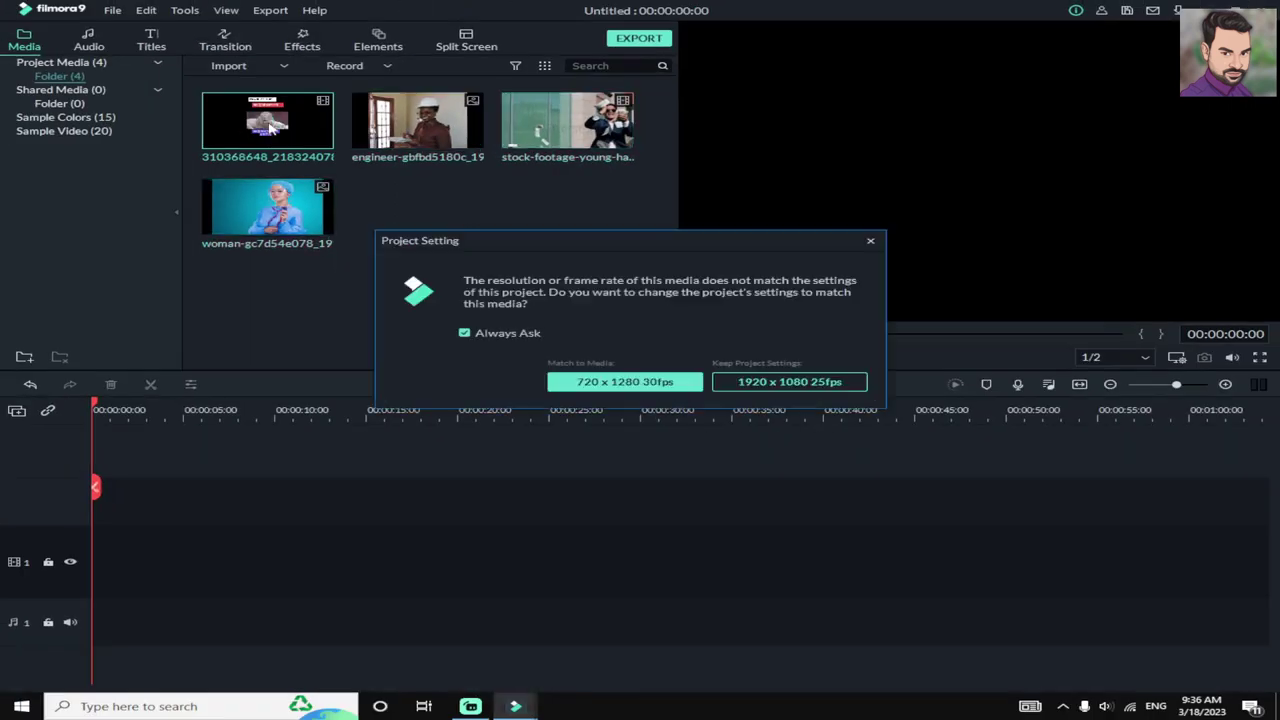
{"action": "left_click", "coordinate": [612, 381]}
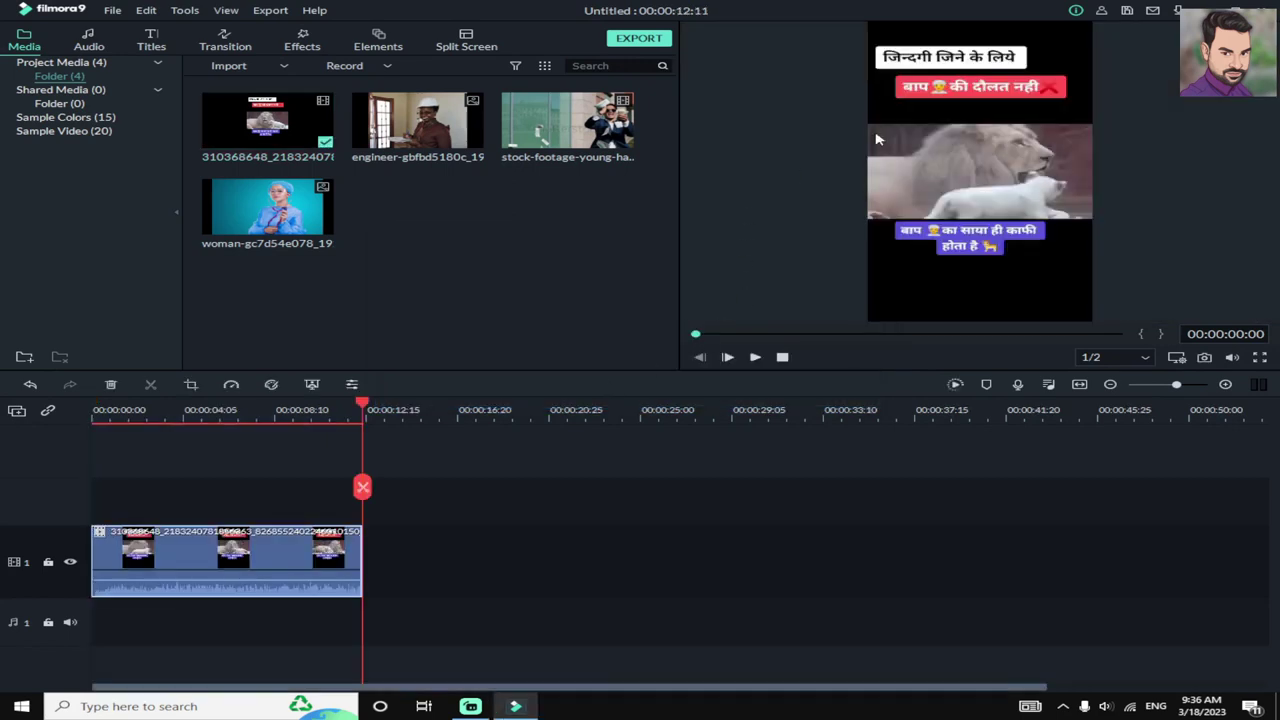
Step: Detach the audio from the lion video clip on the timeline
{"action": "right_click", "coordinate": [208, 548]}
{"action": "left_click", "coordinate": [186, 552]}
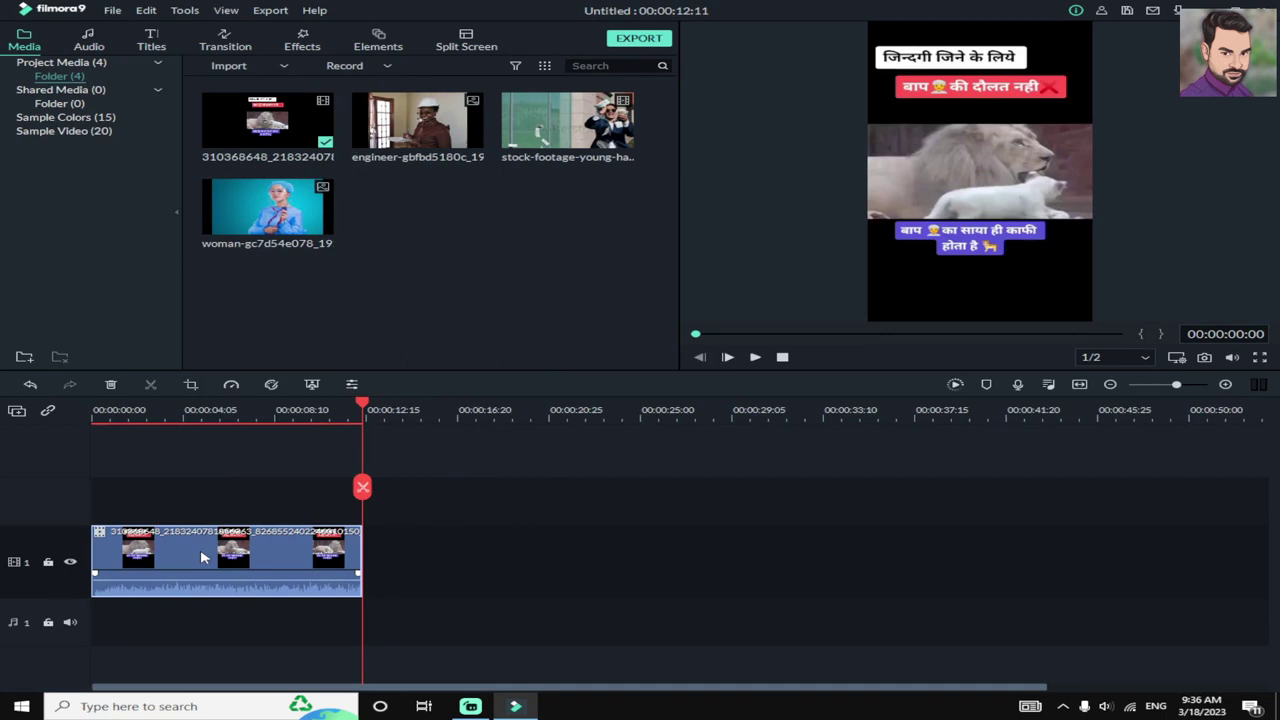
{"action": "right_click", "coordinate": [202, 555]}
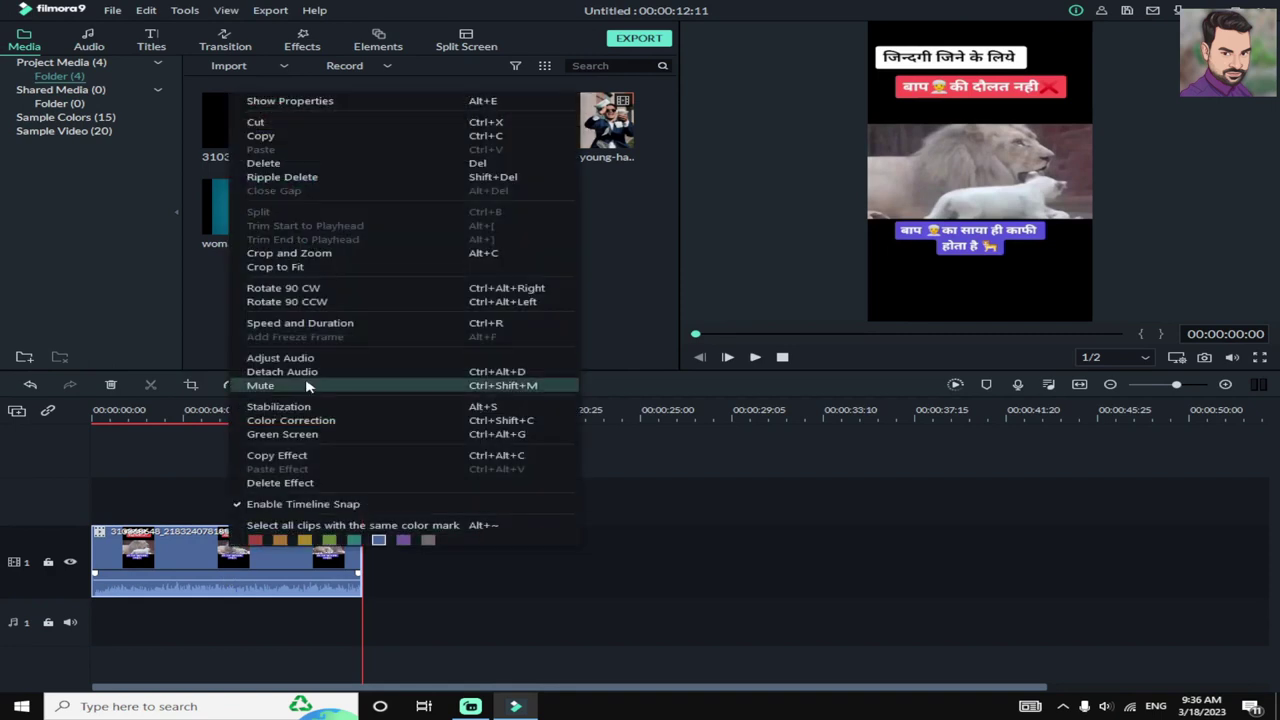
{"action": "left_click", "coordinate": [282, 372]}
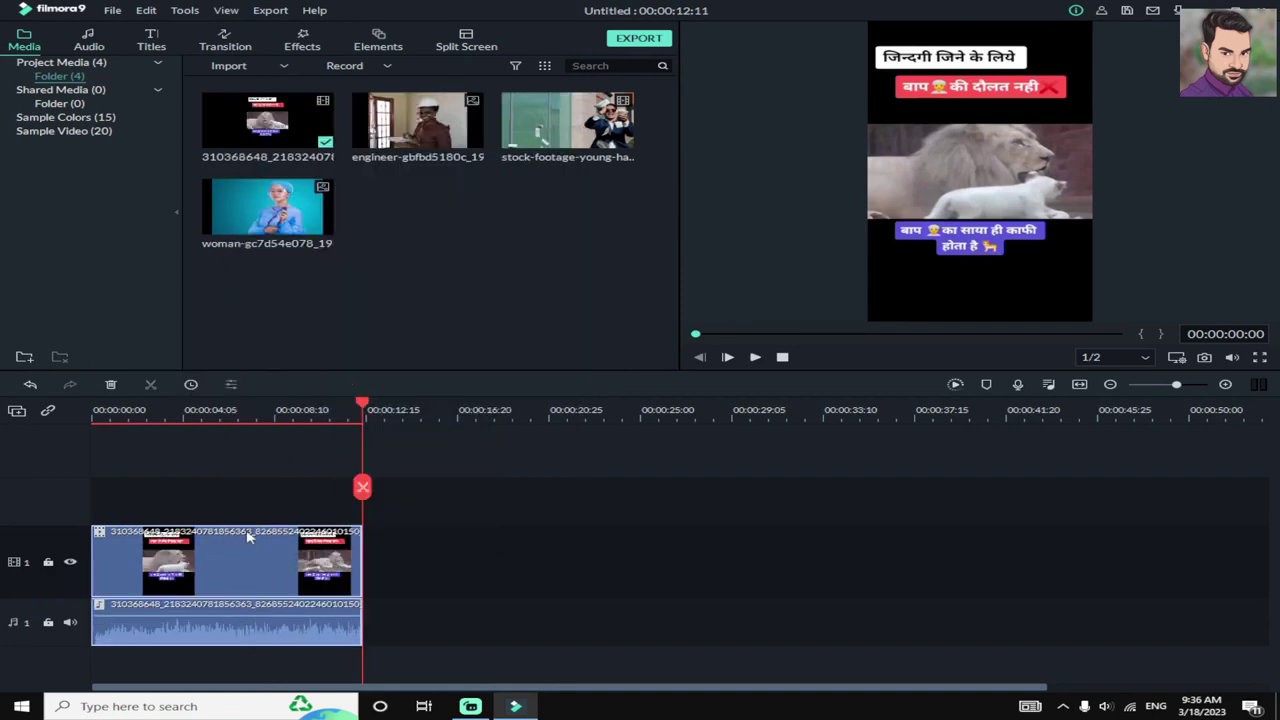
Step: Delete the picture part of the lion clip from the video track, keeping its detached audio
{"action": "left_click", "coordinate": [248, 562]}
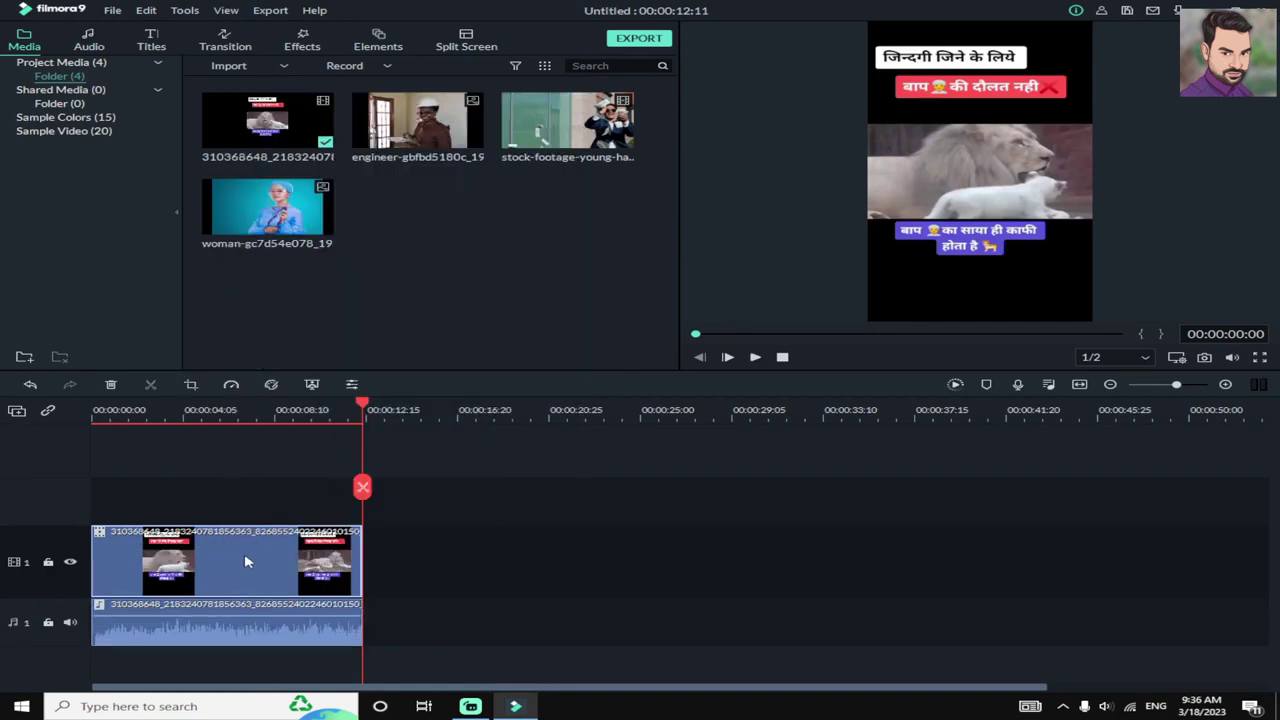
{"action": "right_click", "coordinate": [248, 562]}
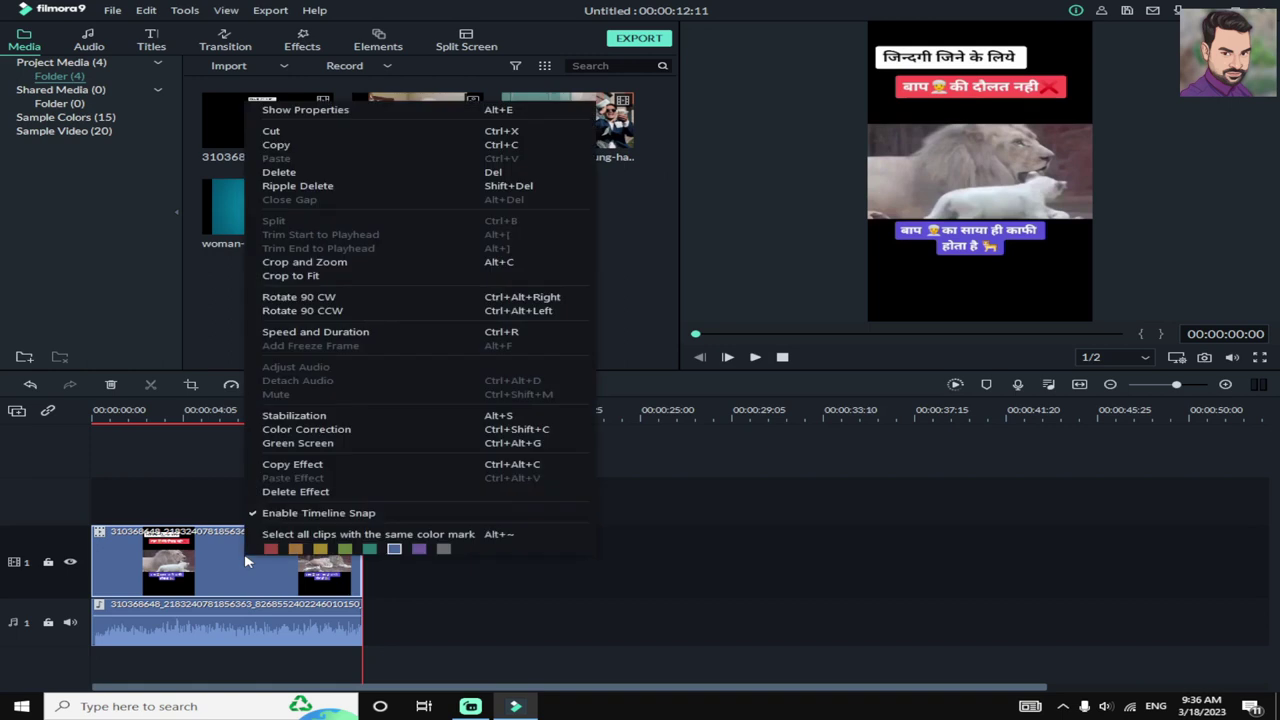
{"action": "left_click", "coordinate": [309, 176]}
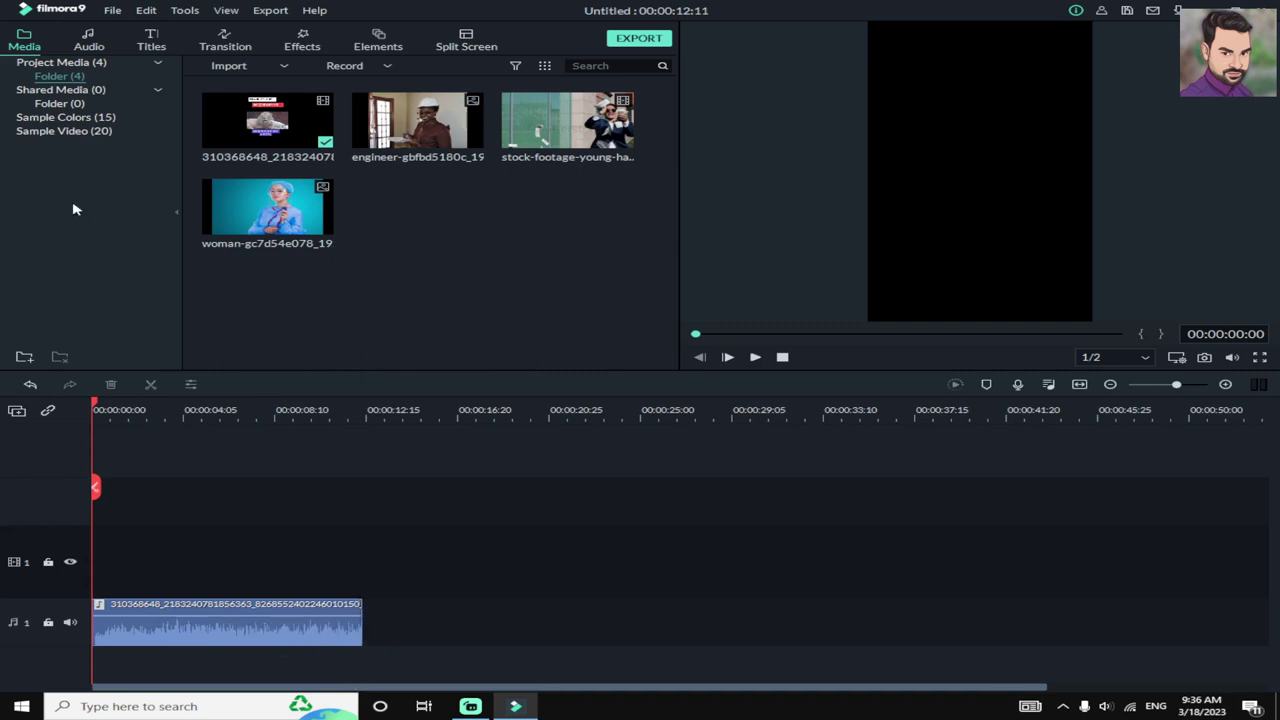
Step: Add the White sample color at the start of the video track and shorten it to about 1 second
{"action": "left_click", "coordinate": [93, 120]}
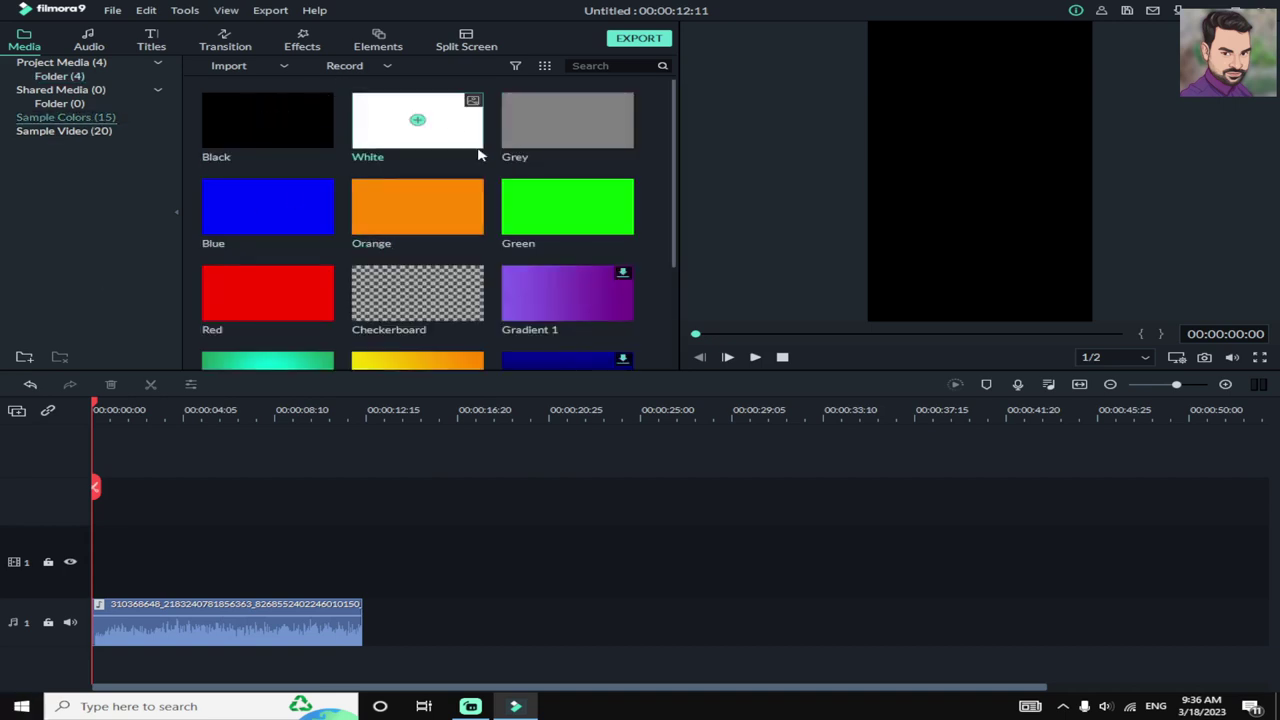
{"action": "left_click", "coordinate": [417, 120]}
{"action": "left_click_drag", "start_coordinate": [201, 560], "coordinate": [111, 560]}
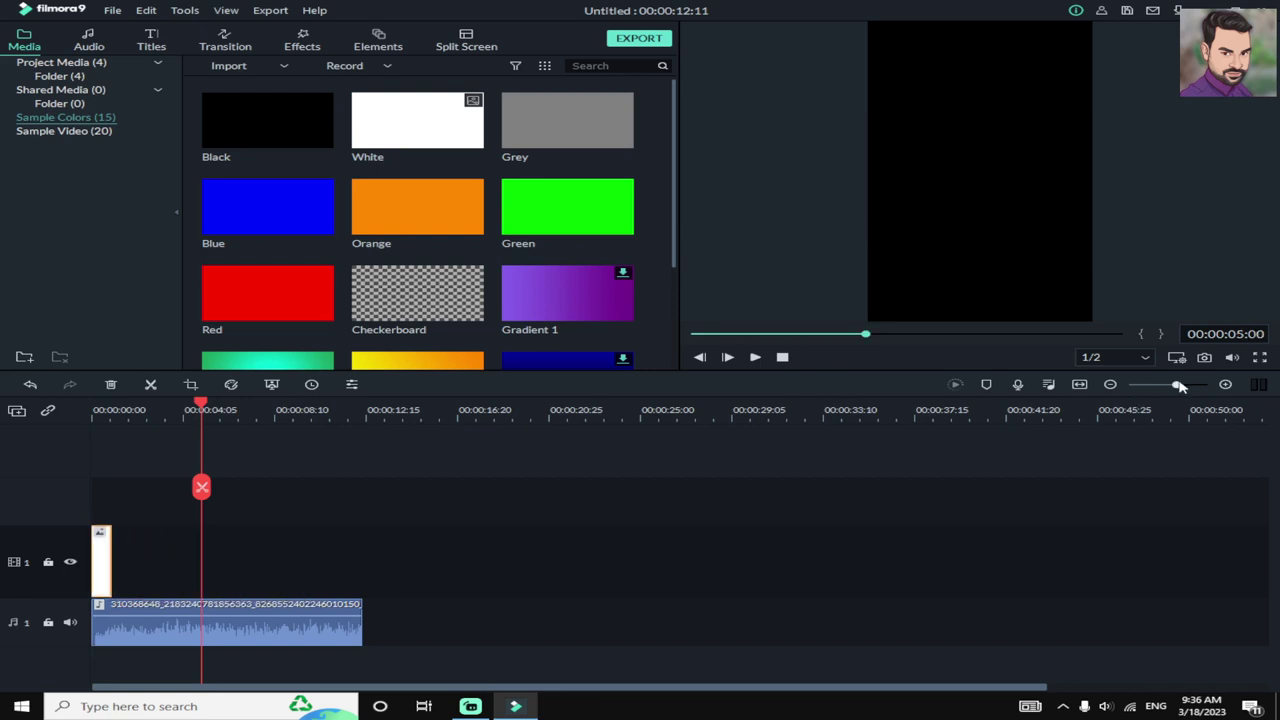
Step: Stretch the White clip upward and downward in the preview until it fills the whole vertical frame
{"action": "left_click_drag", "start_coordinate": [1176, 384], "coordinate": [1185, 384]}
{"action": "left_click", "coordinate": [700, 357]}
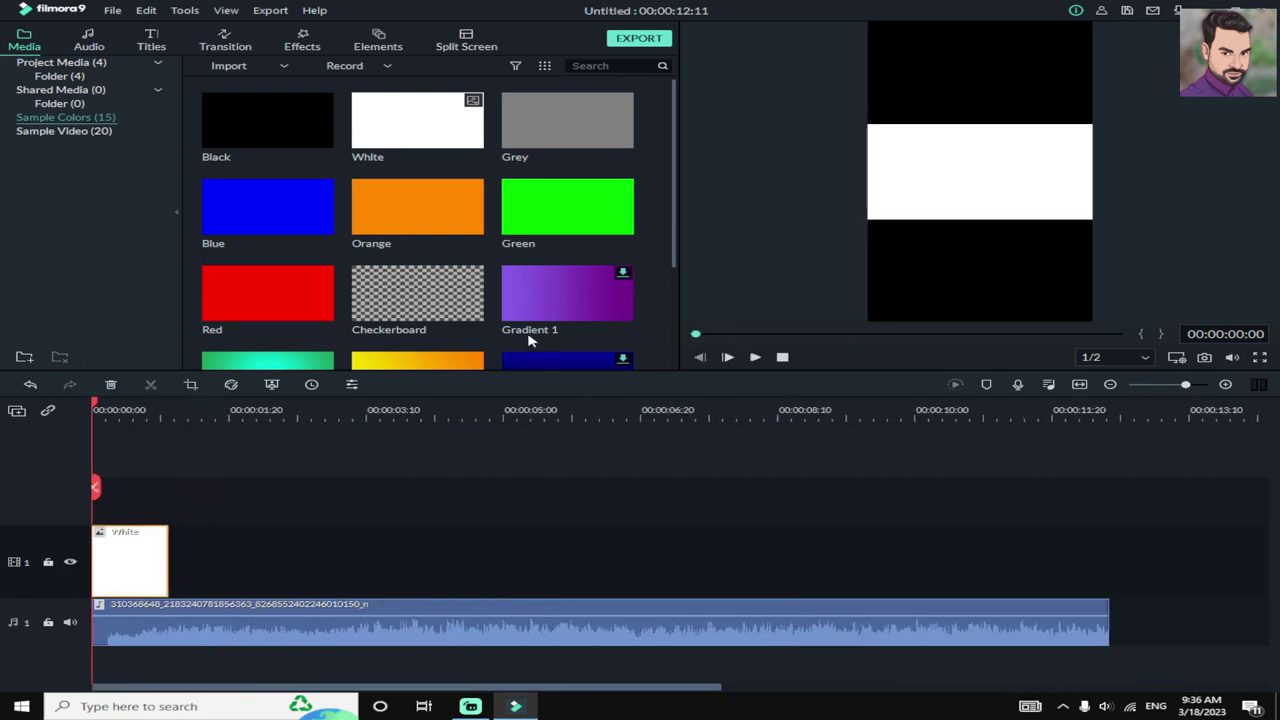
{"action": "double_click", "coordinate": [145, 566]}
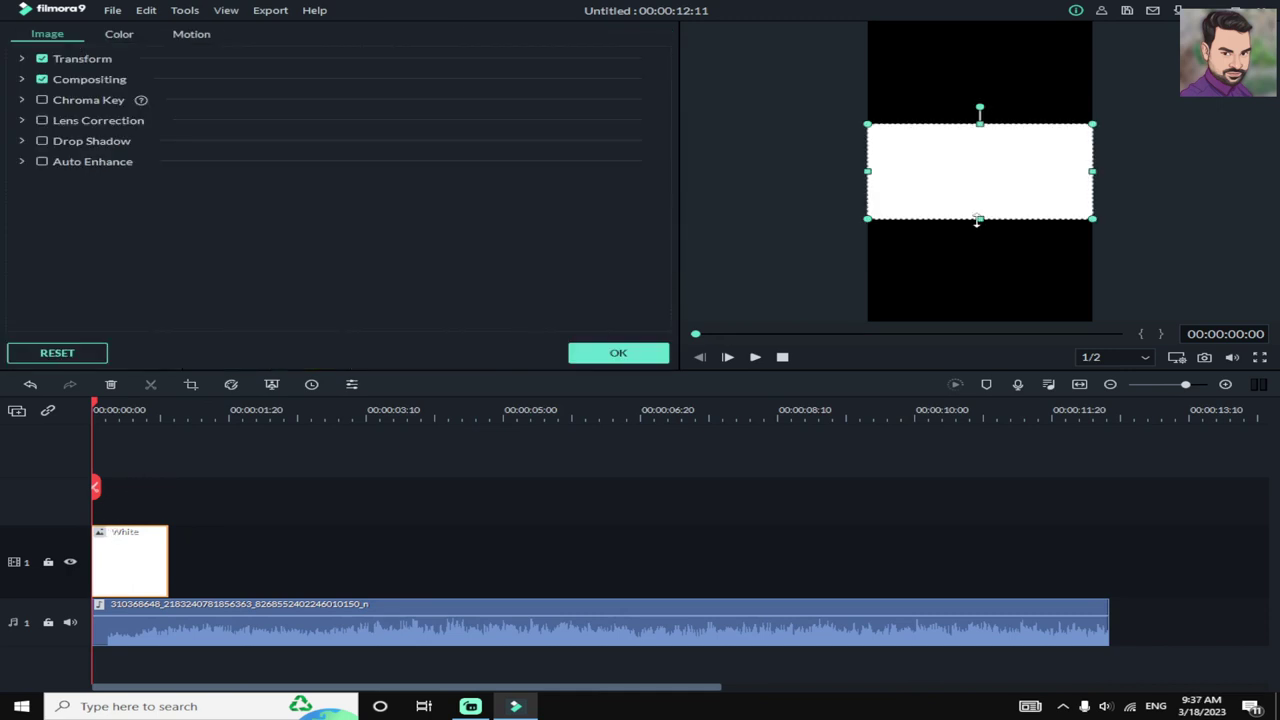
{"action": "left_click_drag", "start_coordinate": [977, 222], "coordinate": [966, 329]}
{"action": "left_click_drag", "start_coordinate": [980, 122], "coordinate": [951, 3]}
{"action": "left_click", "coordinate": [664, 352]}
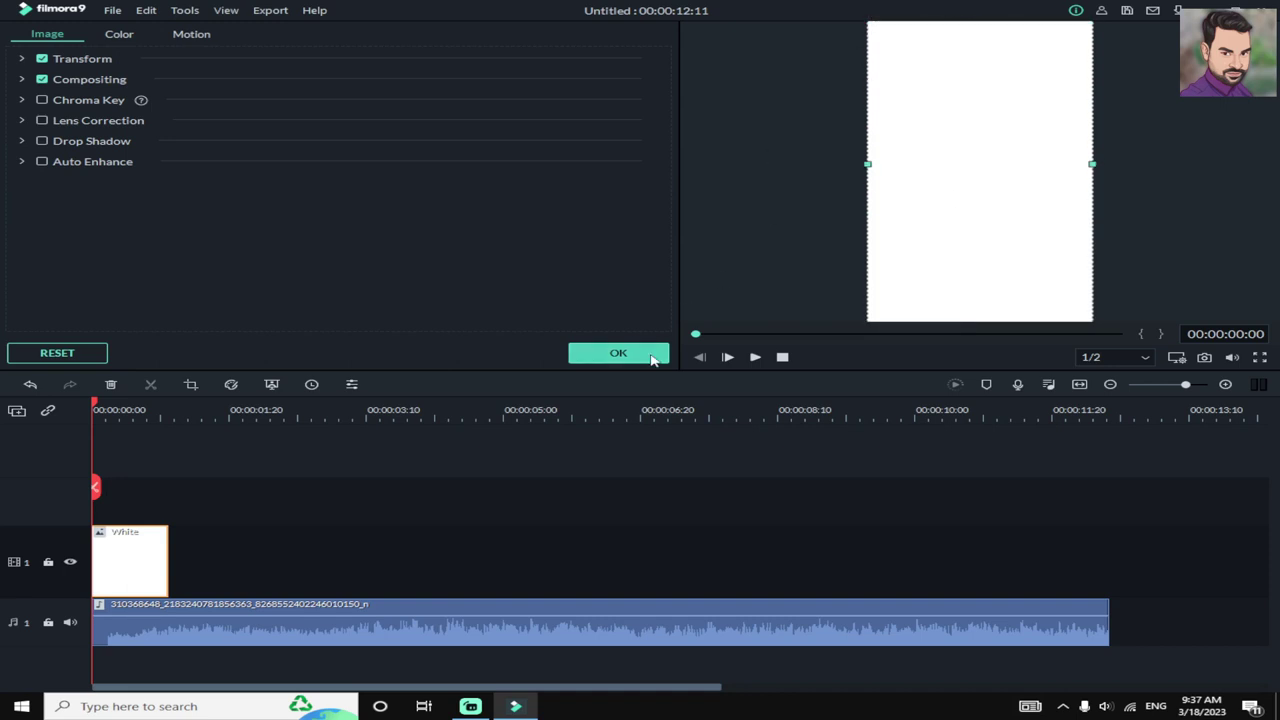
Step: Review the project's aspect ratio and resolution settings, and close them without changes
{"action": "left_click", "coordinate": [1177, 358]}
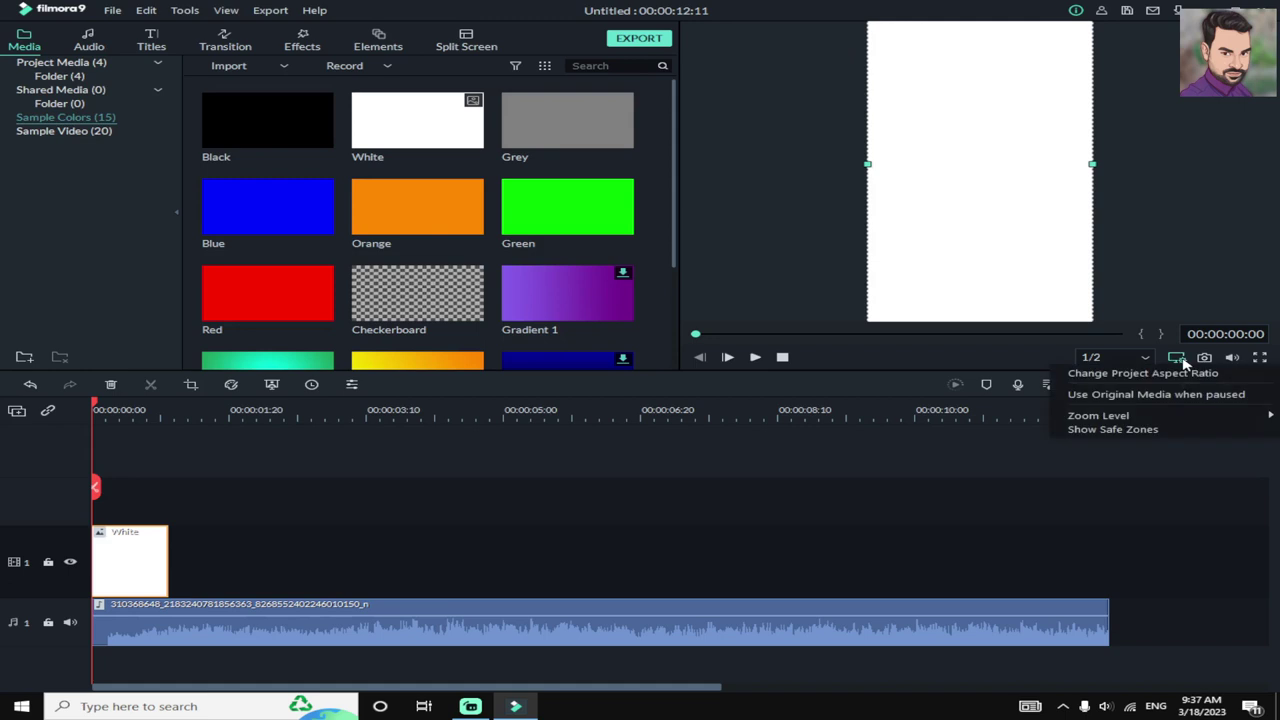
{"action": "left_click", "coordinate": [1138, 373]}
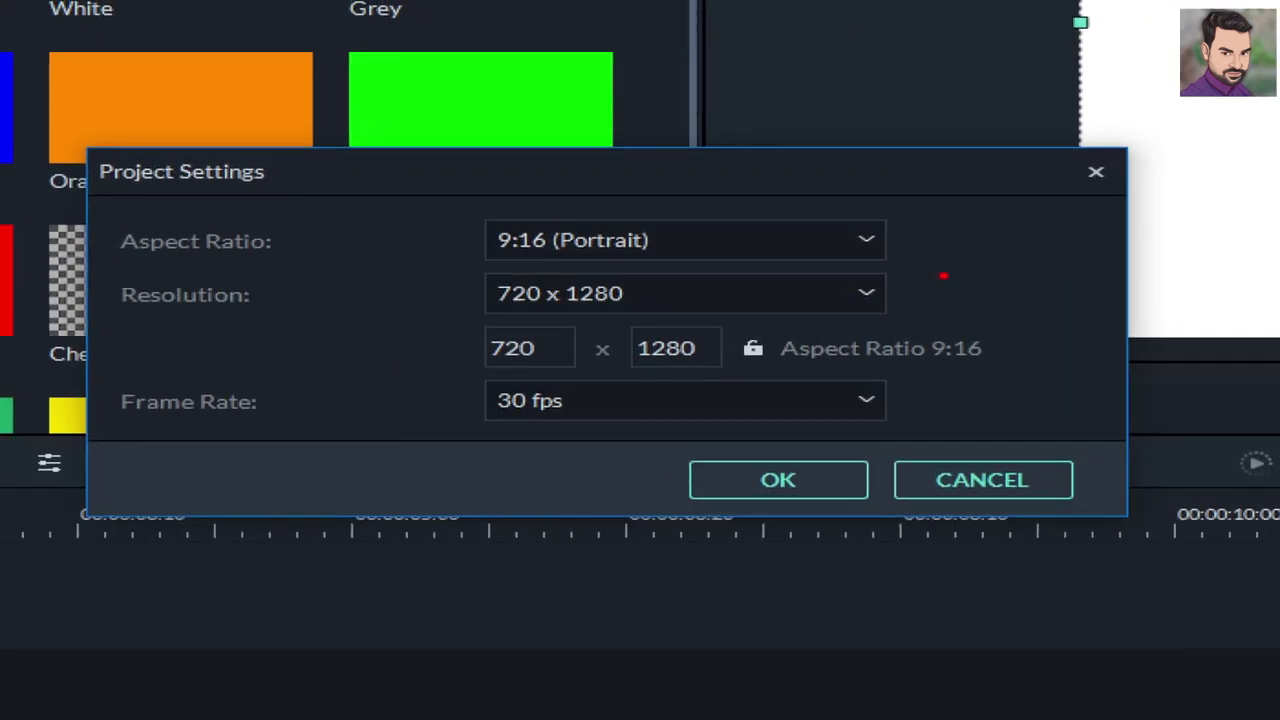
{"action": "mouse_move", "coordinate": [884, 289]}
{"action": "left_mouse_down"}
{"action": "mouse_move", "coordinate": [921, 296]}
{"action": "mouse_move", "coordinate": [1073, 242]}
{"action": "left_mouse_up"}
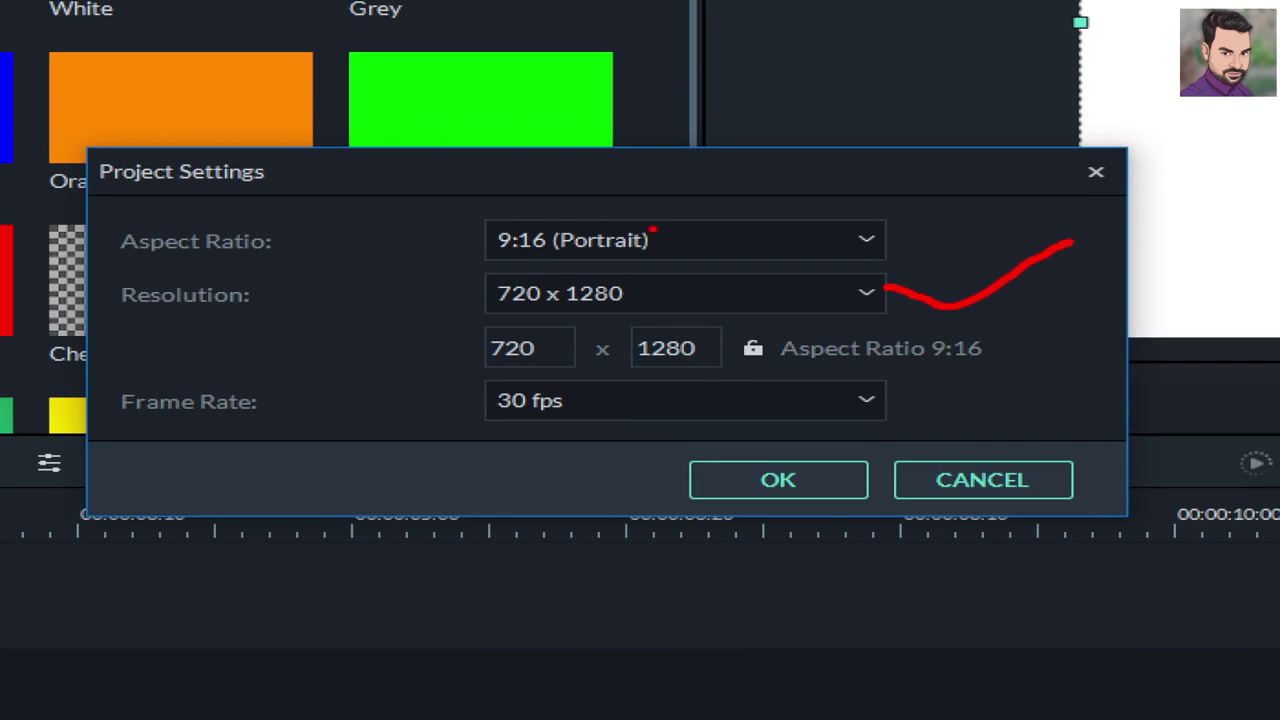
{"action": "mouse_move", "coordinate": [651, 229]}
{"action": "left_mouse_down"}
{"action": "mouse_move", "coordinate": [769, 212]}
{"action": "mouse_move", "coordinate": [890, 172]}
{"action": "left_mouse_up"}
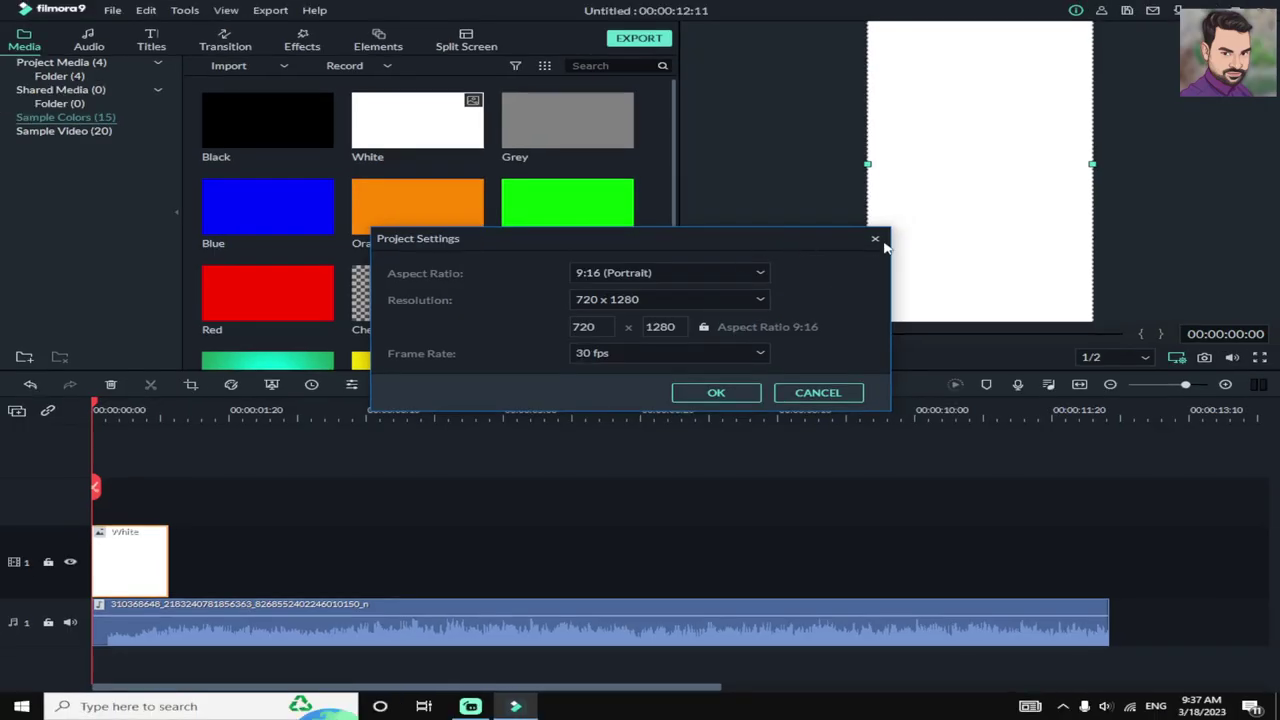
{"action": "left_click", "coordinate": [875, 241]}
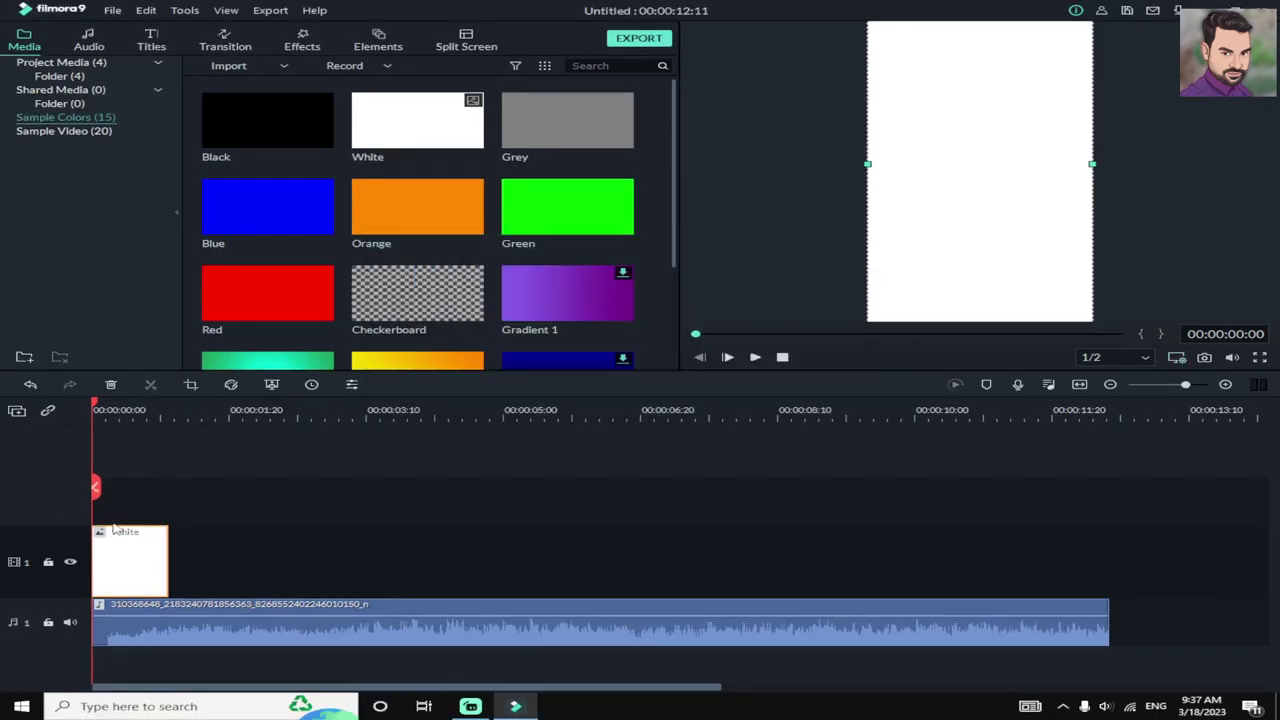
Step: Add a second video track above the White clip's track
{"action": "right_click", "coordinate": [50, 506]}
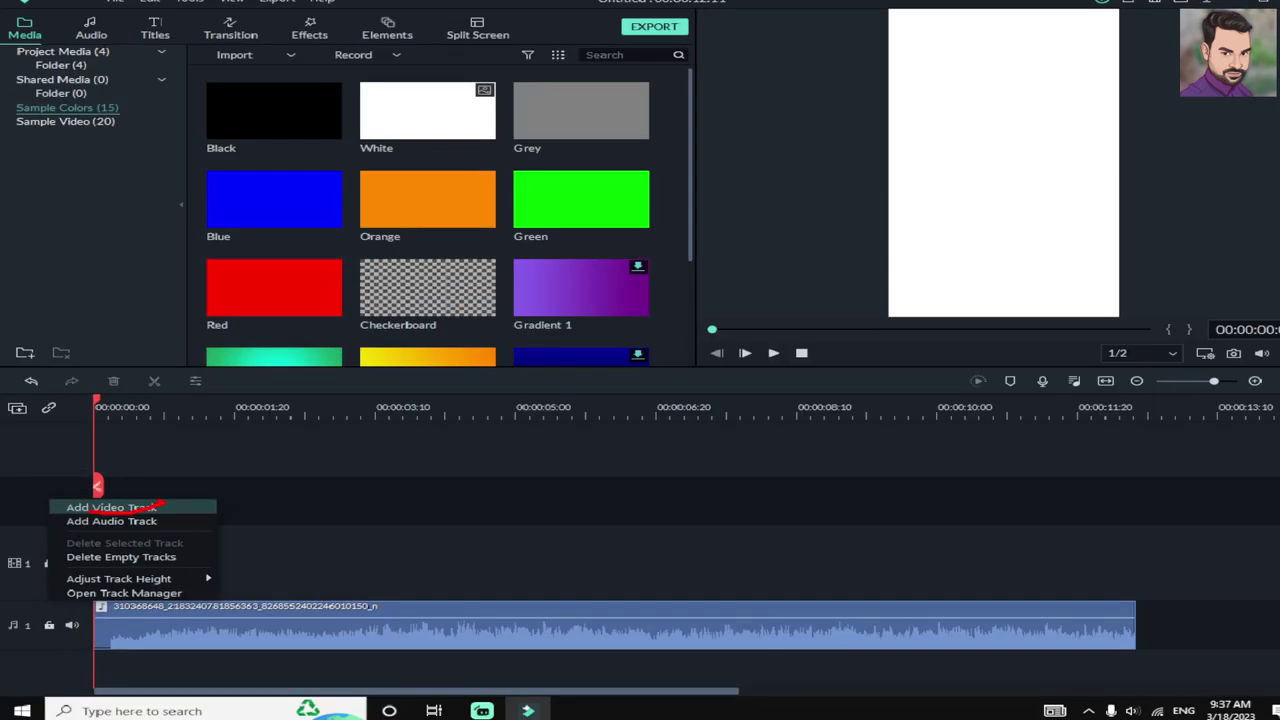
{"action": "left_click", "coordinate": [218, 509]}
{"action": "right_click", "coordinate": [98, 483]}
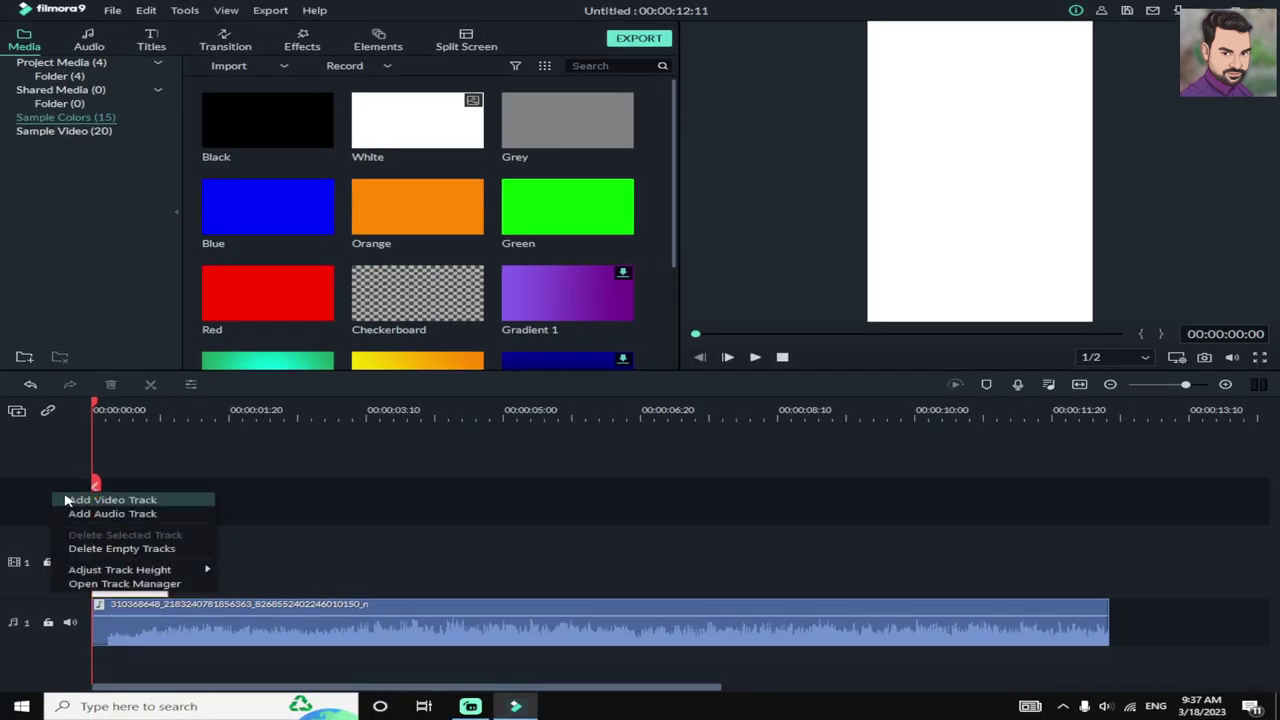
{"action": "key", "text": "Escape"}
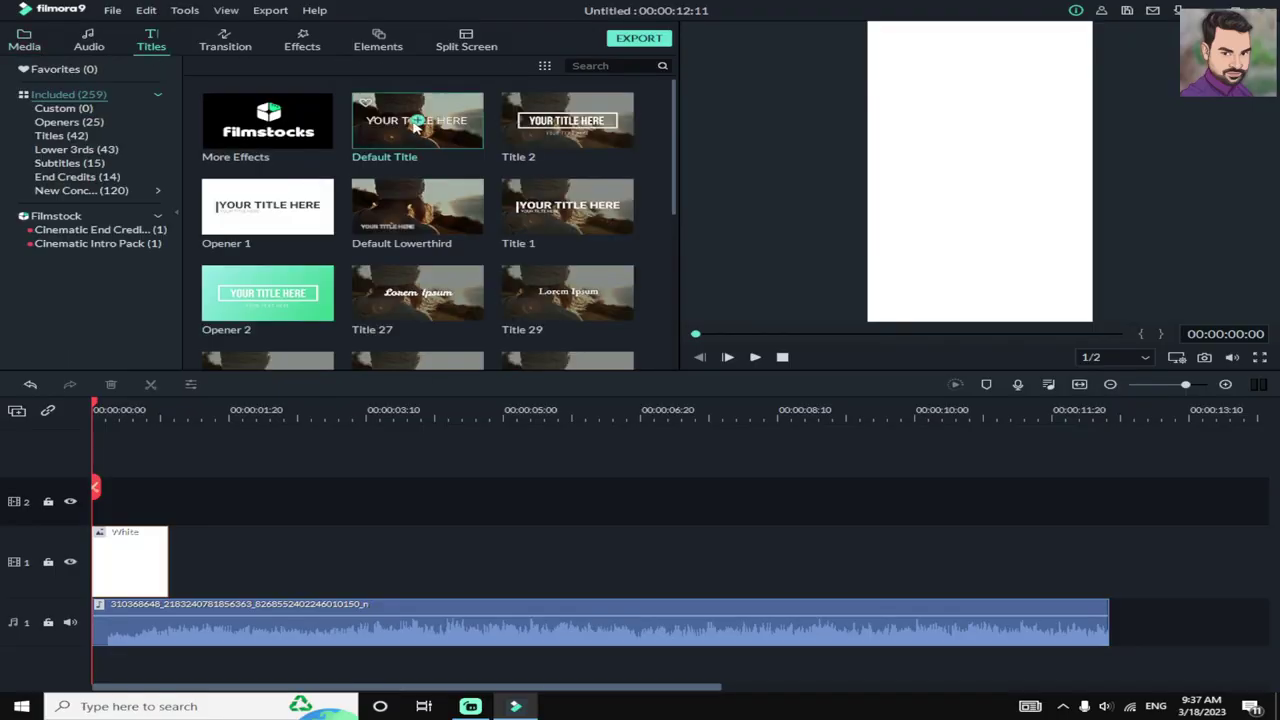
Step: Add the Default Title at the start of the second video track and shorten it to match the White clip's length
{"action": "left_click", "coordinate": [416, 122]}
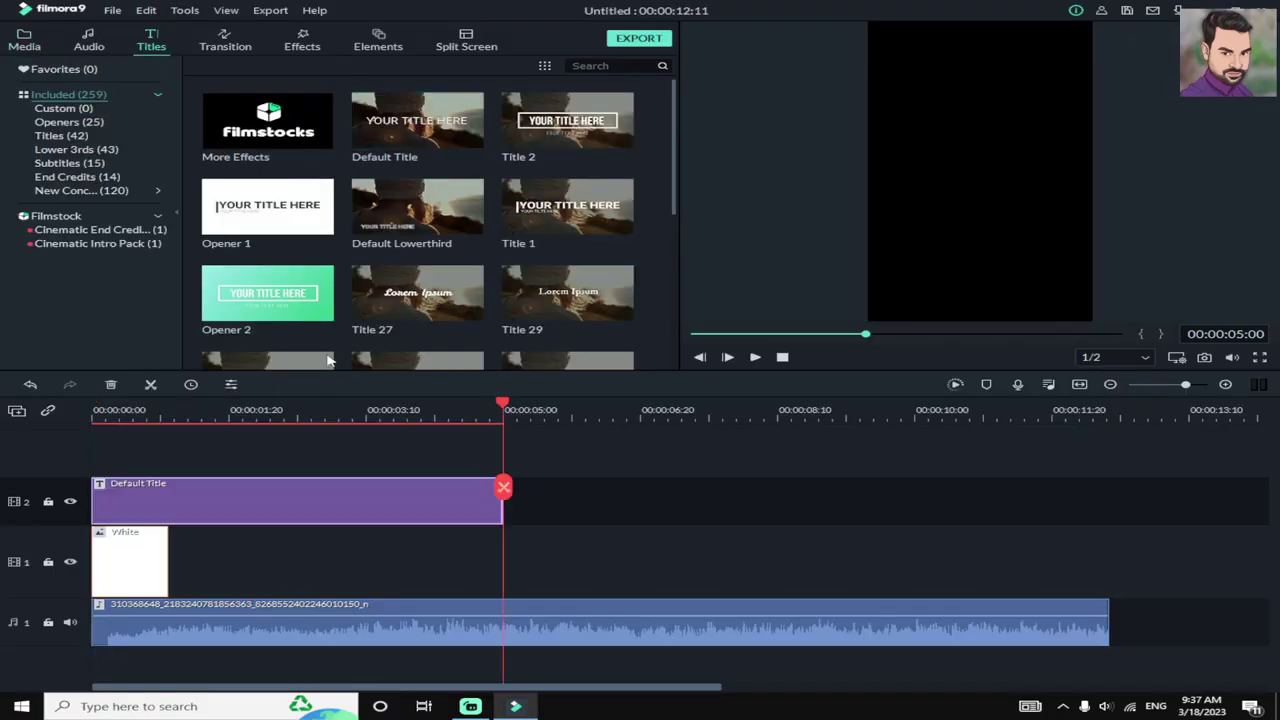
{"action": "left_click_drag", "start_coordinate": [389, 517], "coordinate": [168, 514]}
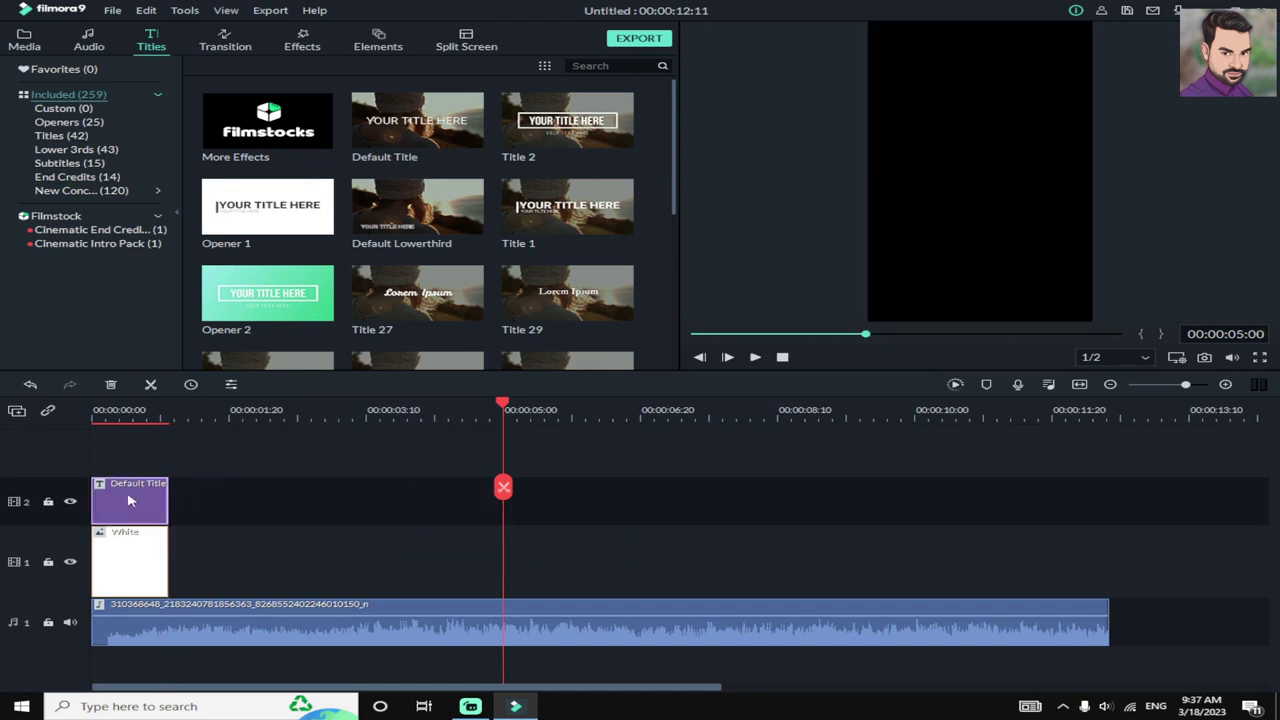
Step: Open the title in the advanced text editor and replace its placeholder text with "Mother's dream"
{"action": "double_click", "coordinate": [129, 501]}
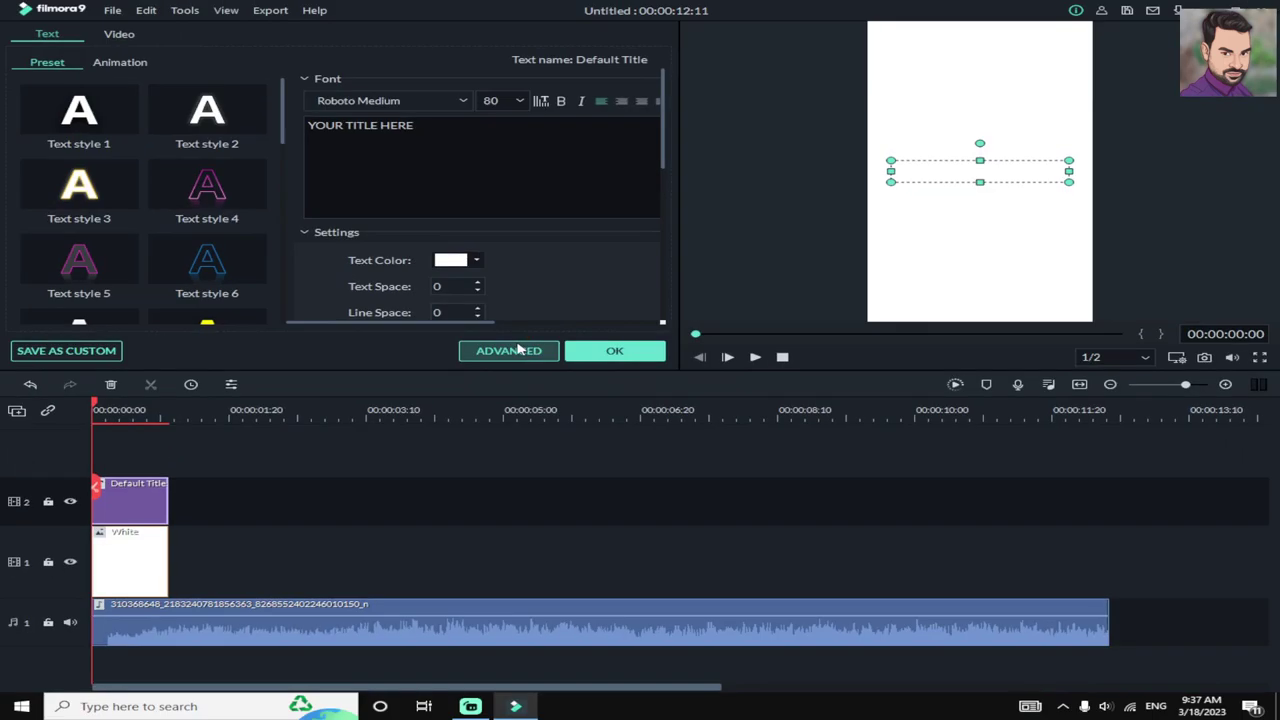
{"action": "left_click", "coordinate": [519, 347]}
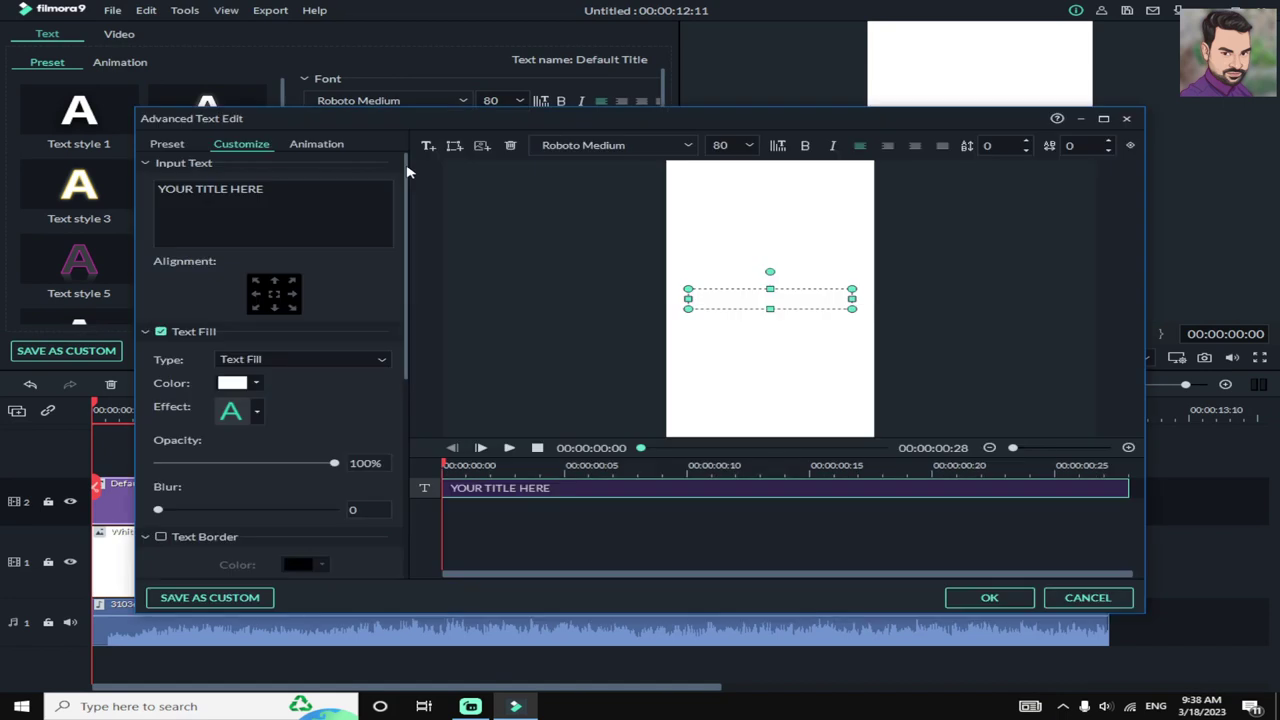
{"action": "left_click_drag", "start_coordinate": [279, 195], "coordinate": [157, 189]}
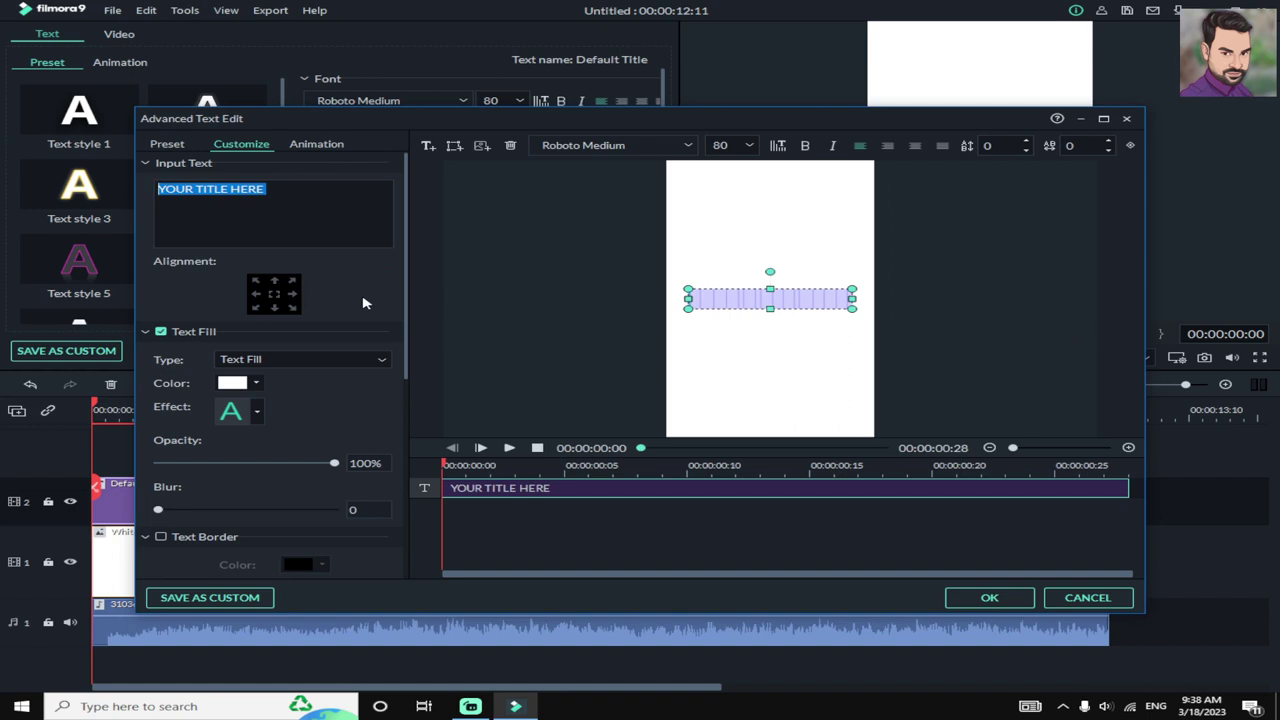
{"action": "type", "text": "Mother"}
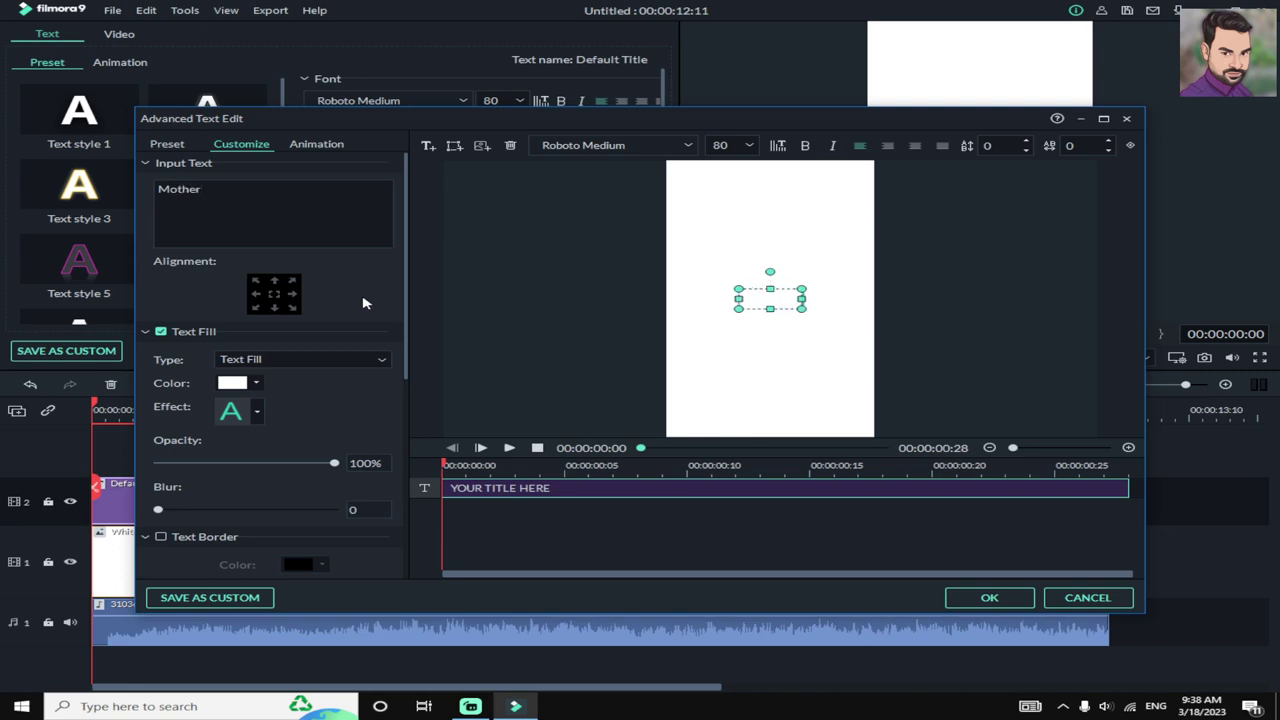
{"action": "type", "text": "'s d"}
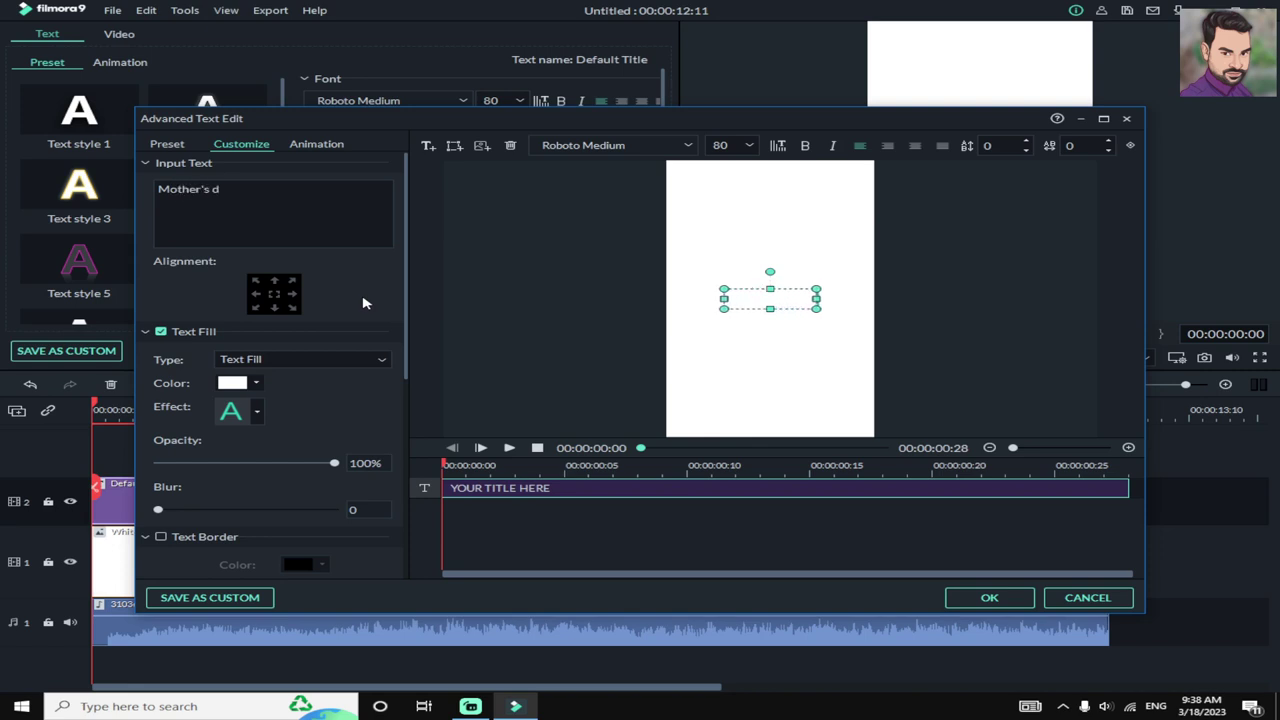
{"action": "type", "text": "ream"}
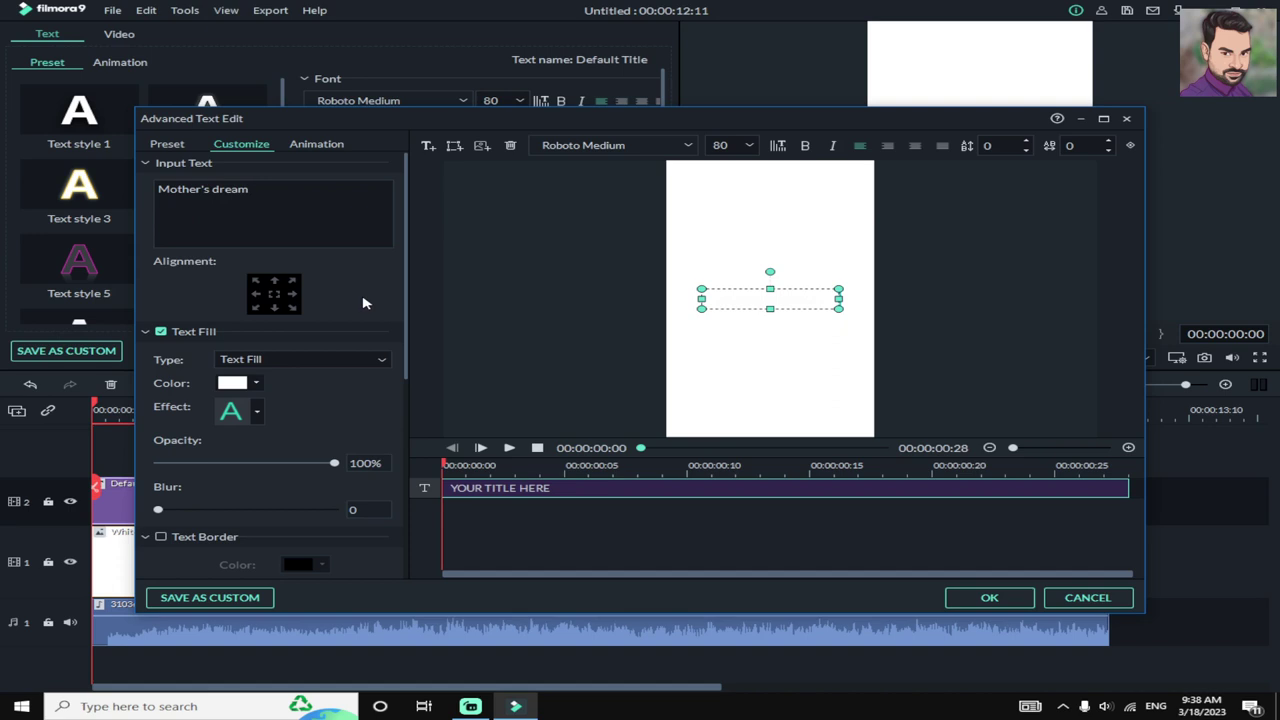
Step: Set the solid text fill color of the title to black
{"action": "left_click", "coordinate": [266, 364]}
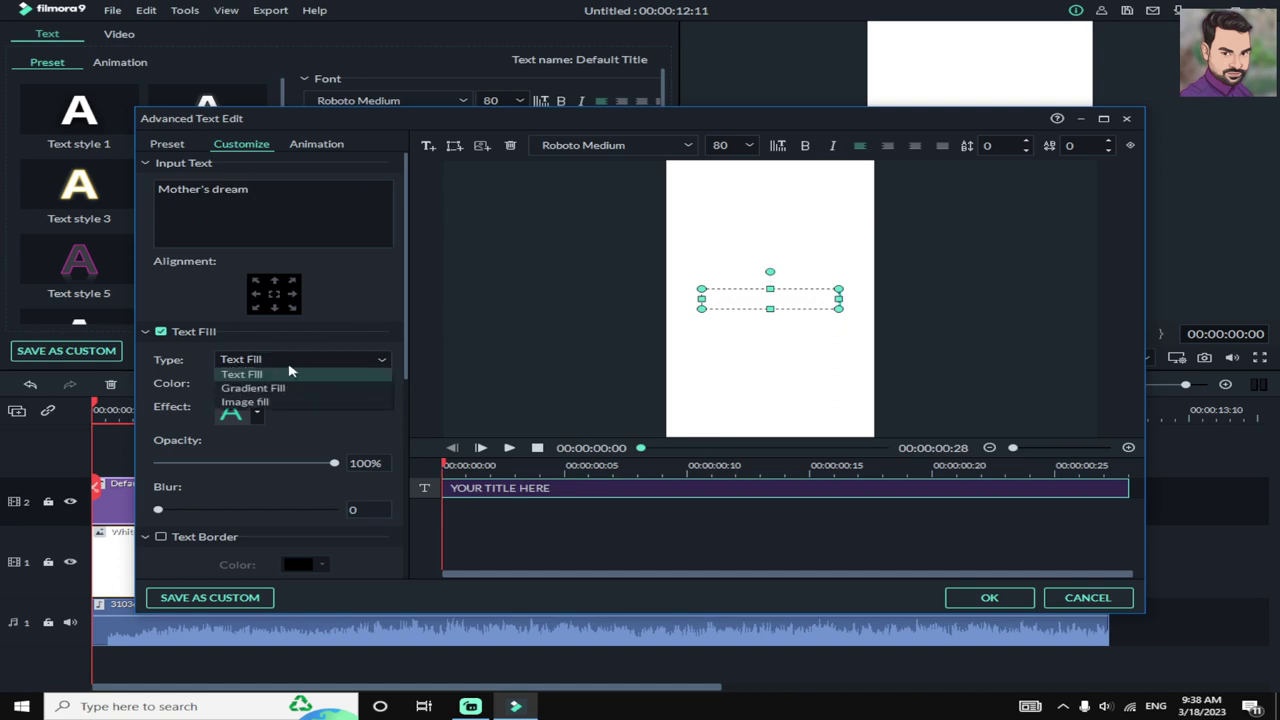
{"action": "left_click", "coordinate": [322, 432]}
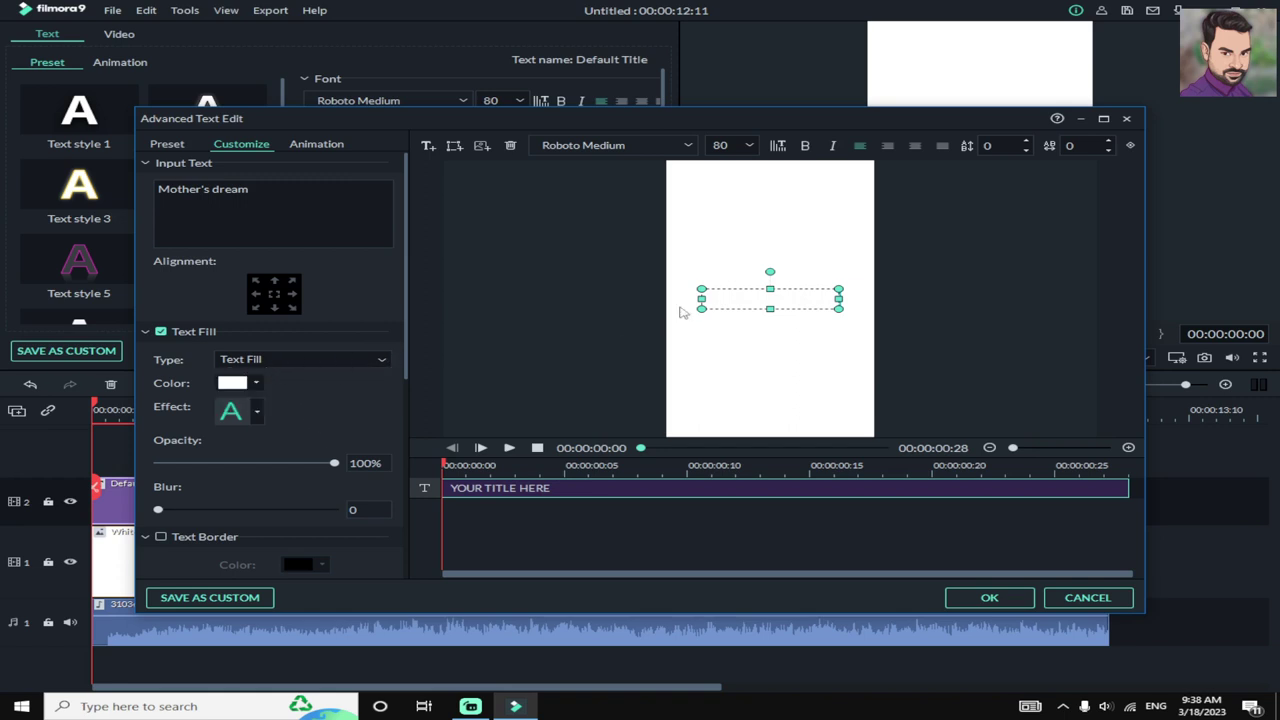
{"action": "left_click", "coordinate": [256, 386]}
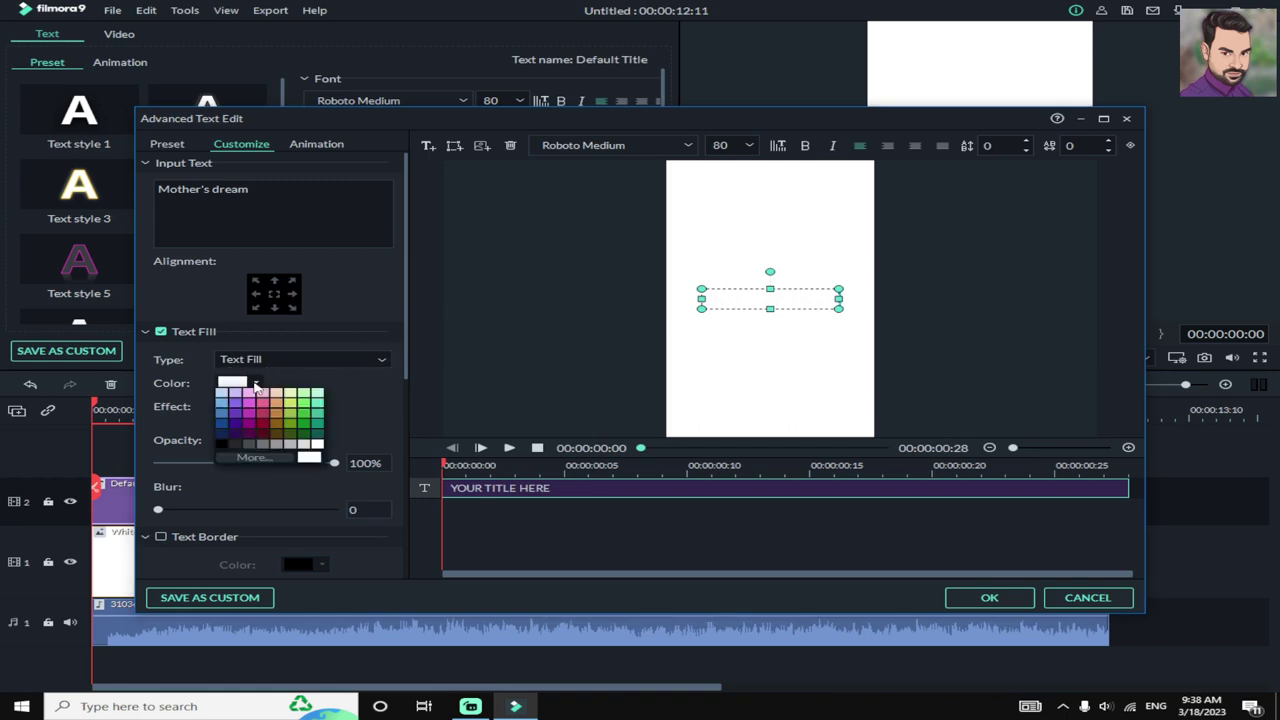
{"action": "left_click", "coordinate": [222, 448]}
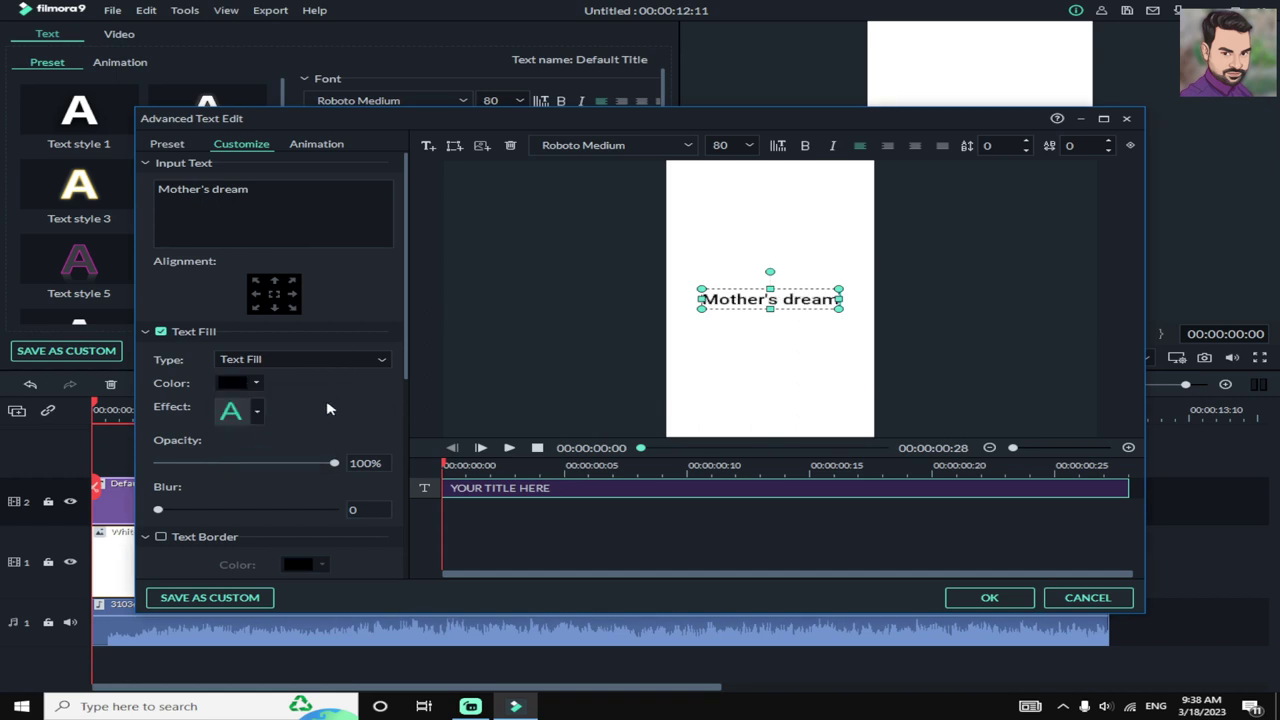
Step: Apply a Gradient Fill from black to dark red to the title text and set its opacity to 96%
{"action": "left_click", "coordinate": [322, 360]}
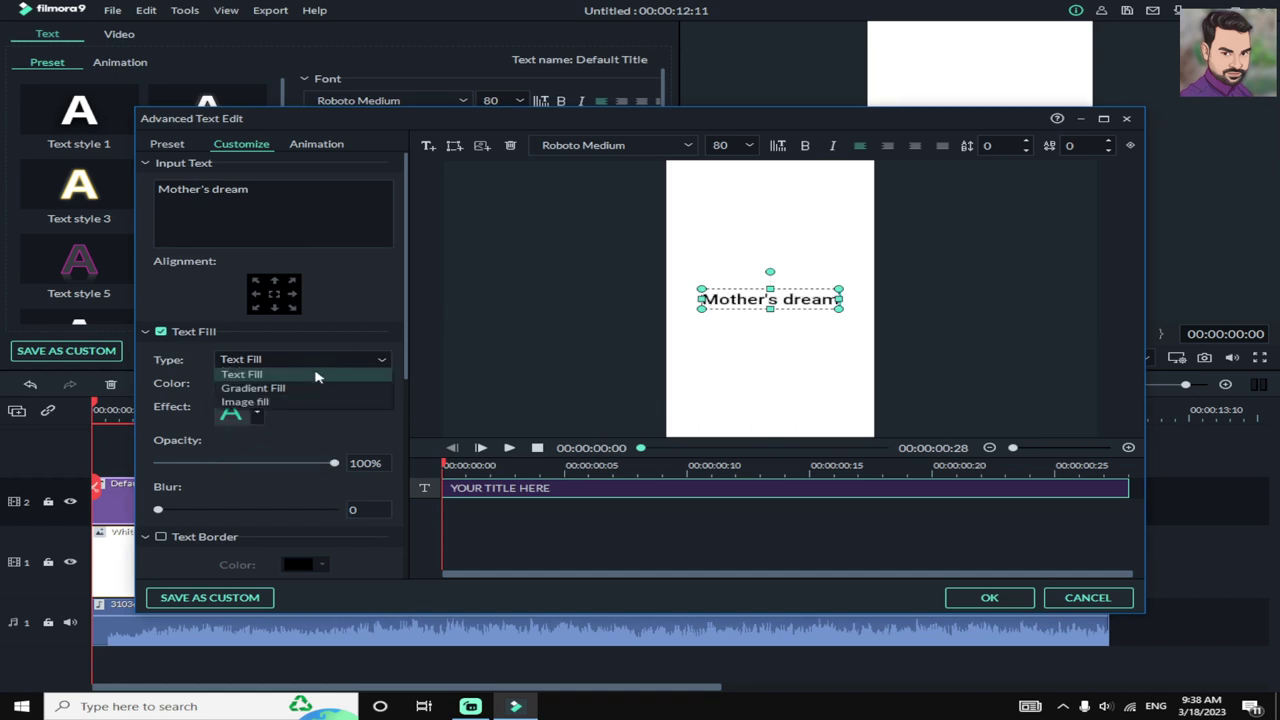
{"action": "left_click", "coordinate": [314, 389]}
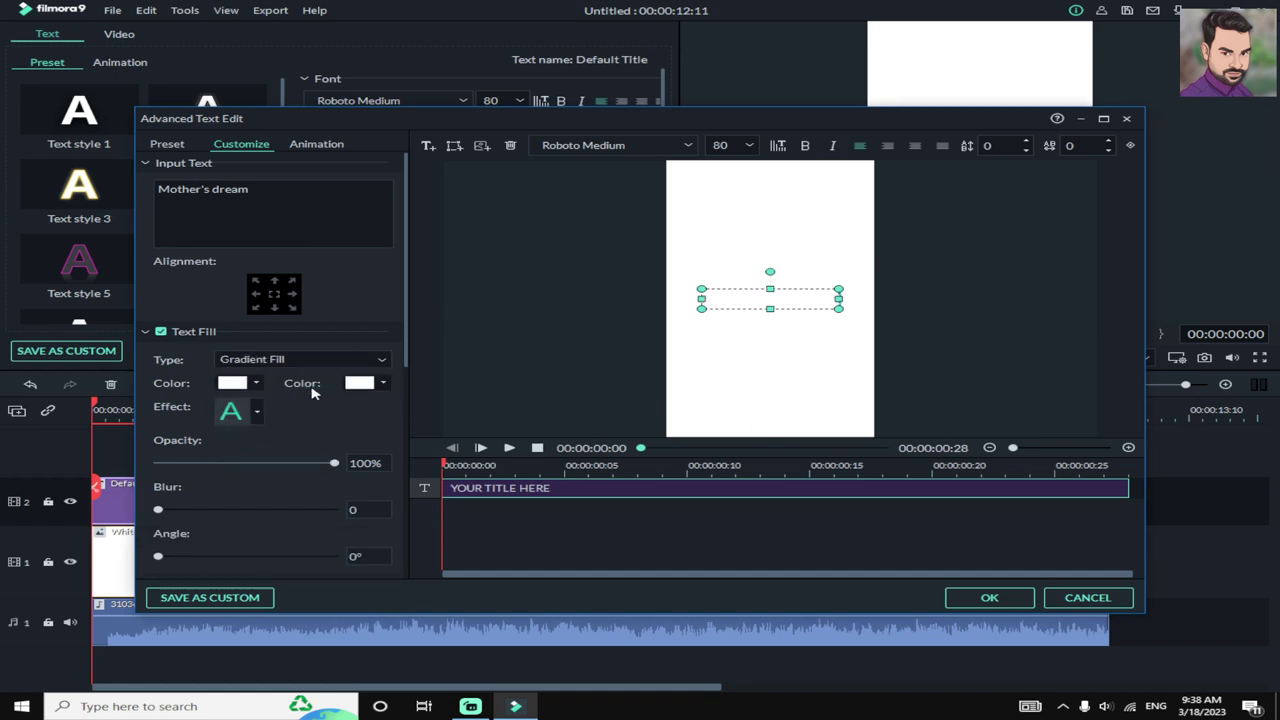
{"action": "left_click", "coordinate": [382, 383]}
{"action": "left_click", "coordinate": [390, 429]}
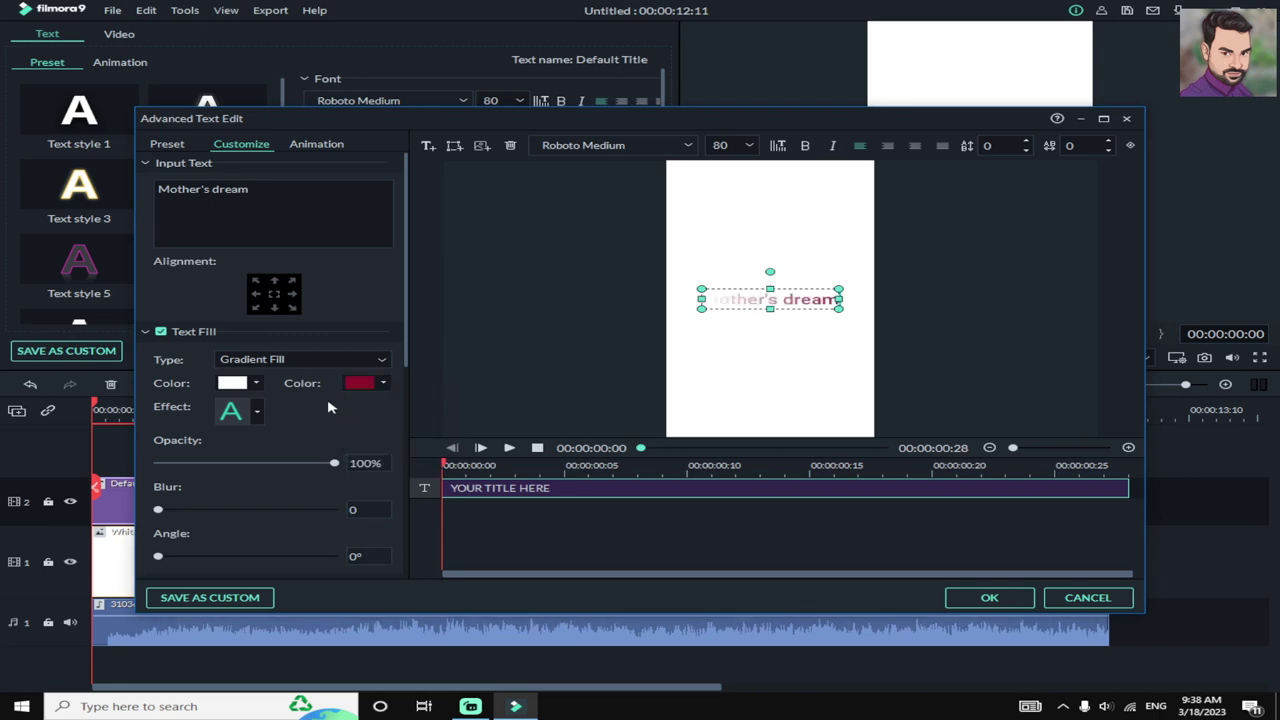
{"action": "left_click", "coordinate": [256, 383]}
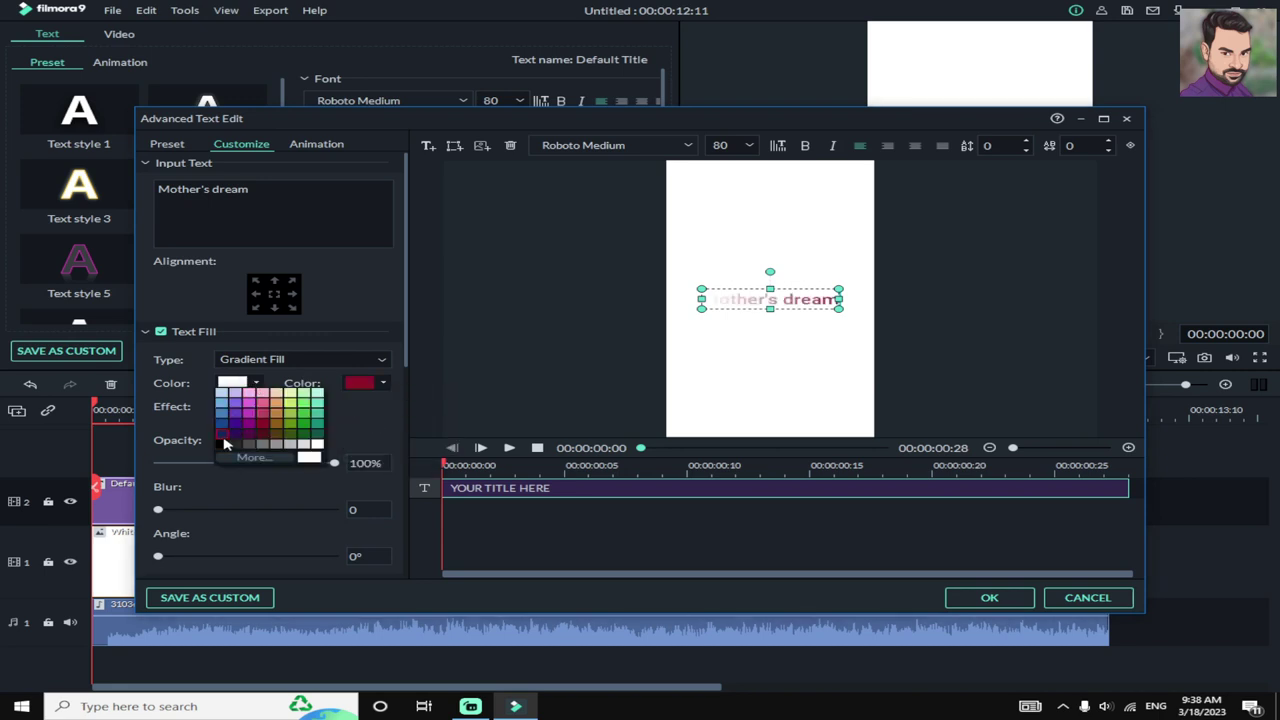
{"action": "left_click", "coordinate": [224, 445]}
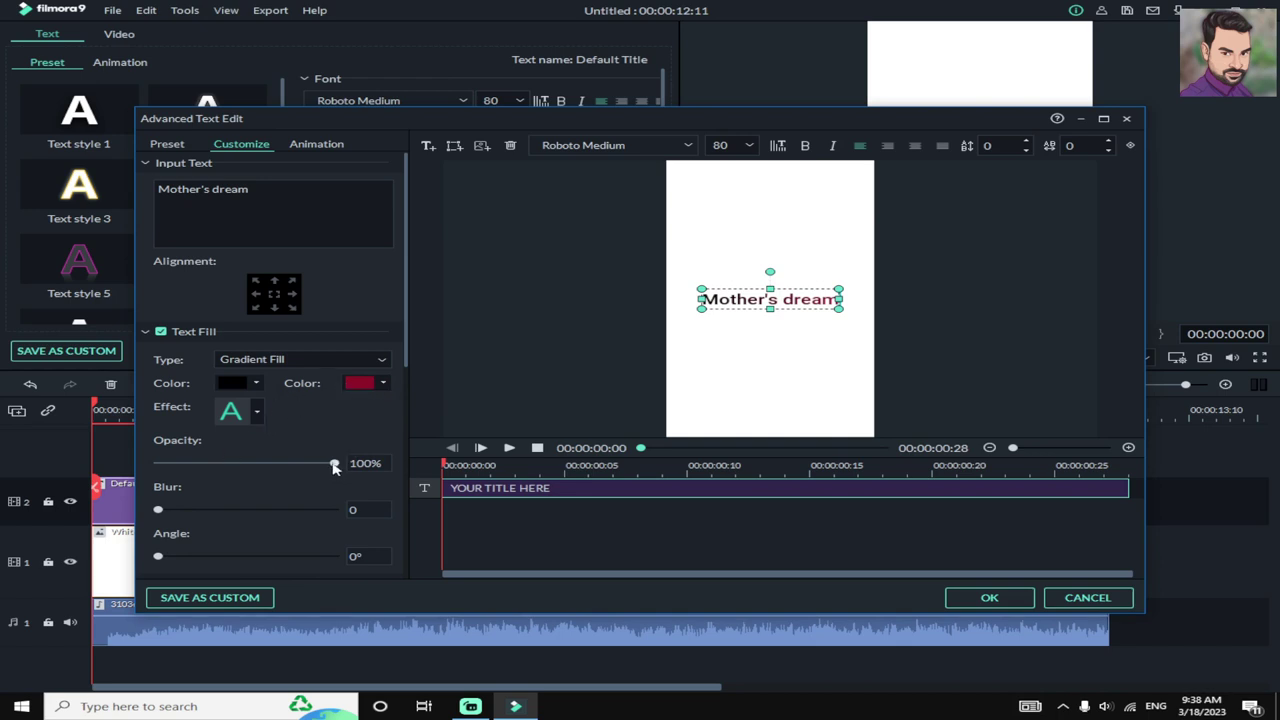
{"action": "mouse_move", "coordinate": [334, 467]}
{"action": "left_mouse_down"}
{"action": "mouse_move", "coordinate": [289, 463]}
{"action": "mouse_move", "coordinate": [327, 463]}
{"action": "left_mouse_up"}
Step: Break the title into two lines, "Mother's" above "dream", and center-align them
{"action": "scroll", "coordinate": [314, 428], "scroll_direction": "down", "scroll_amount": 3}
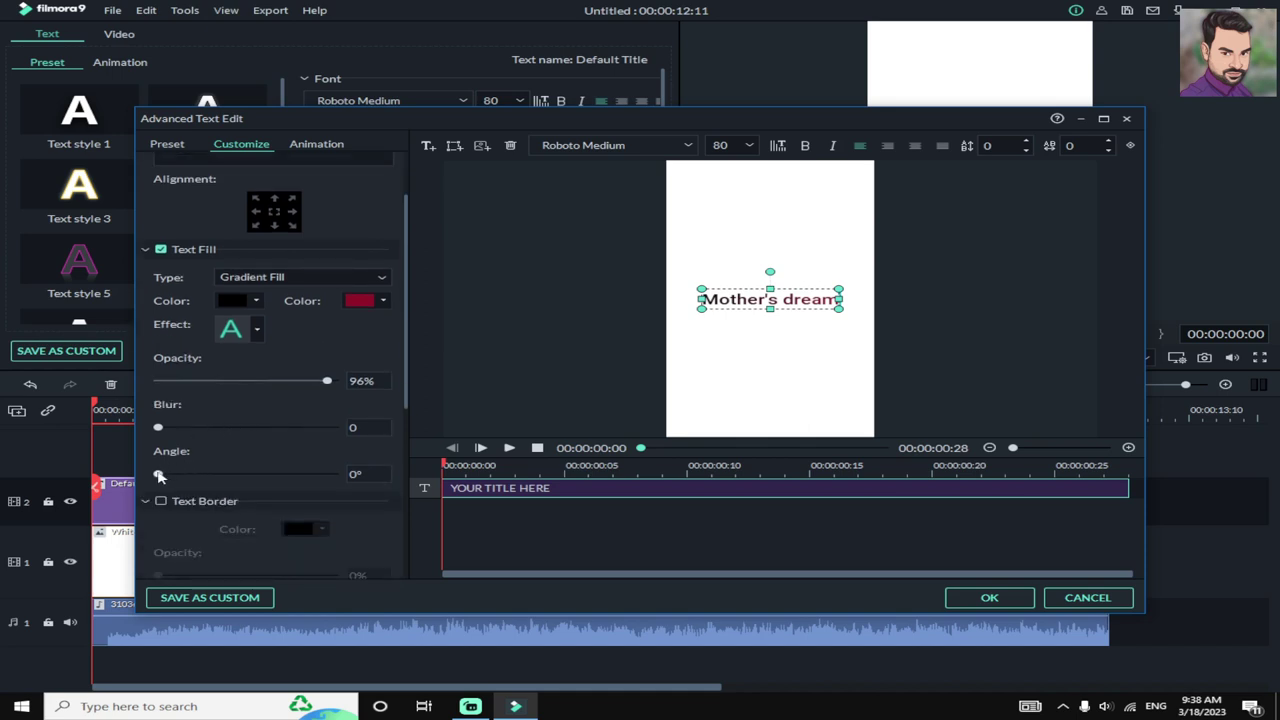
{"action": "scroll", "coordinate": [299, 268], "scroll_direction": "up", "scroll_amount": 3}
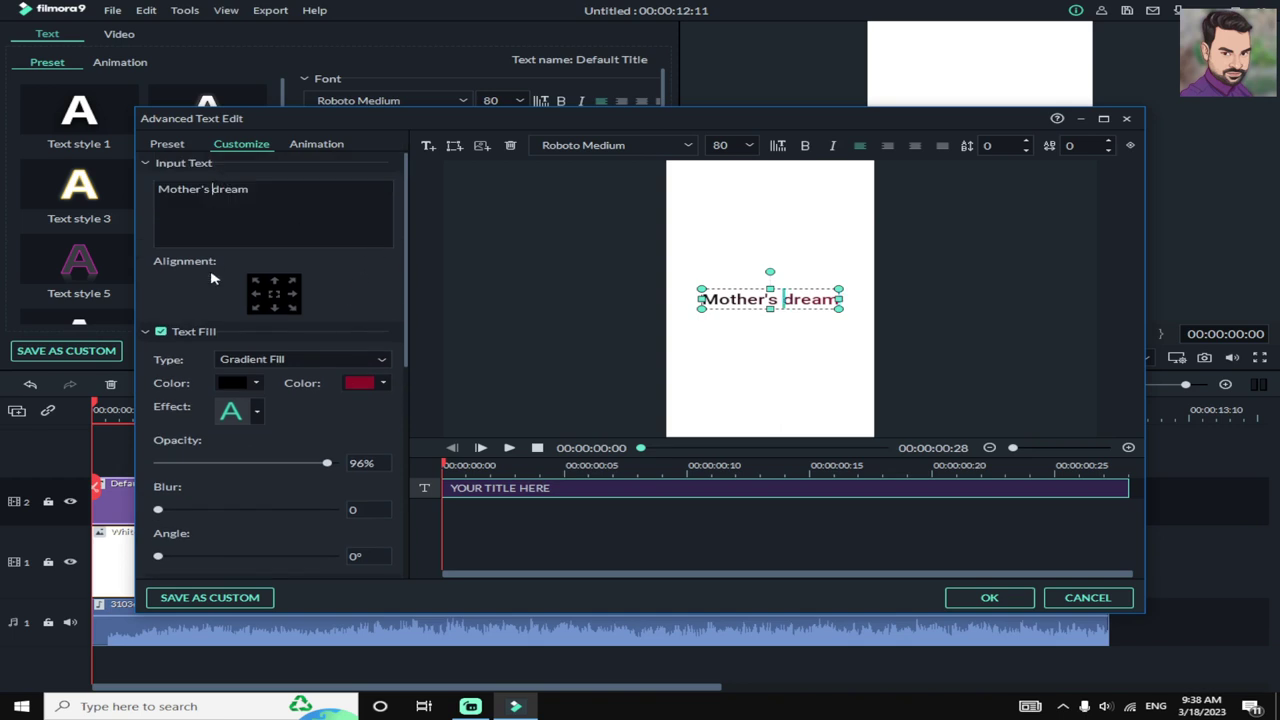
{"action": "key", "text": "Return"}
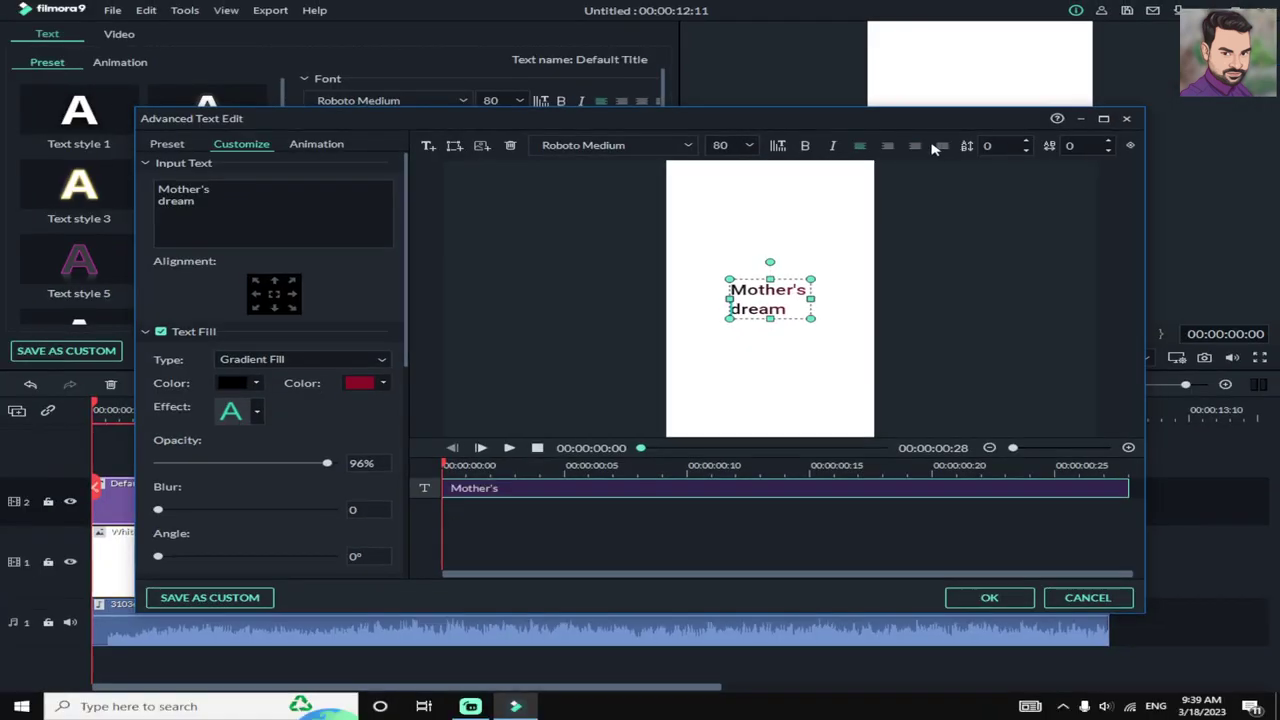
{"action": "left_click", "coordinate": [916, 146]}
{"action": "left_click", "coordinate": [731, 245]}
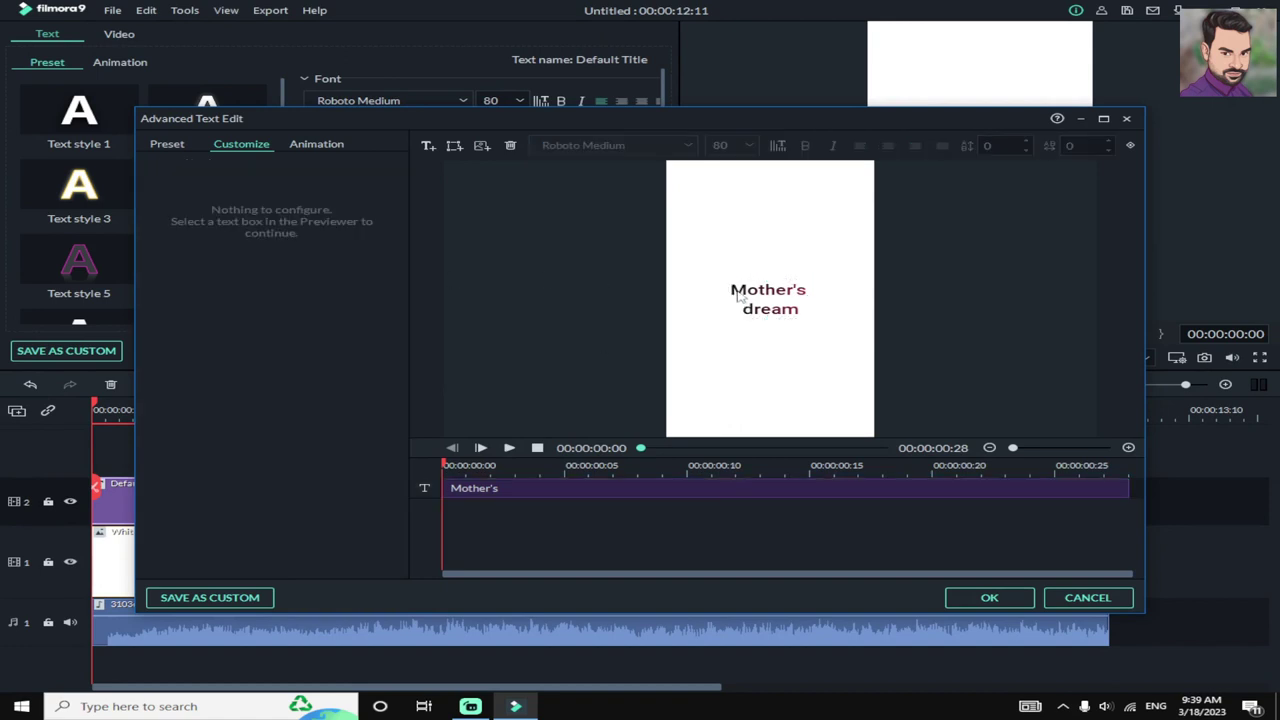
Step: Enlarge the title's text box slightly toward the upper left and set its font size to 200
{"action": "left_click", "coordinate": [740, 296]}
{"action": "left_click_drag", "start_coordinate": [724, 276], "coordinate": [696, 268]}
{"action": "left_click", "coordinate": [721, 146]}
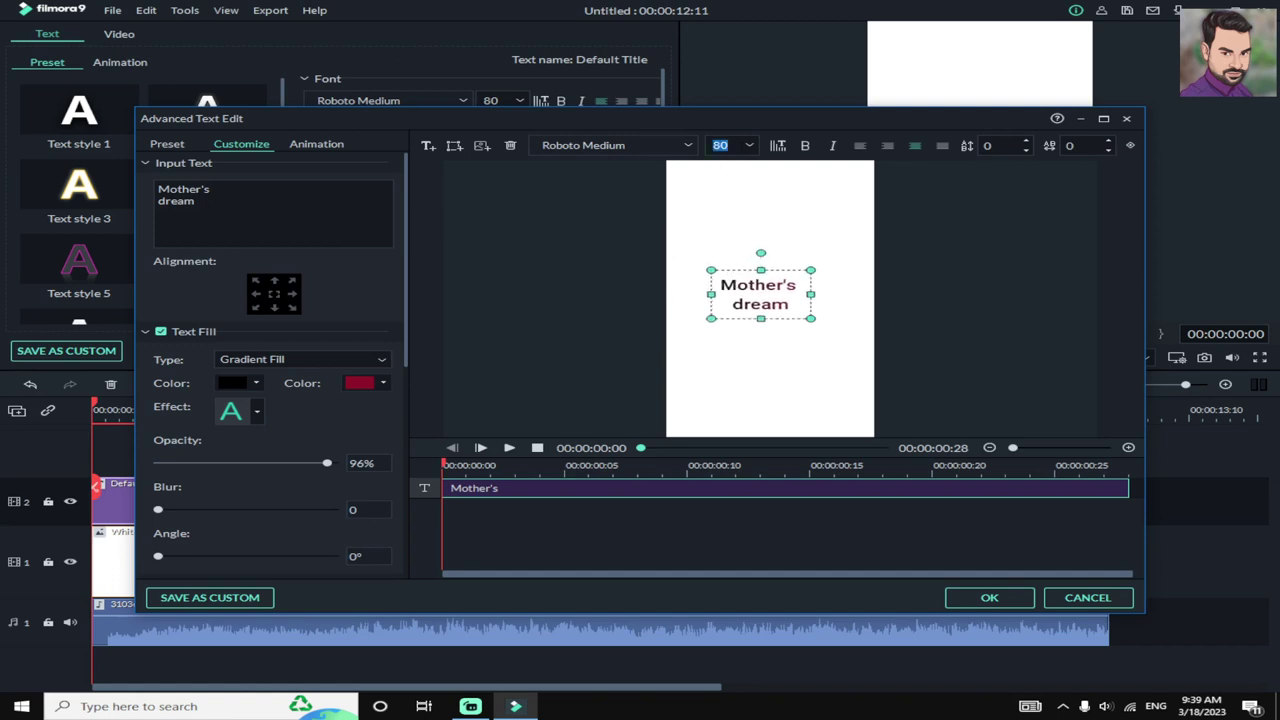
{"action": "type", "text": "52"}
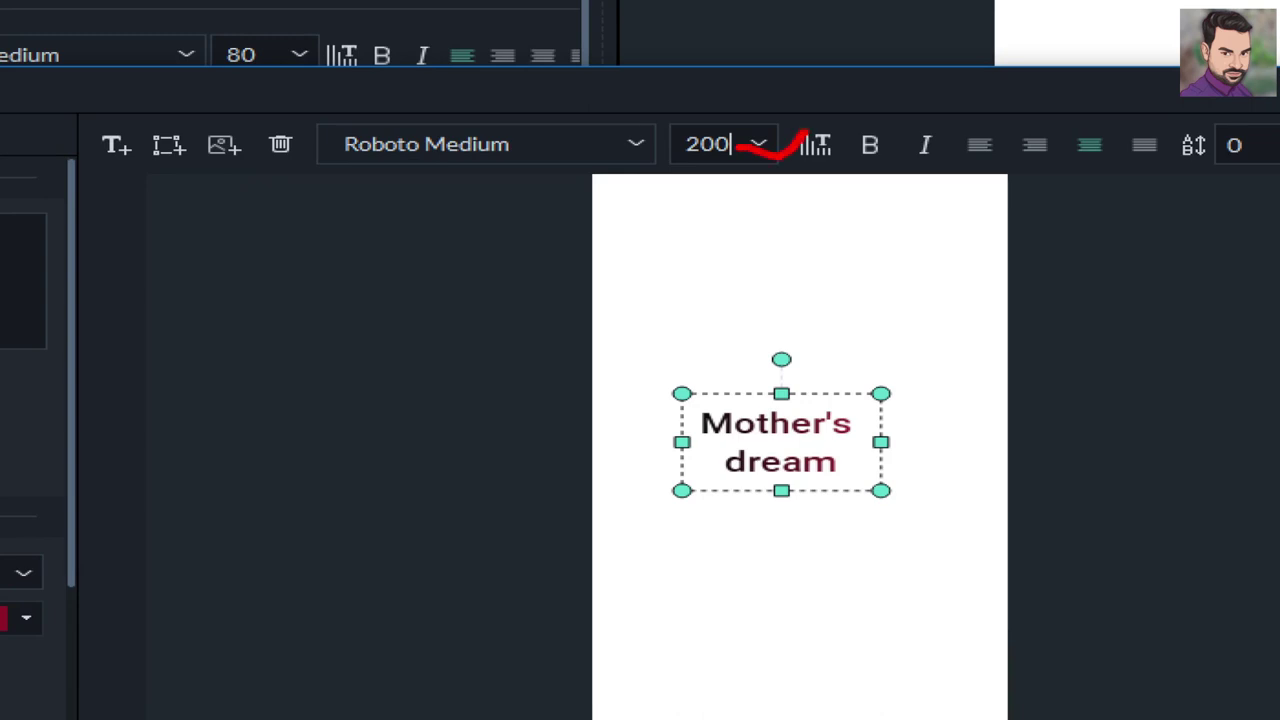
{"action": "key", "text": "Return"}
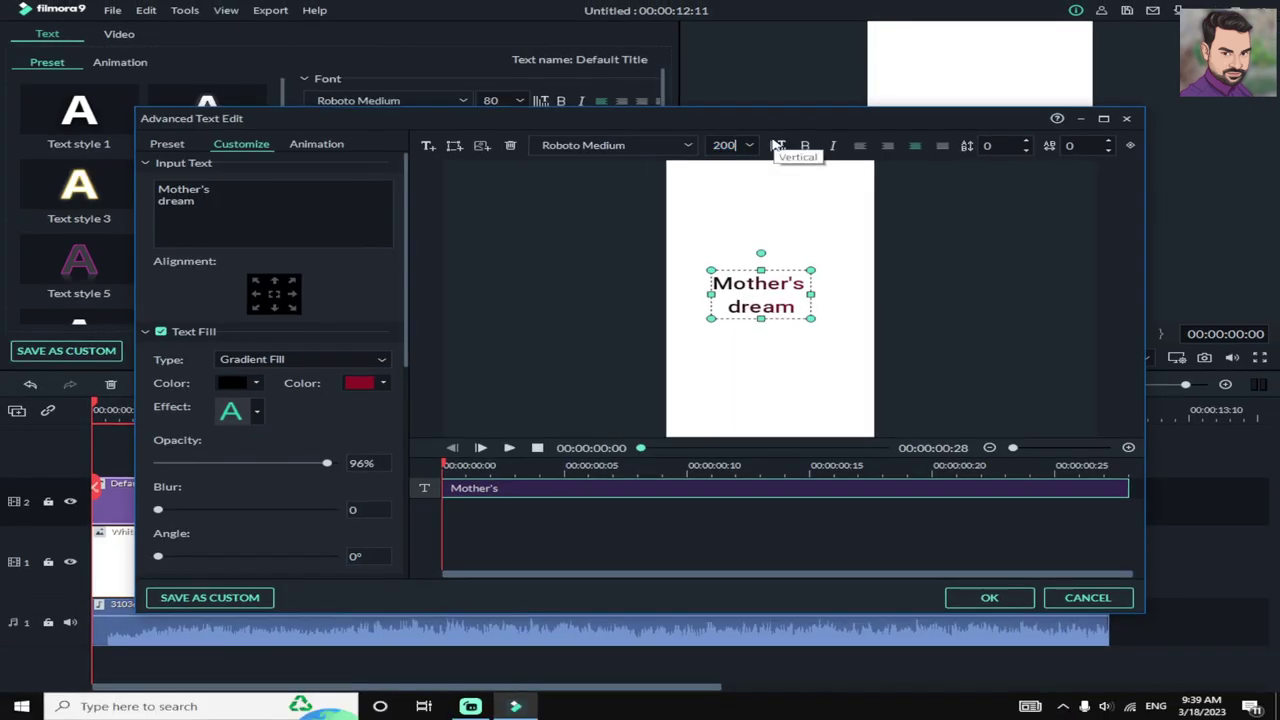
Step: Stretch the title's text box from two opposite corners until the text spans nearly the full frame width
{"action": "left_click", "coordinate": [820, 220]}
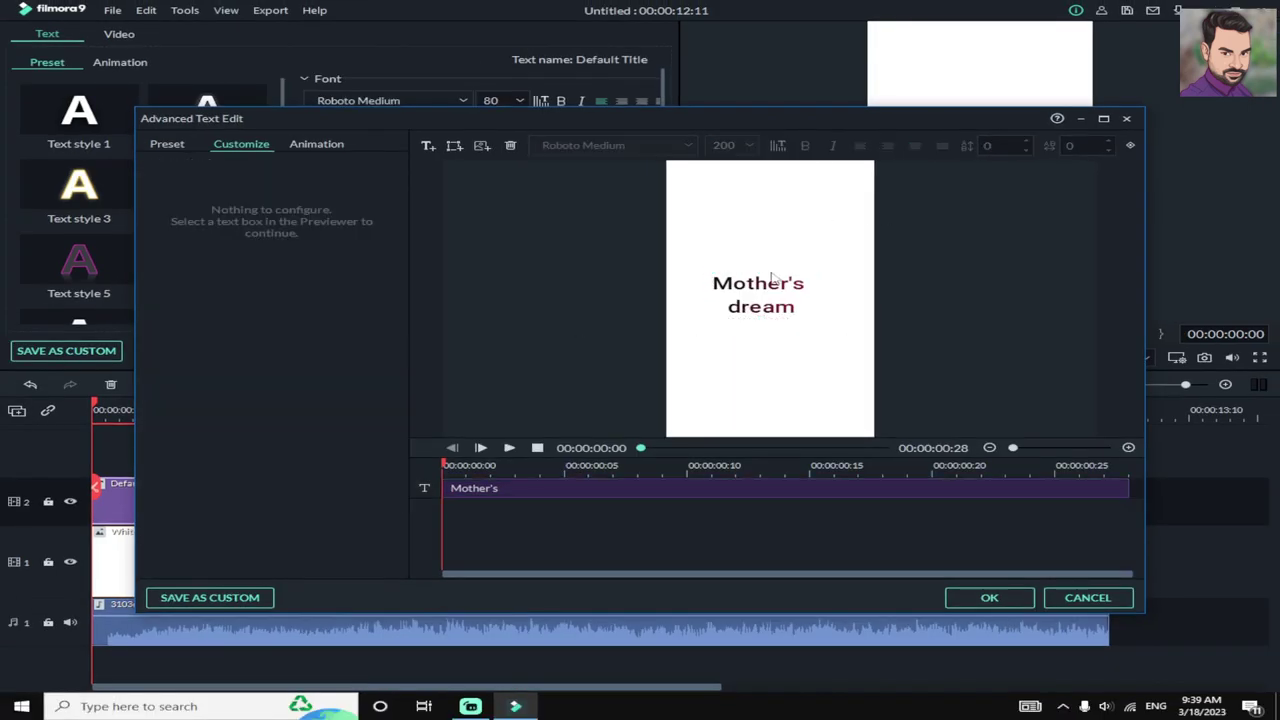
{"action": "left_click", "coordinate": [778, 307]}
{"action": "left_click_drag", "start_coordinate": [810, 318], "coordinate": [873, 348]}
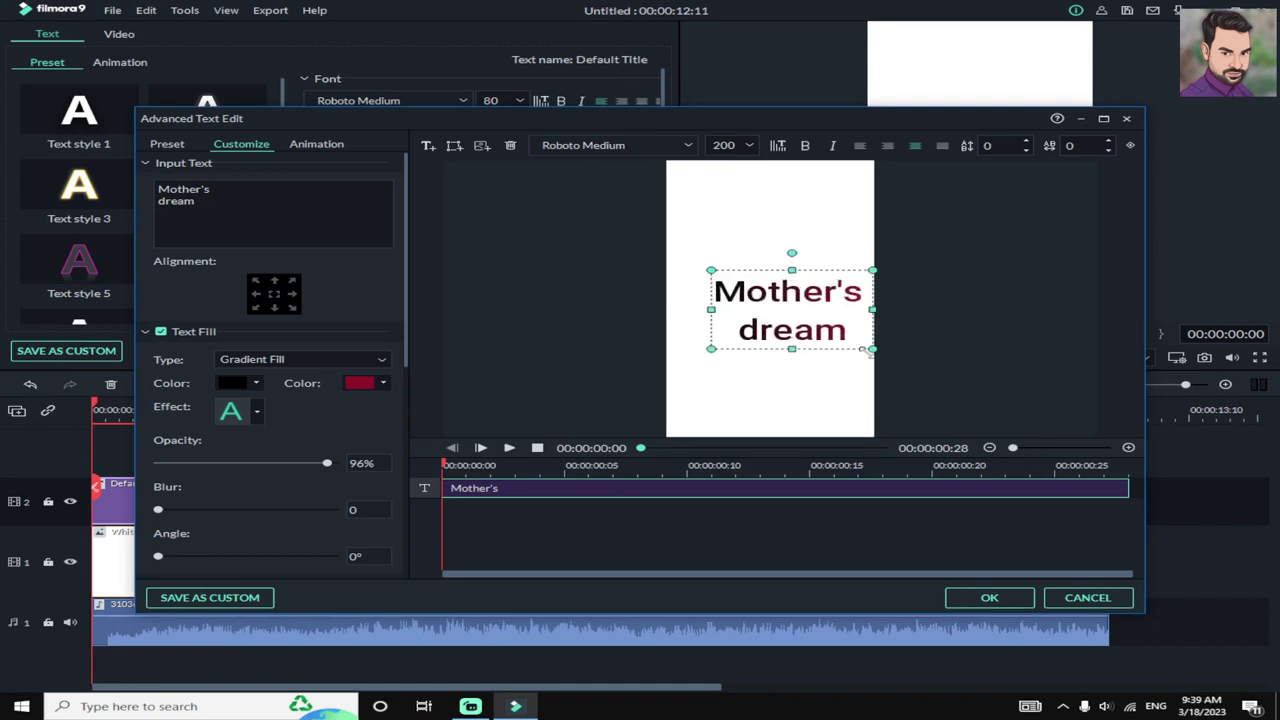
{"action": "left_click_drag", "start_coordinate": [709, 269], "coordinate": [675, 253]}
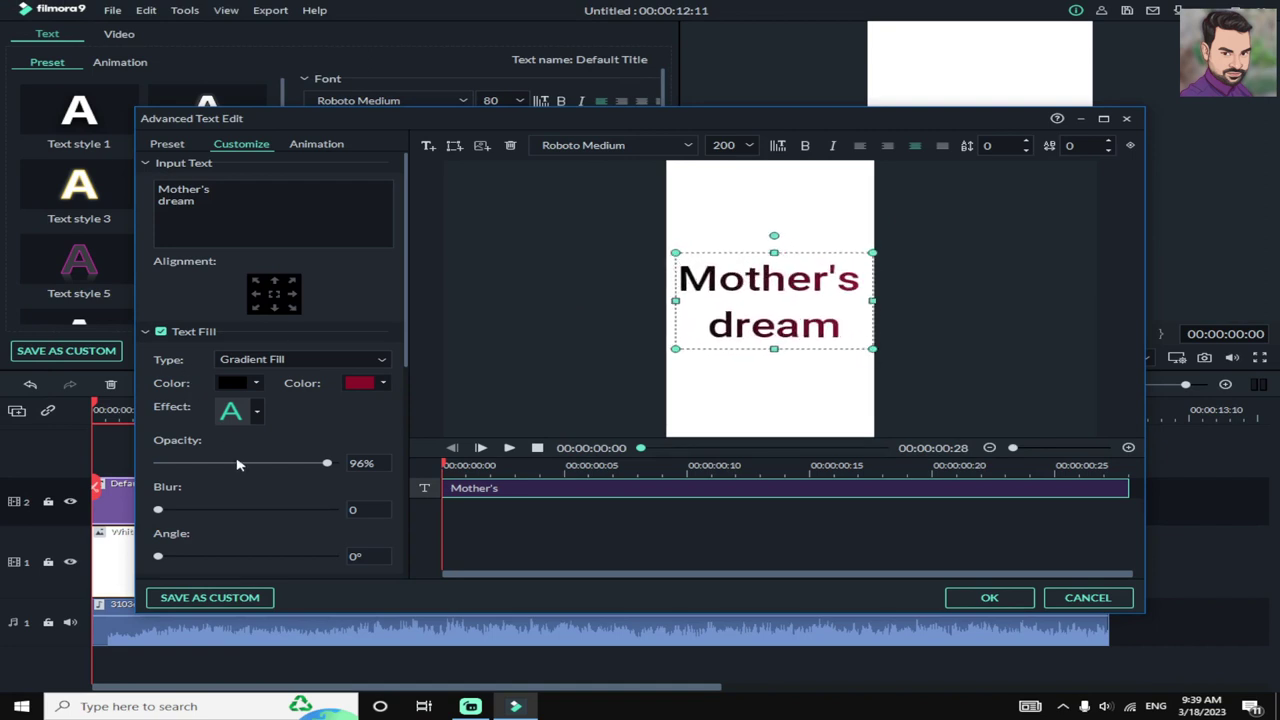
Step: Set the title text's border color to dark green and its border size to 21
{"action": "scroll", "coordinate": [238, 464], "scroll_direction": "down", "scroll_amount": 3}
{"action": "left_click", "coordinate": [182, 421]}
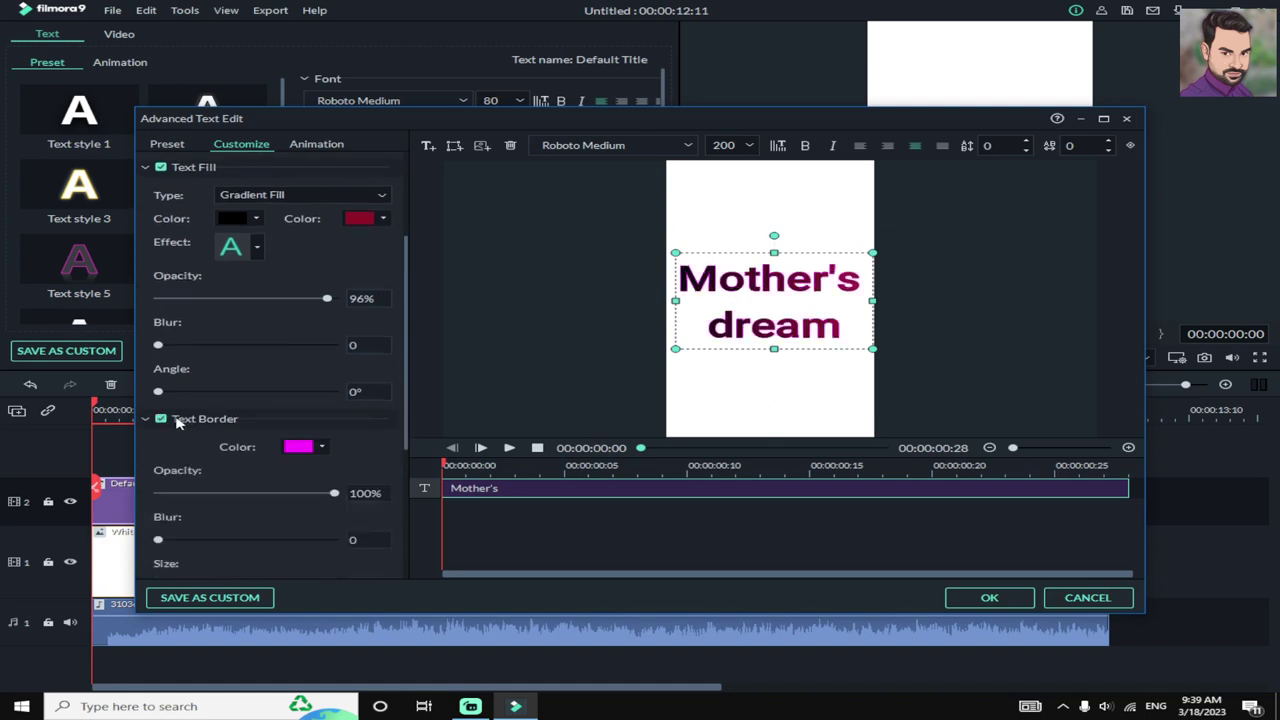
{"action": "left_click", "coordinate": [322, 447]}
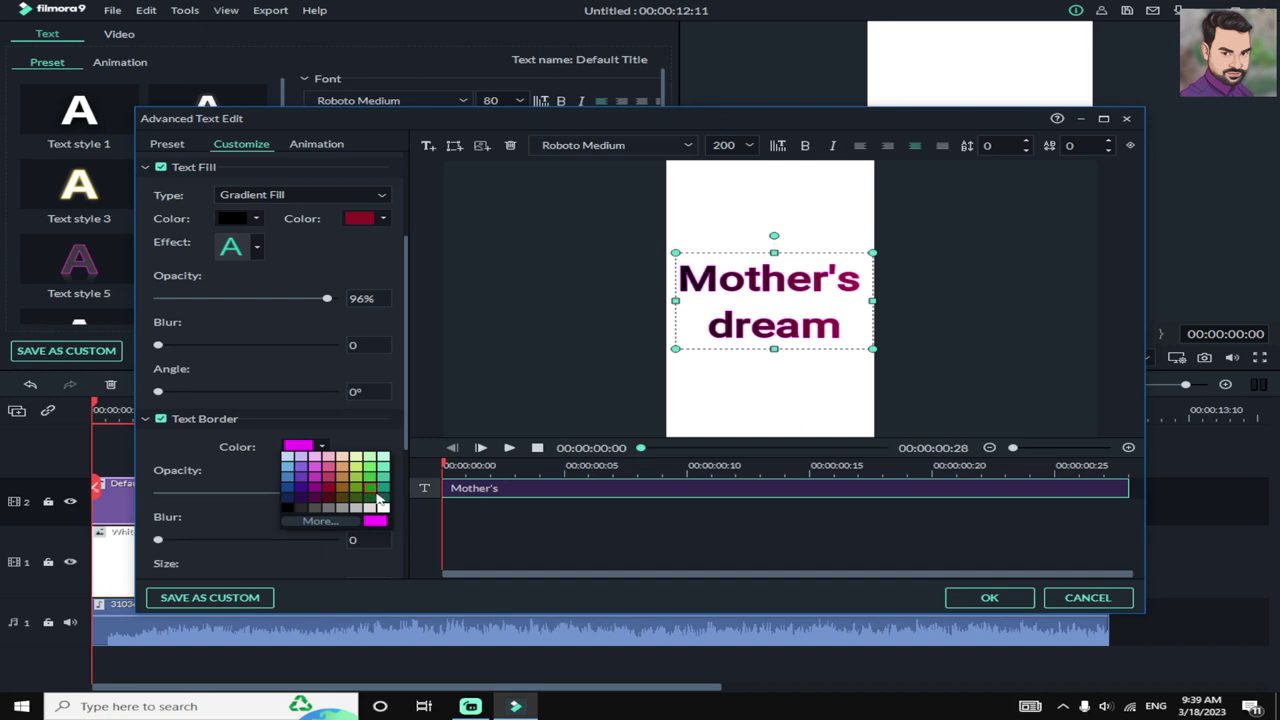
{"action": "left_click", "coordinate": [380, 494]}
{"action": "scroll", "coordinate": [284, 444], "scroll_direction": "down", "scroll_amount": 3}
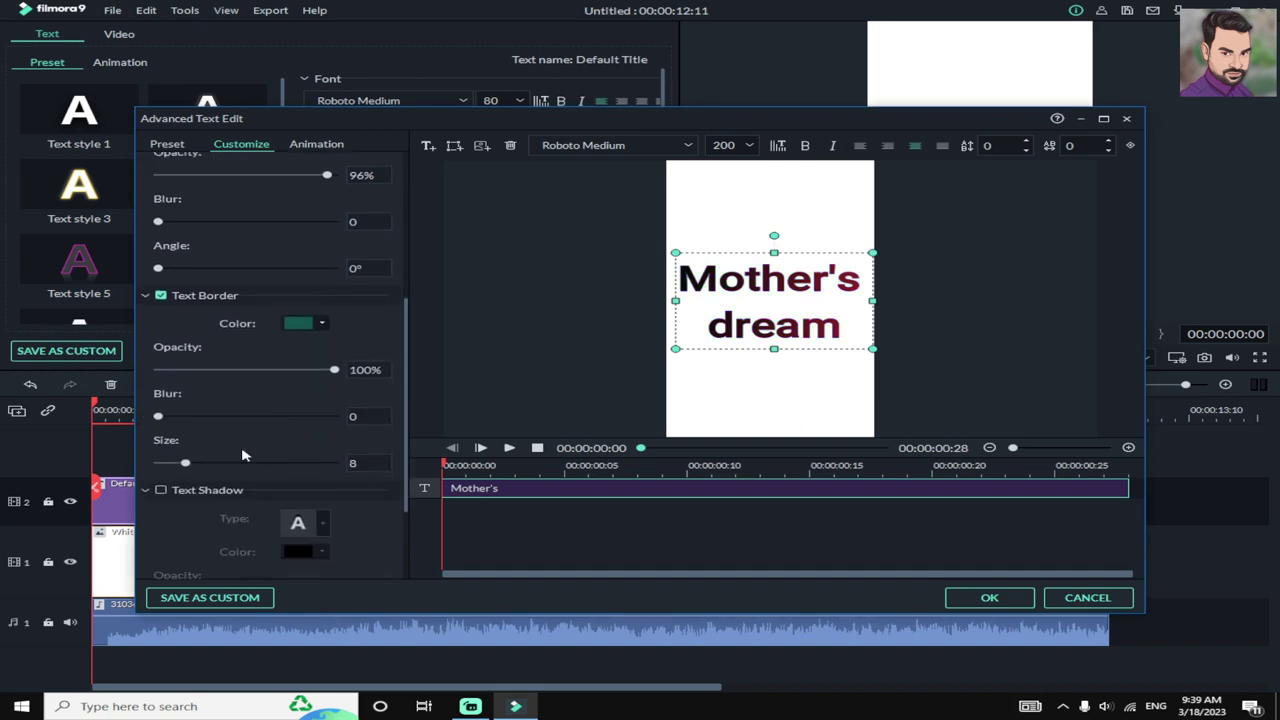
{"action": "left_click_drag", "start_coordinate": [184, 465], "coordinate": [232, 464]}
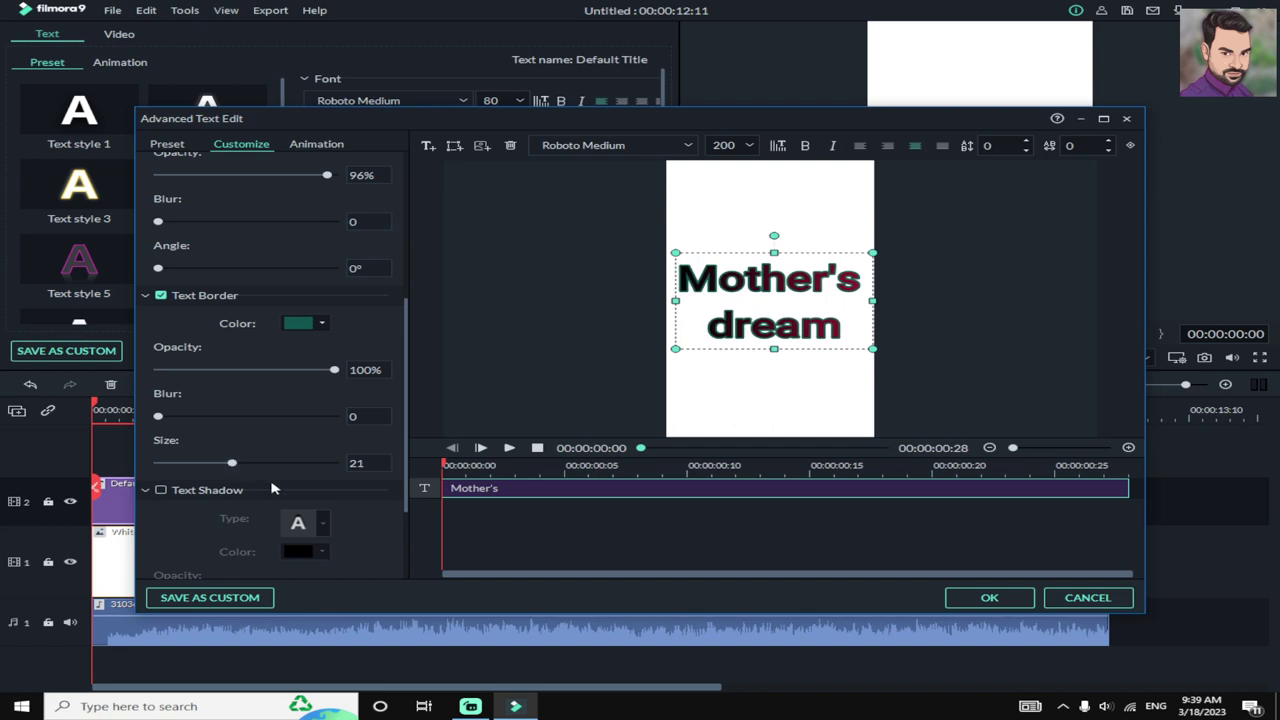
{"action": "scroll", "coordinate": [272, 488], "scroll_direction": "down", "scroll_amount": 1}
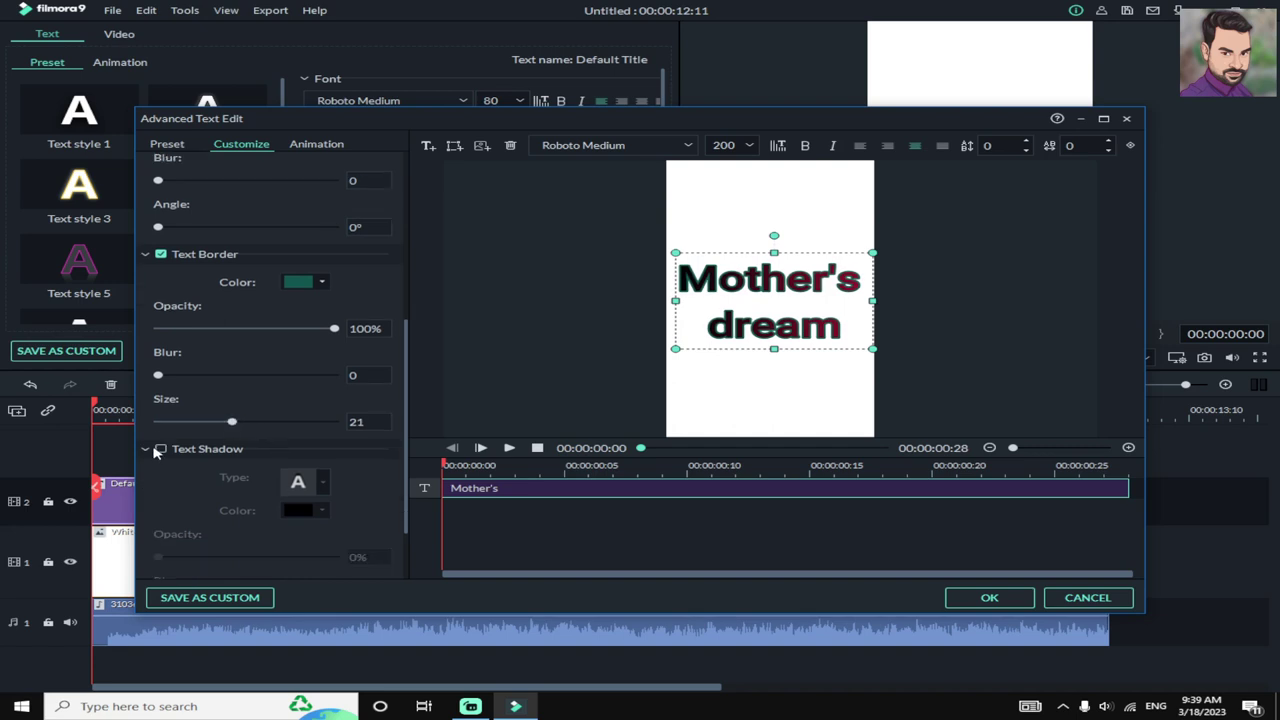
Step: Try white and orchid pink as the text gradient's first color, and settle on pale yellow-green
{"action": "scroll", "coordinate": [259, 355], "scroll_direction": "up", "scroll_amount": 3}
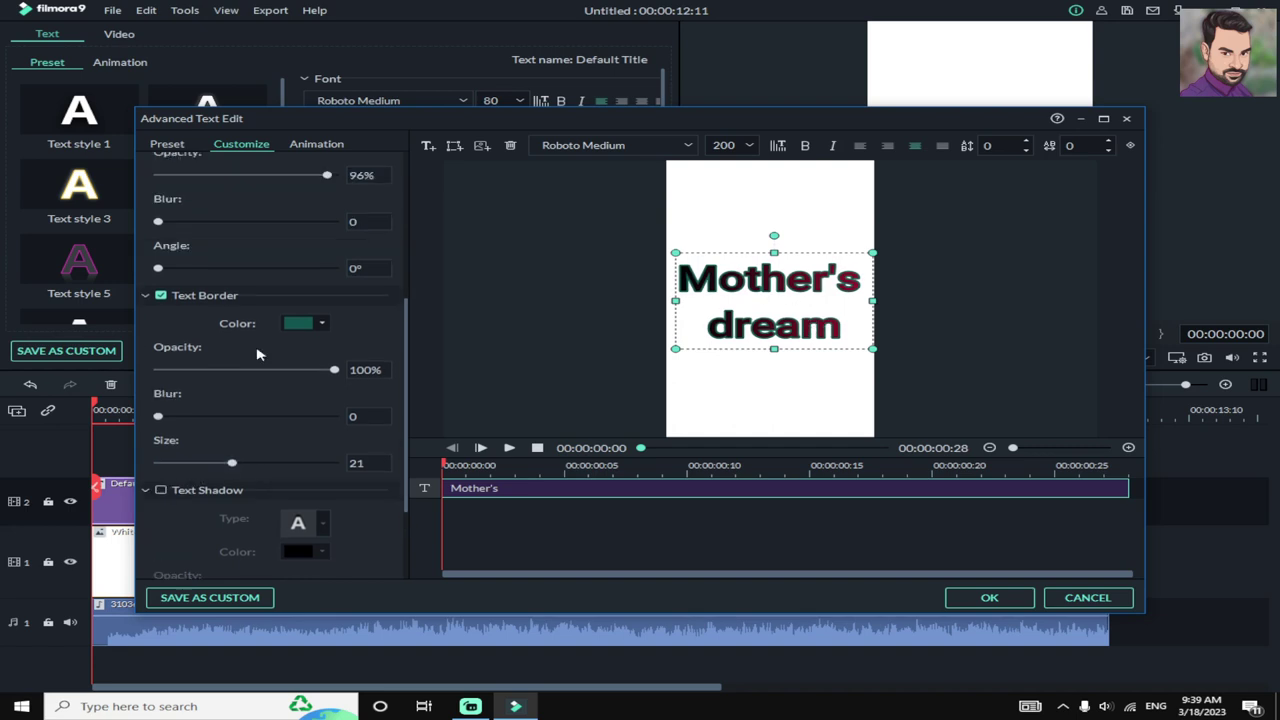
{"action": "scroll", "coordinate": [257, 354], "scroll_direction": "up", "scroll_amount": 5}
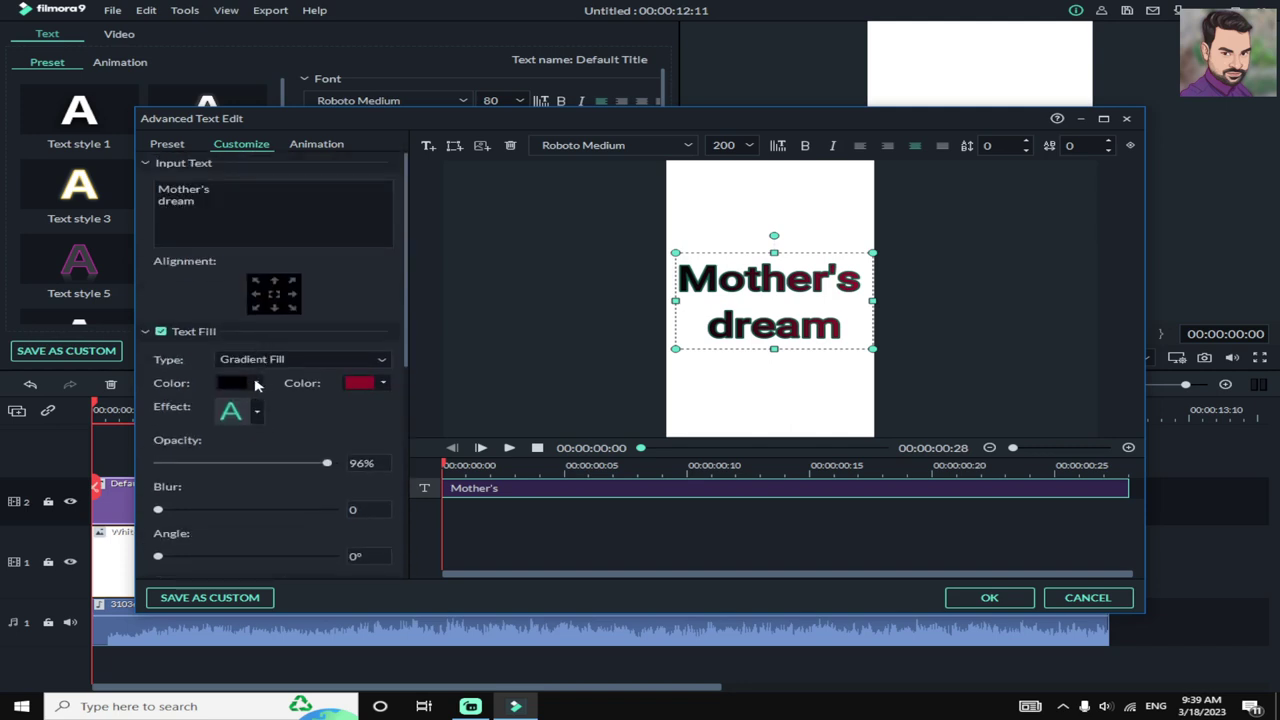
{"action": "left_click", "coordinate": [255, 383]}
{"action": "left_click", "coordinate": [316, 450]}
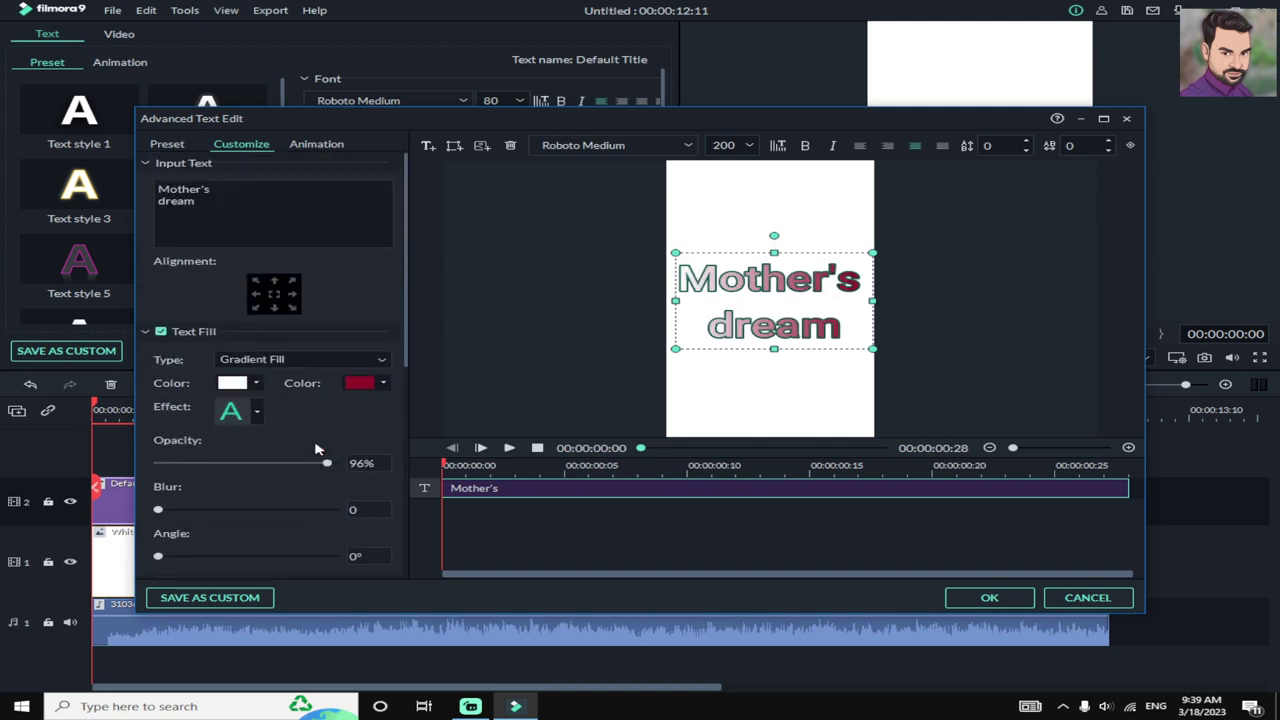
{"action": "left_click", "coordinate": [255, 383]}
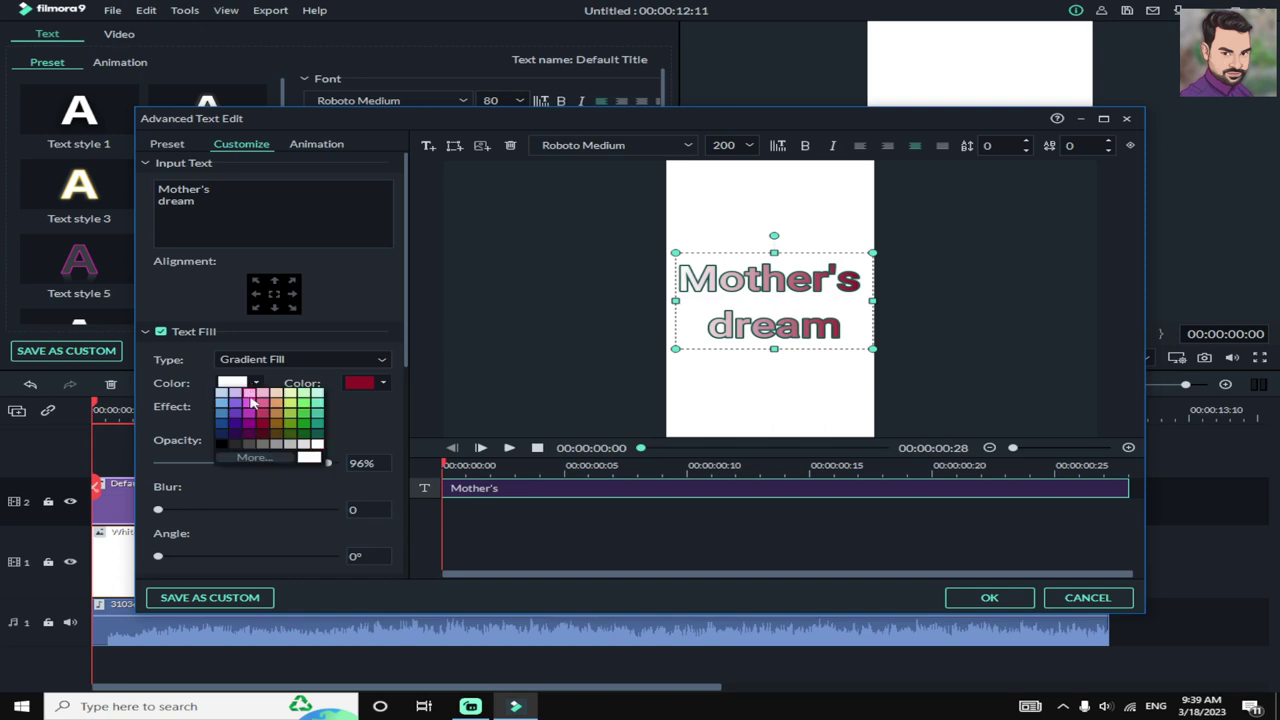
{"action": "left_click", "coordinate": [252, 409]}
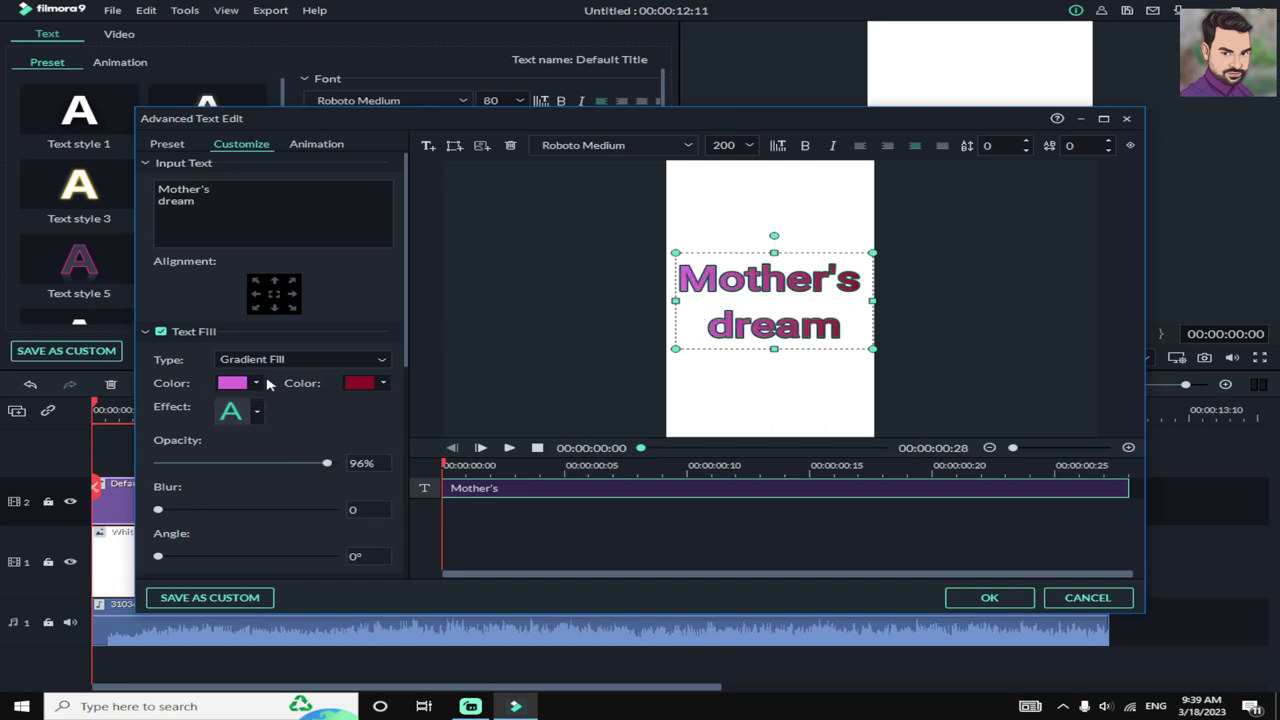
{"action": "left_click", "coordinate": [257, 383]}
{"action": "left_click", "coordinate": [298, 398]}
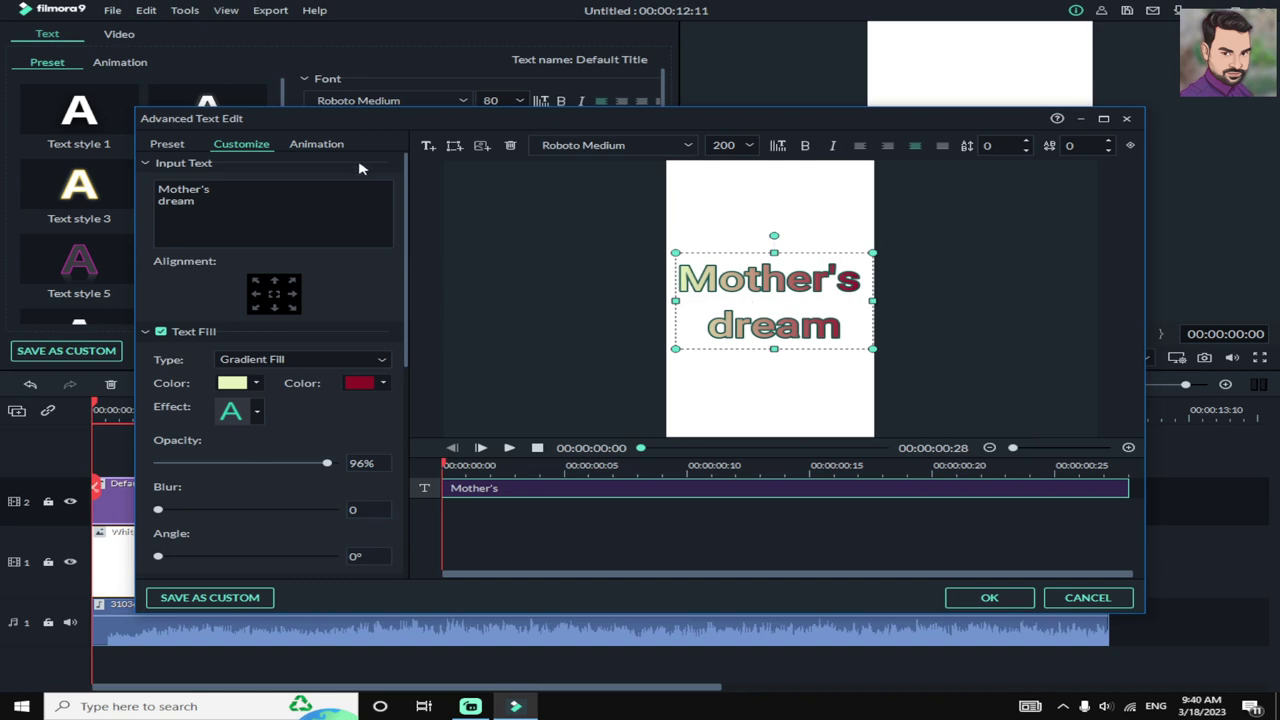
Step: Try the Cinema style, String Blur, Random and Crosszoom animations on the title text
{"action": "left_click", "coordinate": [313, 145]}
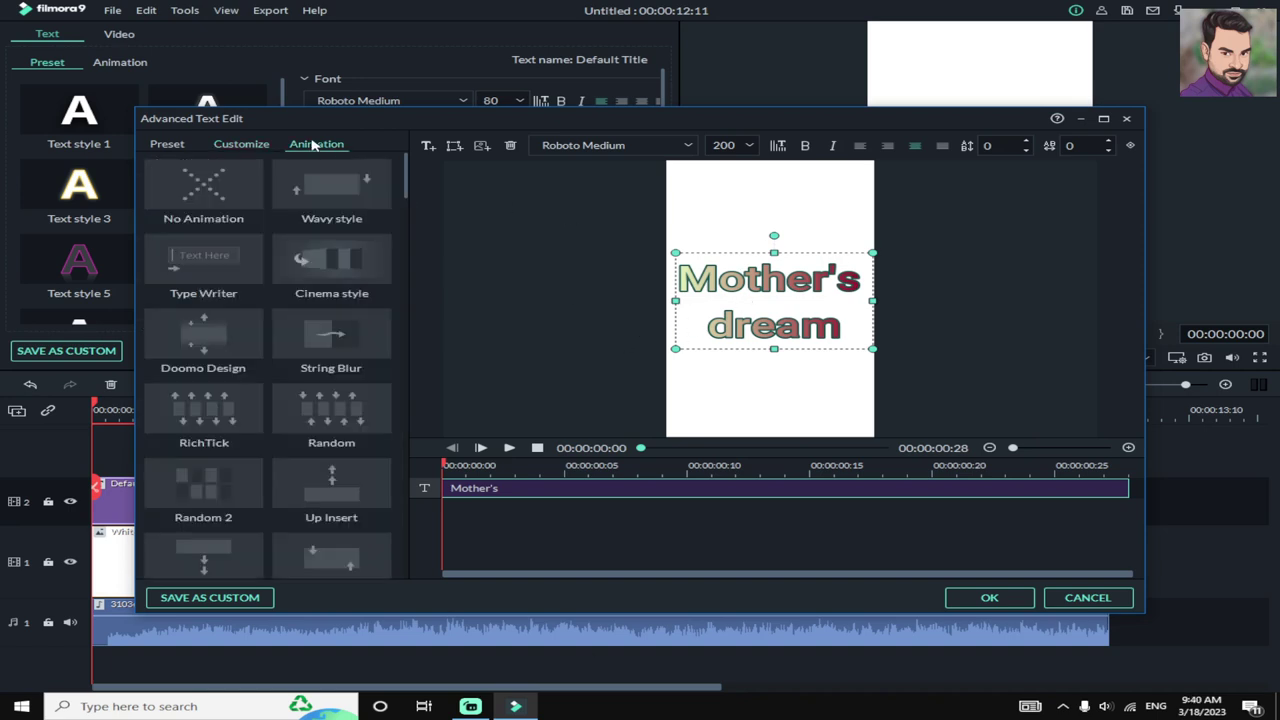
{"action": "left_click", "coordinate": [330, 262]}
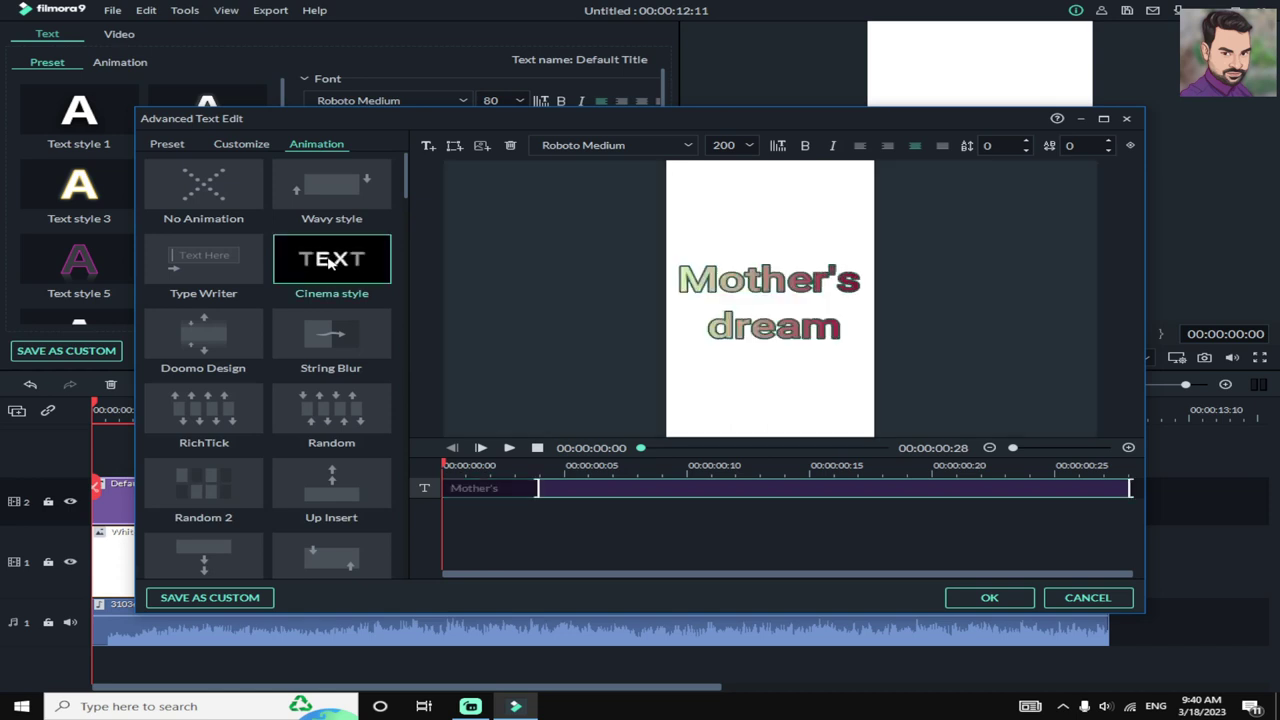
{"action": "left_click", "coordinate": [308, 333]}
{"action": "left_click", "coordinate": [289, 431]}
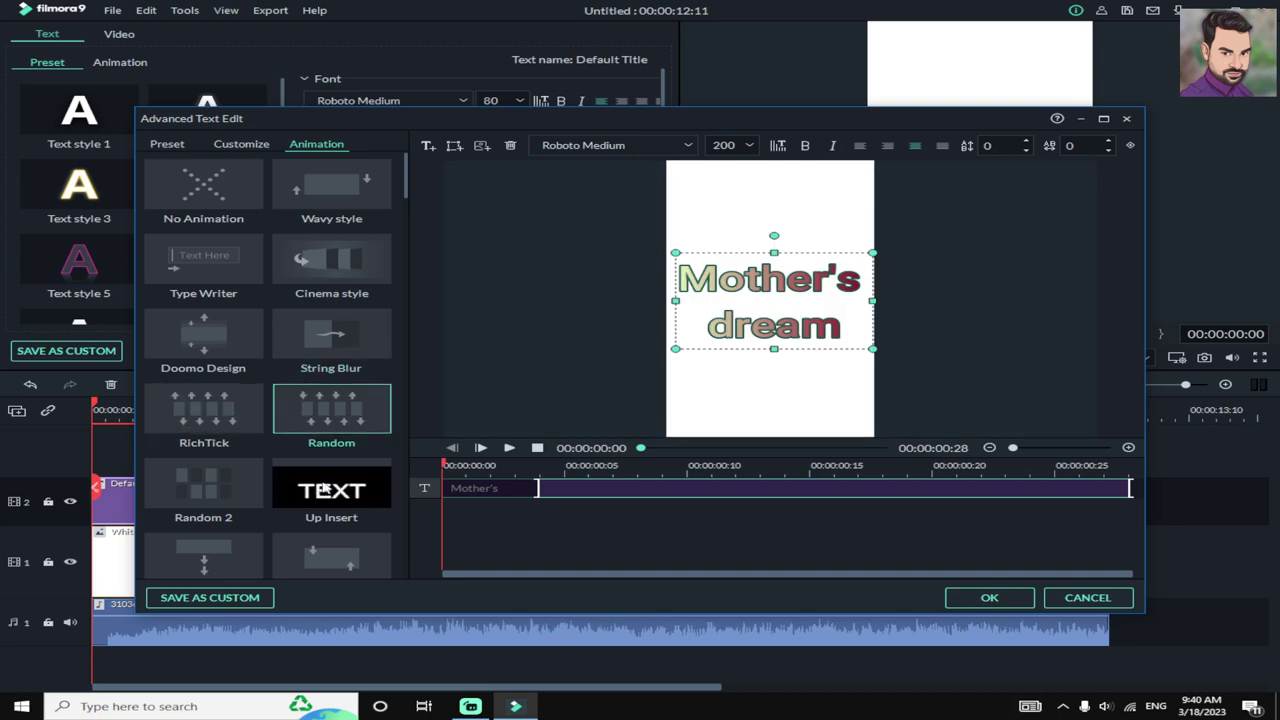
{"action": "scroll", "coordinate": [309, 553], "scroll_direction": "down", "scroll_amount": 5}
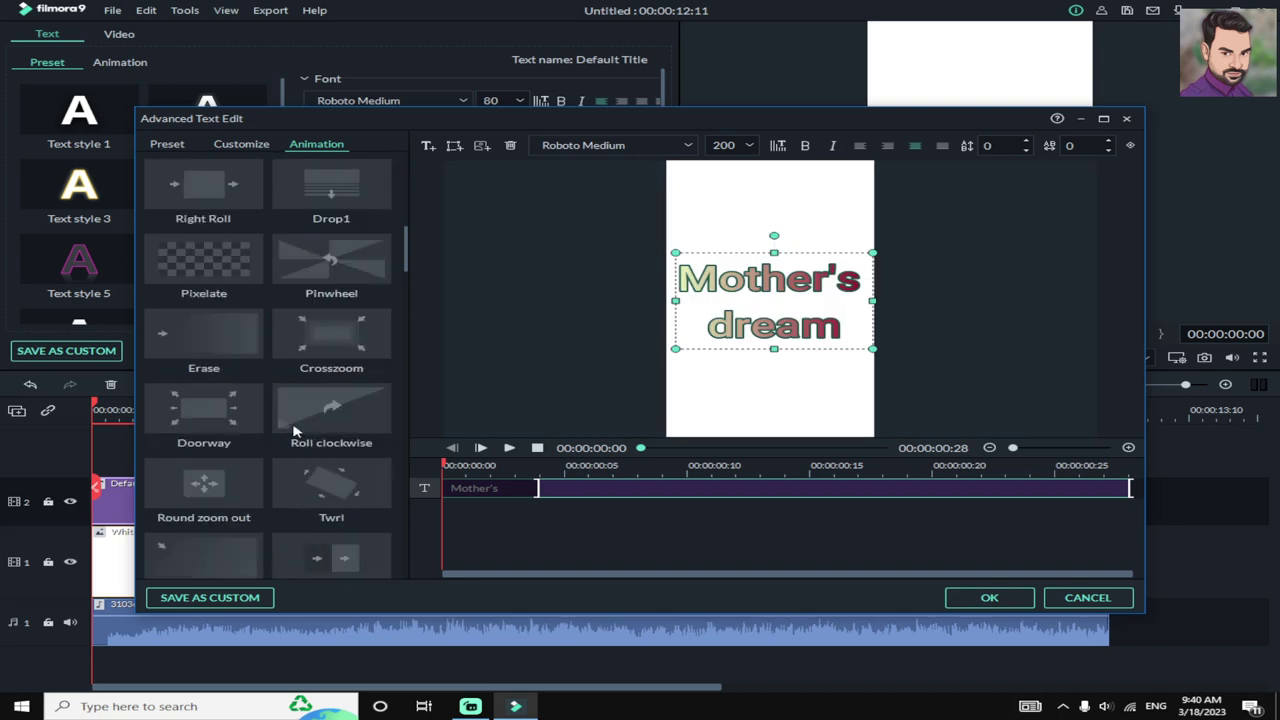
{"action": "left_click", "coordinate": [313, 335]}
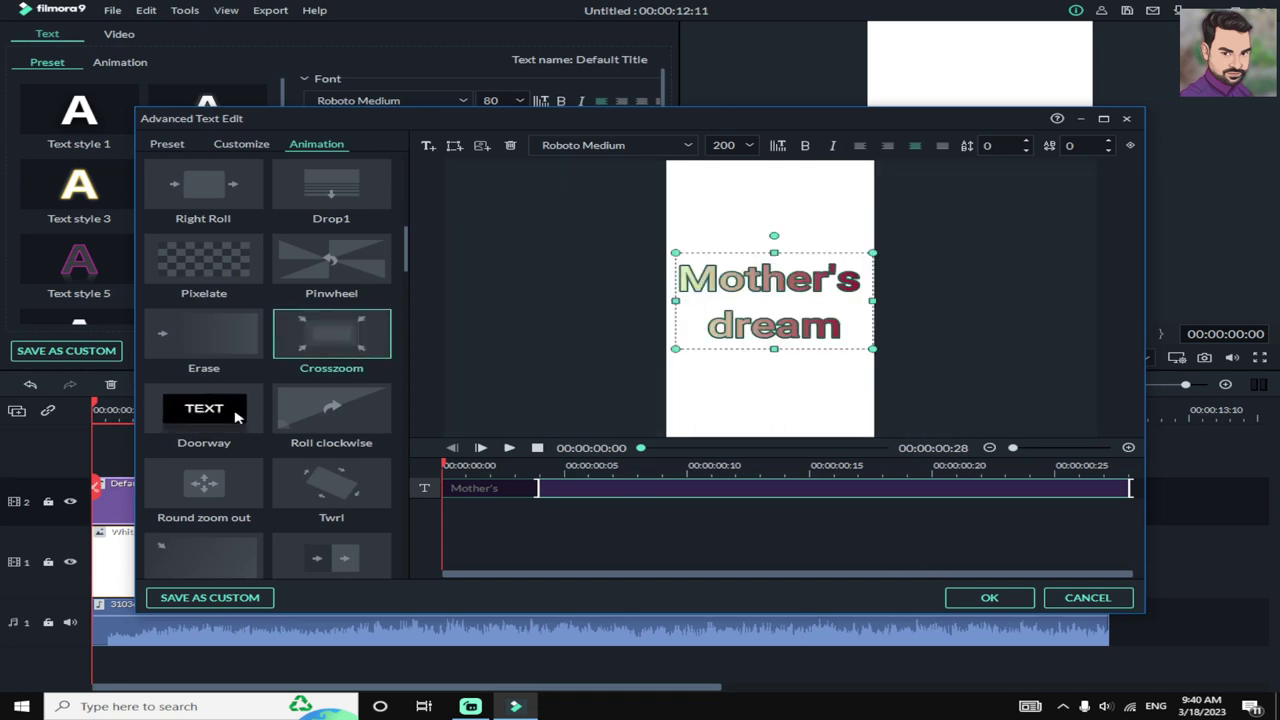
{"action": "scroll", "coordinate": [236, 320], "scroll_direction": "up", "scroll_amount": 5}
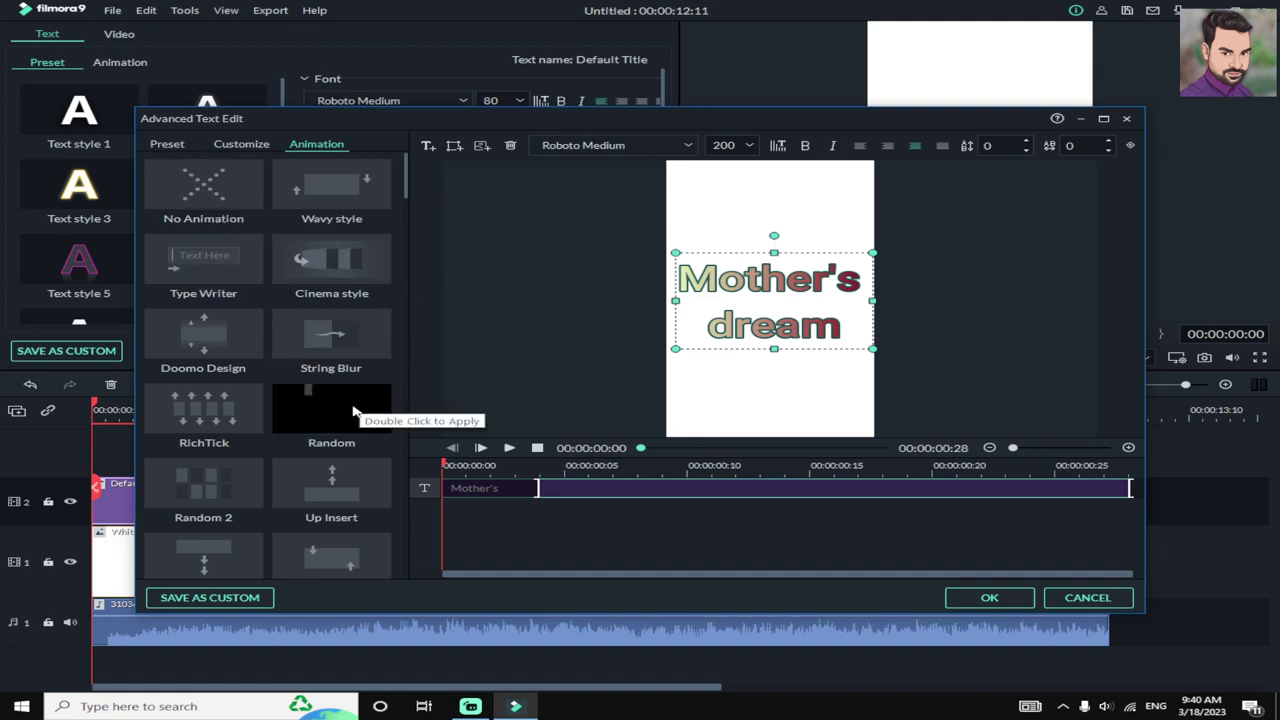
Step: Apply the Spin 1 animation to the title and accept the advanced text edits
{"action": "scroll", "coordinate": [336, 480], "scroll_direction": "down", "scroll_amount": 5}
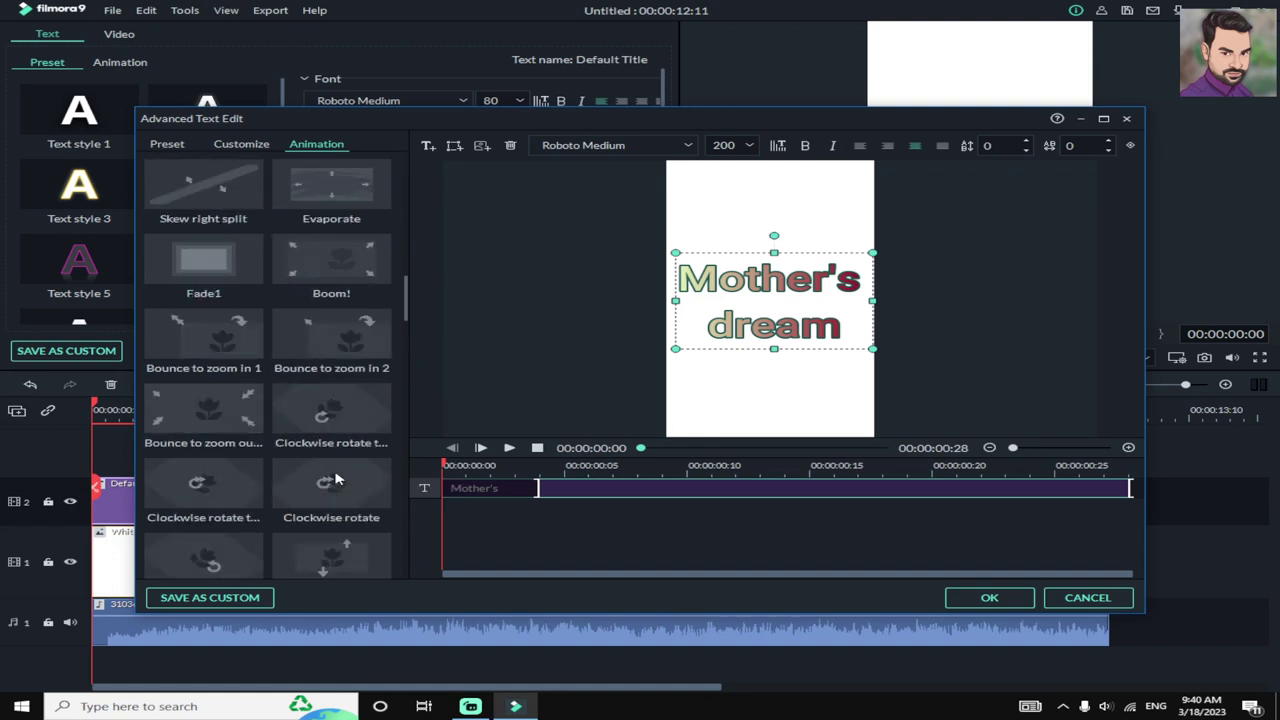
{"action": "scroll", "coordinate": [336, 480], "scroll_direction": "down", "scroll_amount": 5}
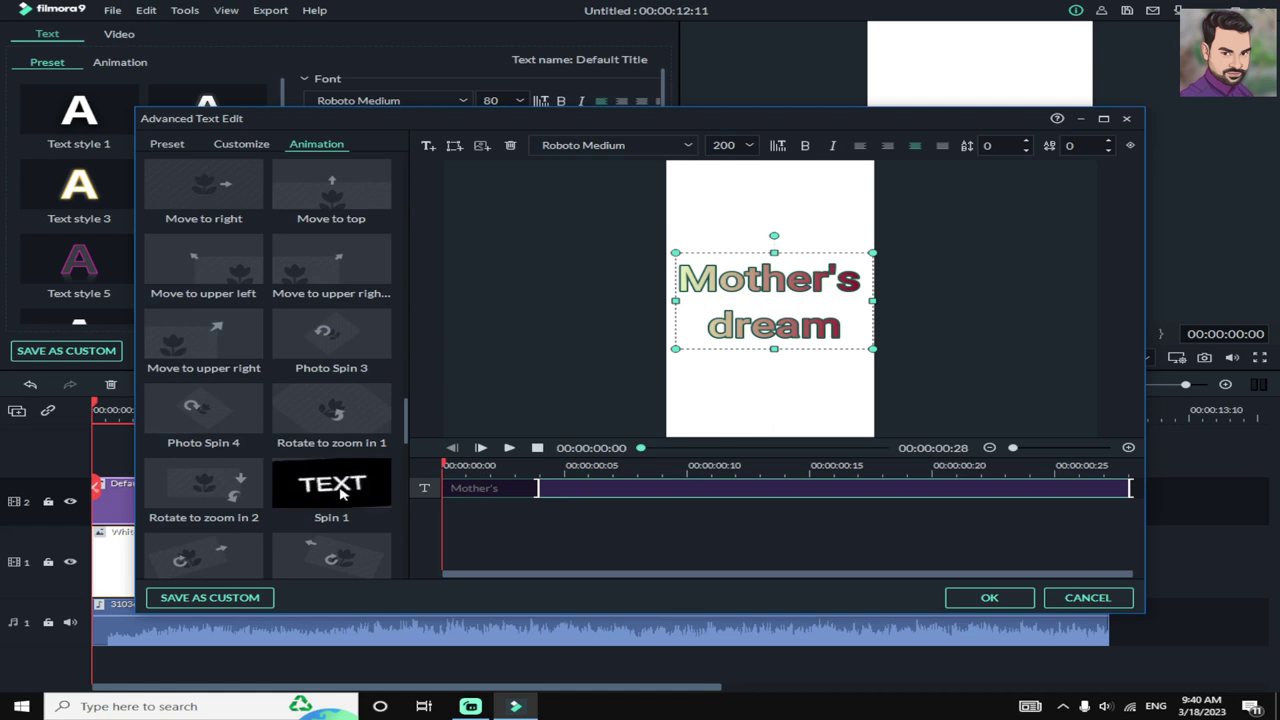
{"action": "left_click", "coordinate": [340, 490]}
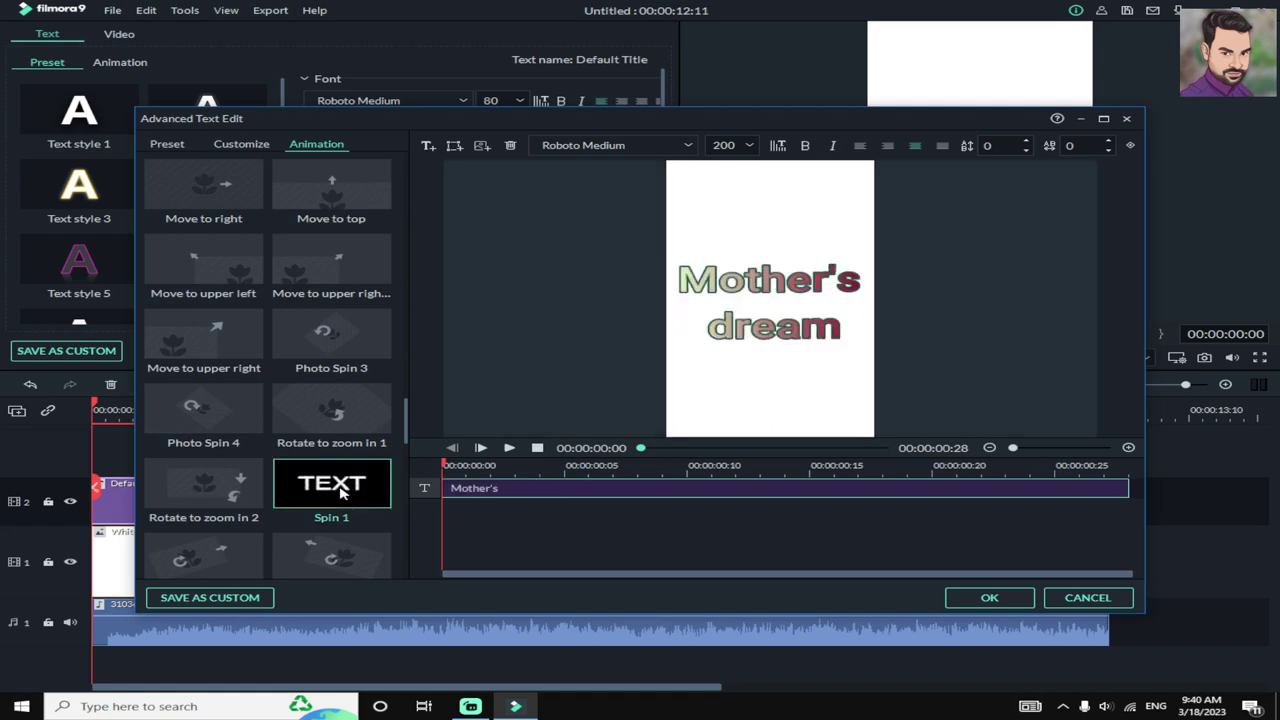
{"action": "left_click", "coordinate": [966, 604]}
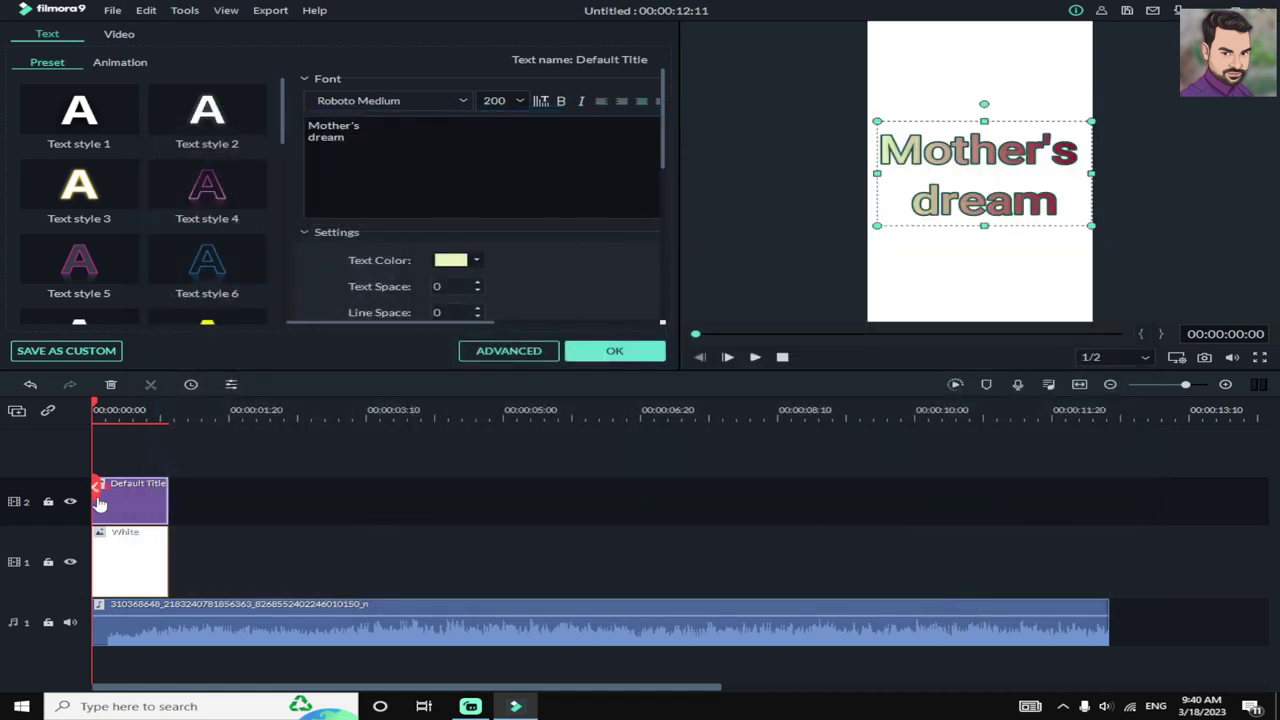
Step: Extend the White background clip to the end of the audio and the title clip to 00:00:01:09
{"action": "double_click", "coordinate": [140, 570]}
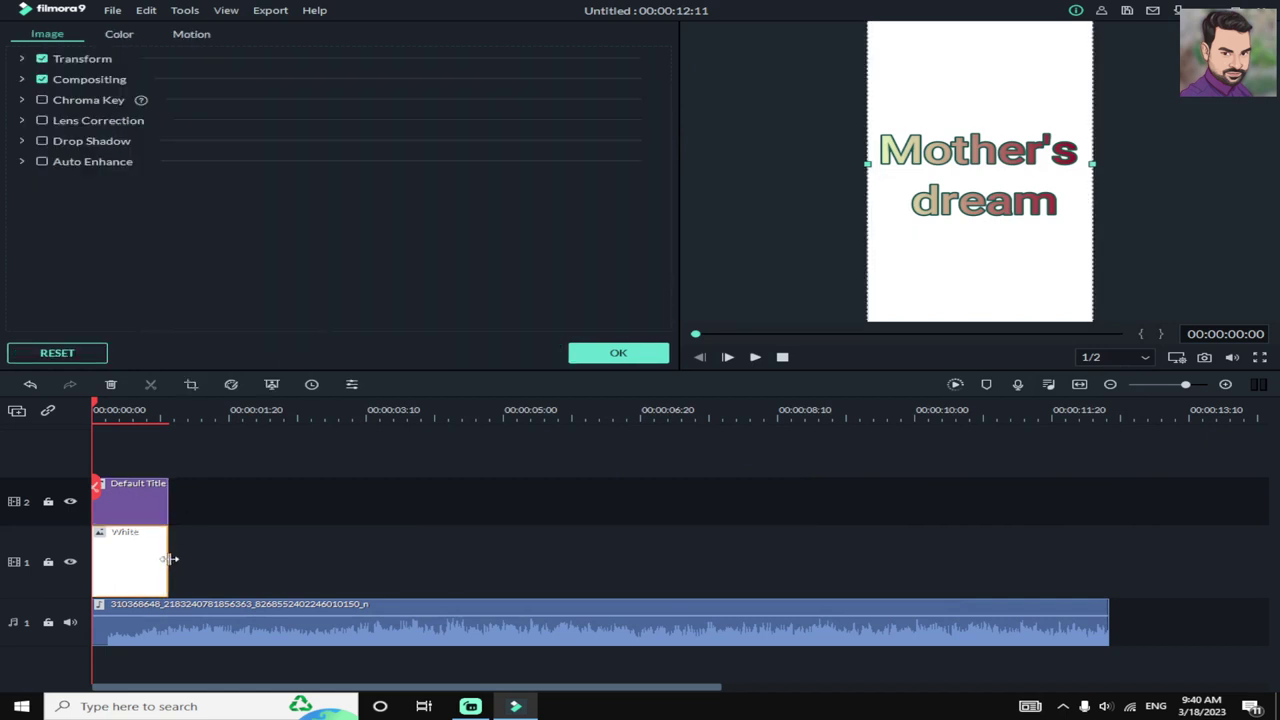
{"action": "left_click_drag", "start_coordinate": [170, 559], "coordinate": [1108, 612]}
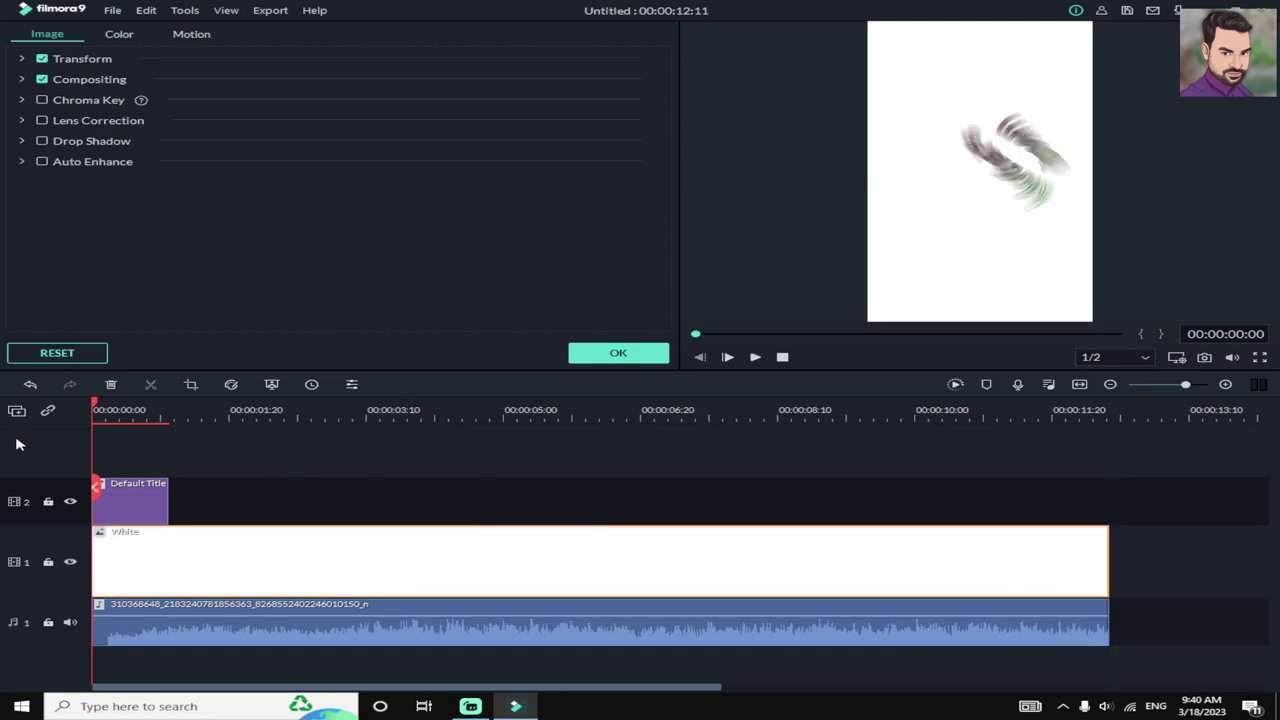
{"action": "double_click", "coordinate": [161, 496]}
{"action": "left_click_drag", "start_coordinate": [170, 495], "coordinate": [198, 490]}
{"action": "left_click", "coordinate": [204, 405]}
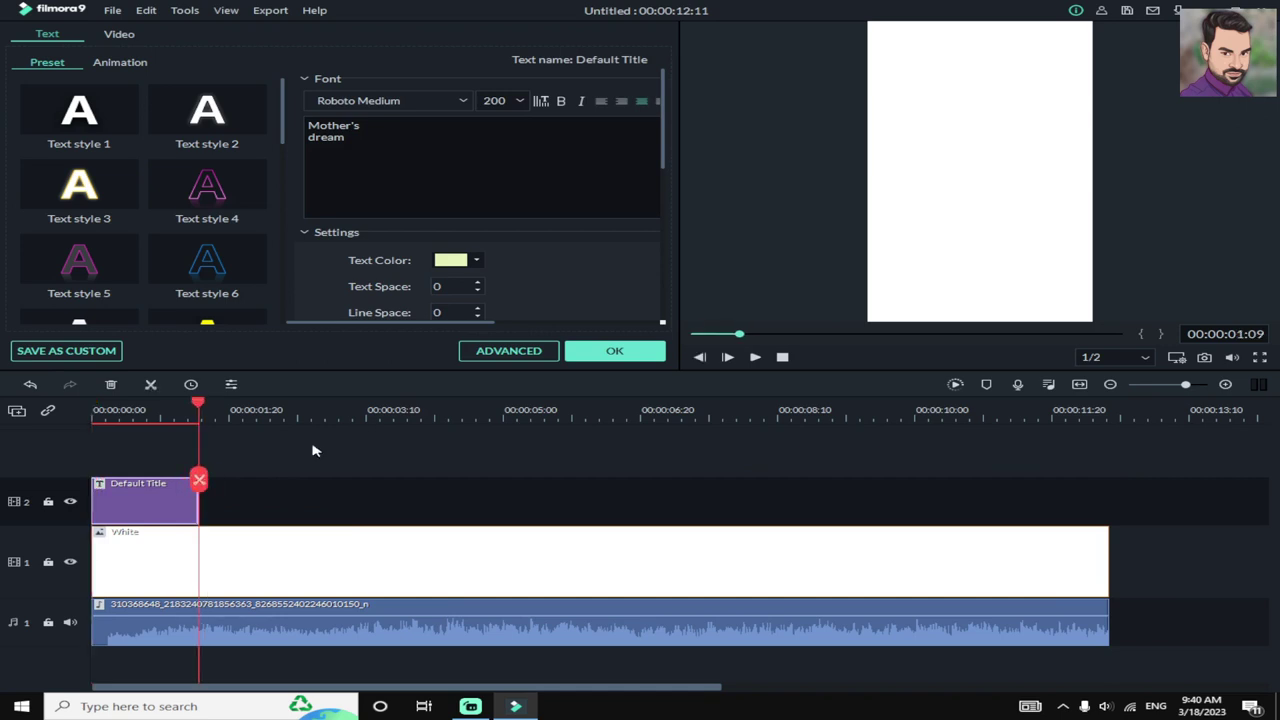
{"action": "left_click", "coordinate": [605, 354]}
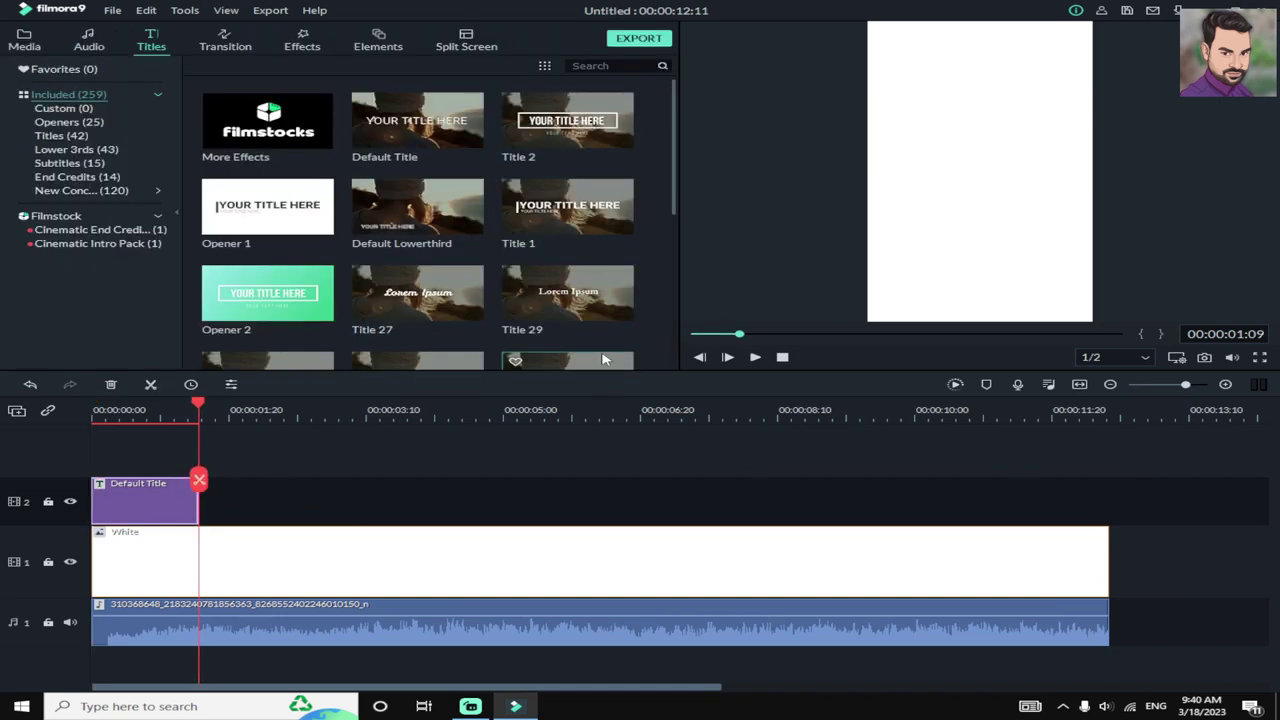
{"action": "double_click", "coordinate": [157, 498]}
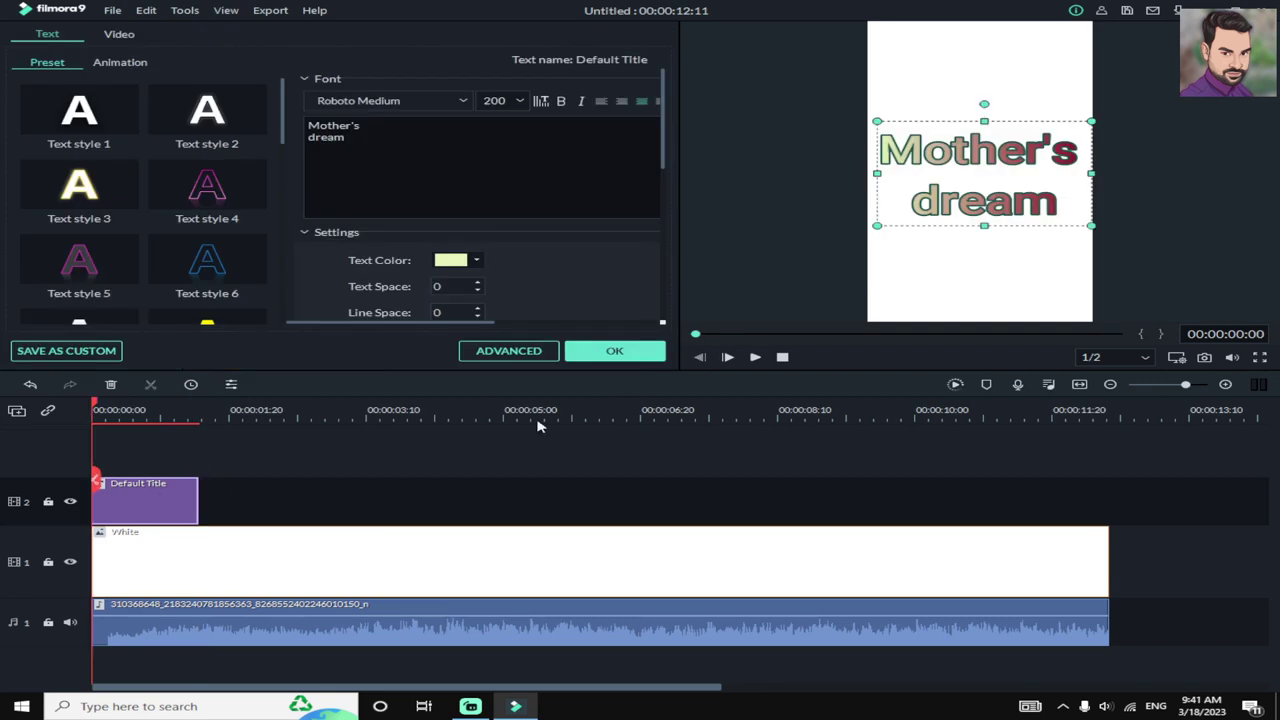
{"action": "left_click", "coordinate": [645, 355]}
Step: Insert the engineer photo from the project media right after the title and trim it to end just before 00:00:03:10
{"action": "left_click", "coordinate": [200, 414]}
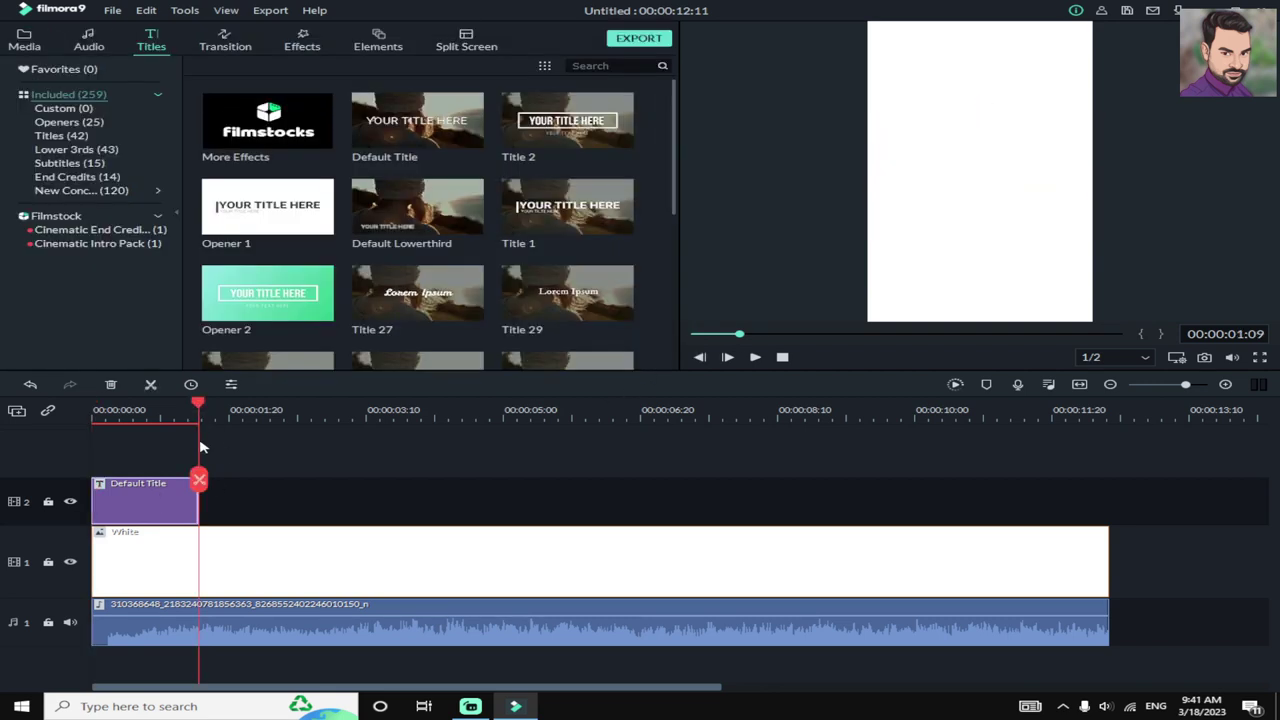
{"action": "left_click", "coordinate": [24, 42]}
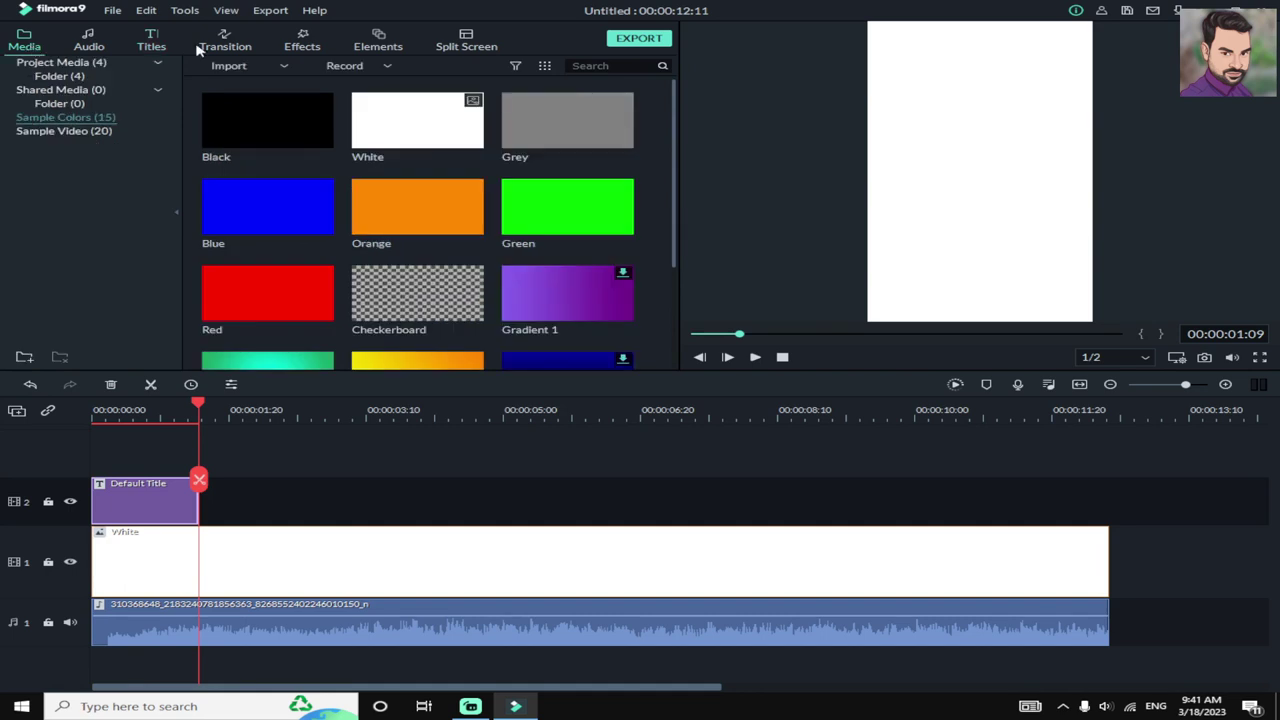
{"action": "left_click", "coordinate": [60, 62]}
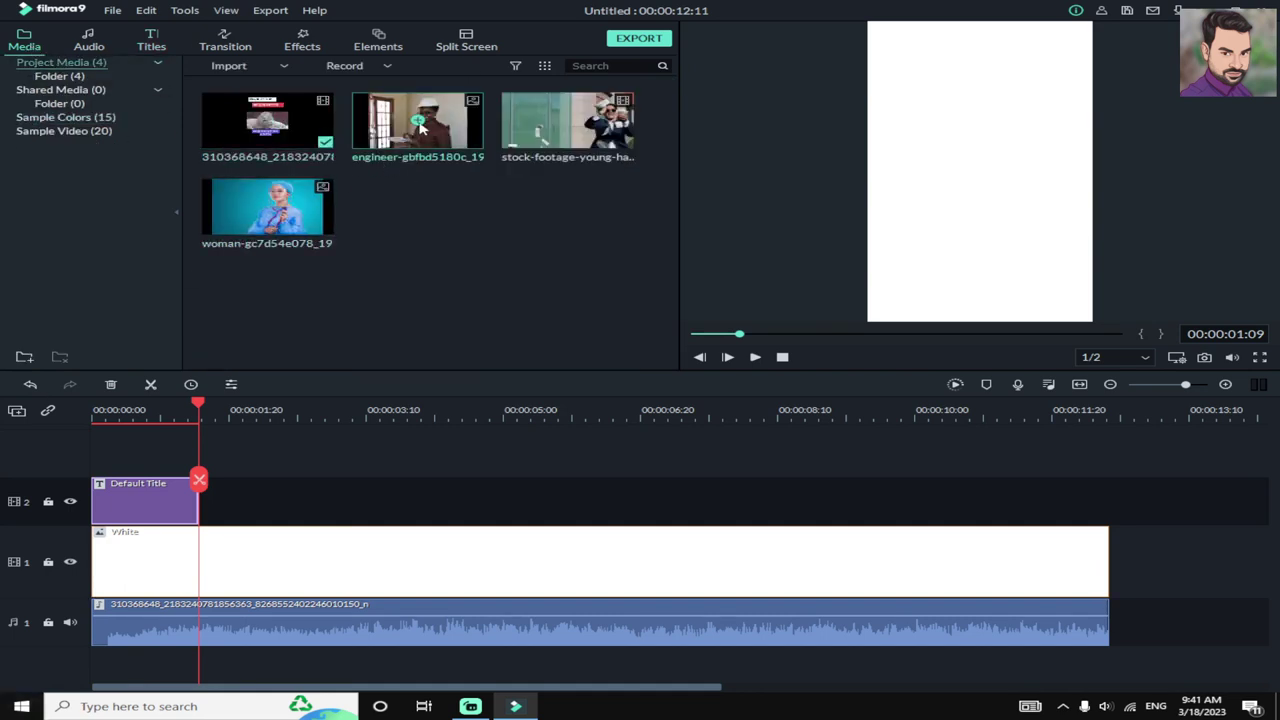
{"action": "left_click", "coordinate": [418, 121]}
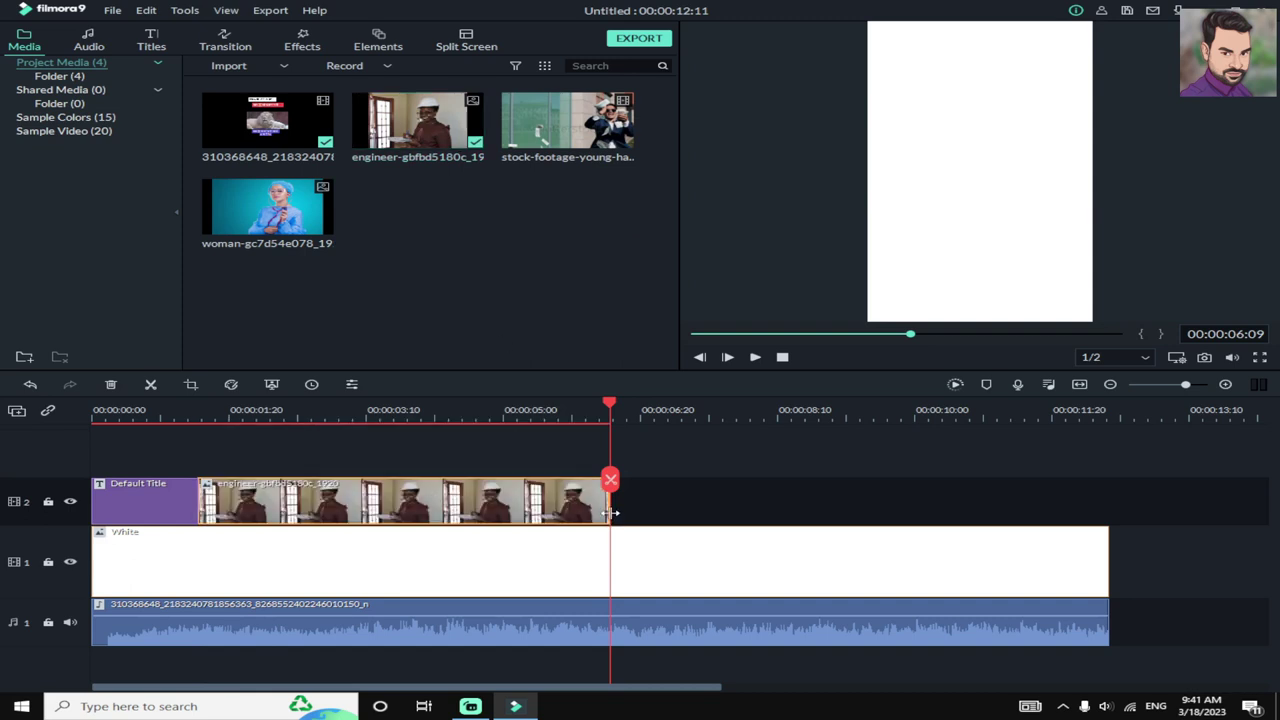
{"action": "left_click_drag", "start_coordinate": [614, 520], "coordinate": [358, 512]}
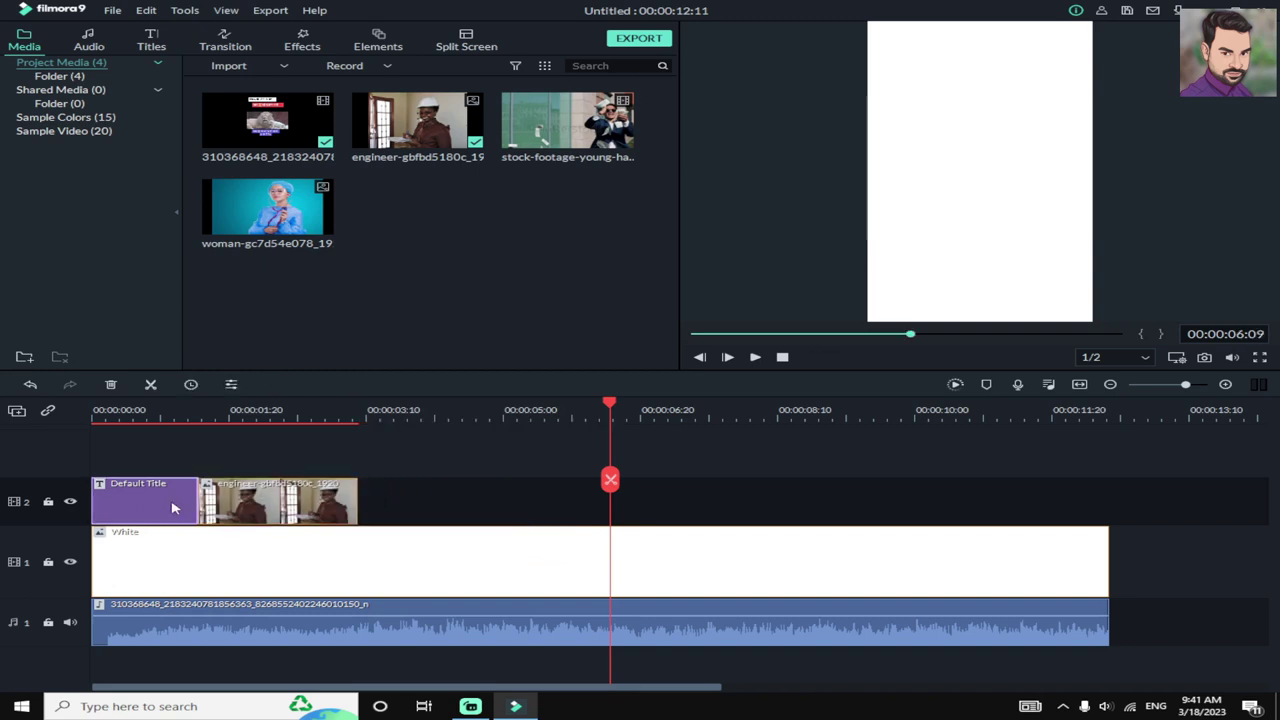
Step: Shorten the title clip to slightly under one second and return the playhead to the start
{"action": "left_click_drag", "start_coordinate": [198, 505], "coordinate": [163, 505]}
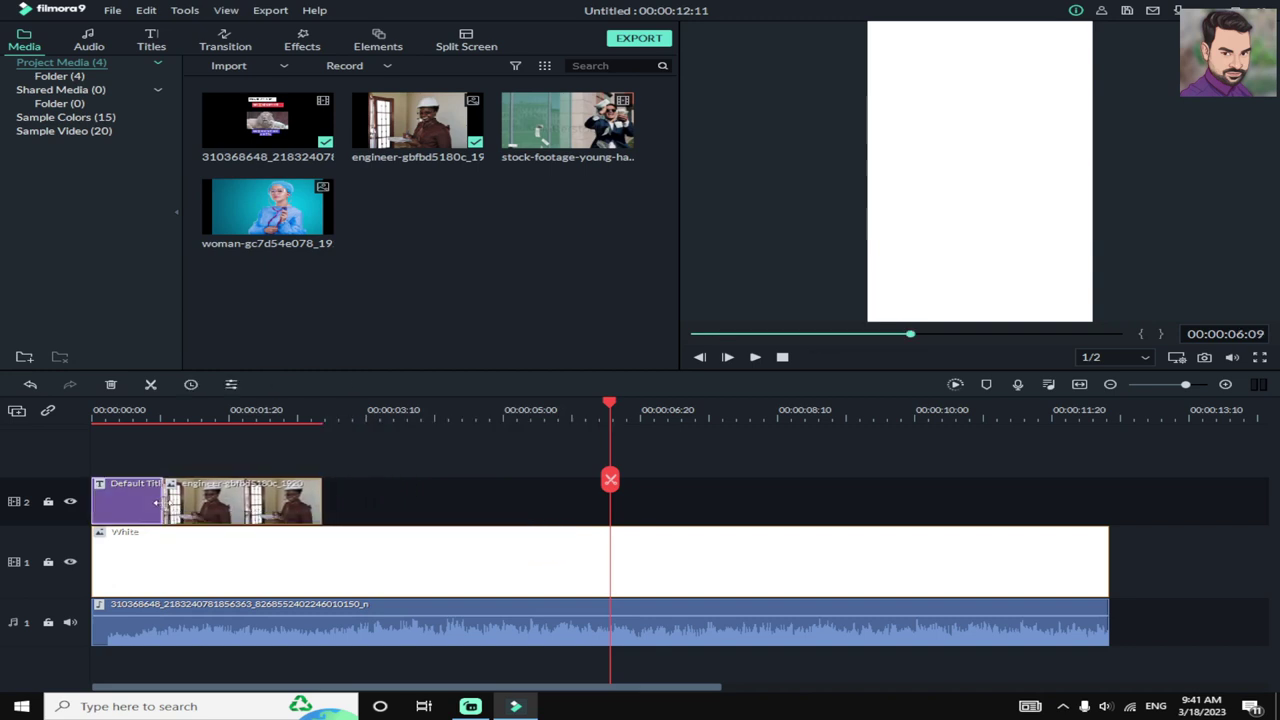
{"action": "left_click", "coordinate": [278, 508]}
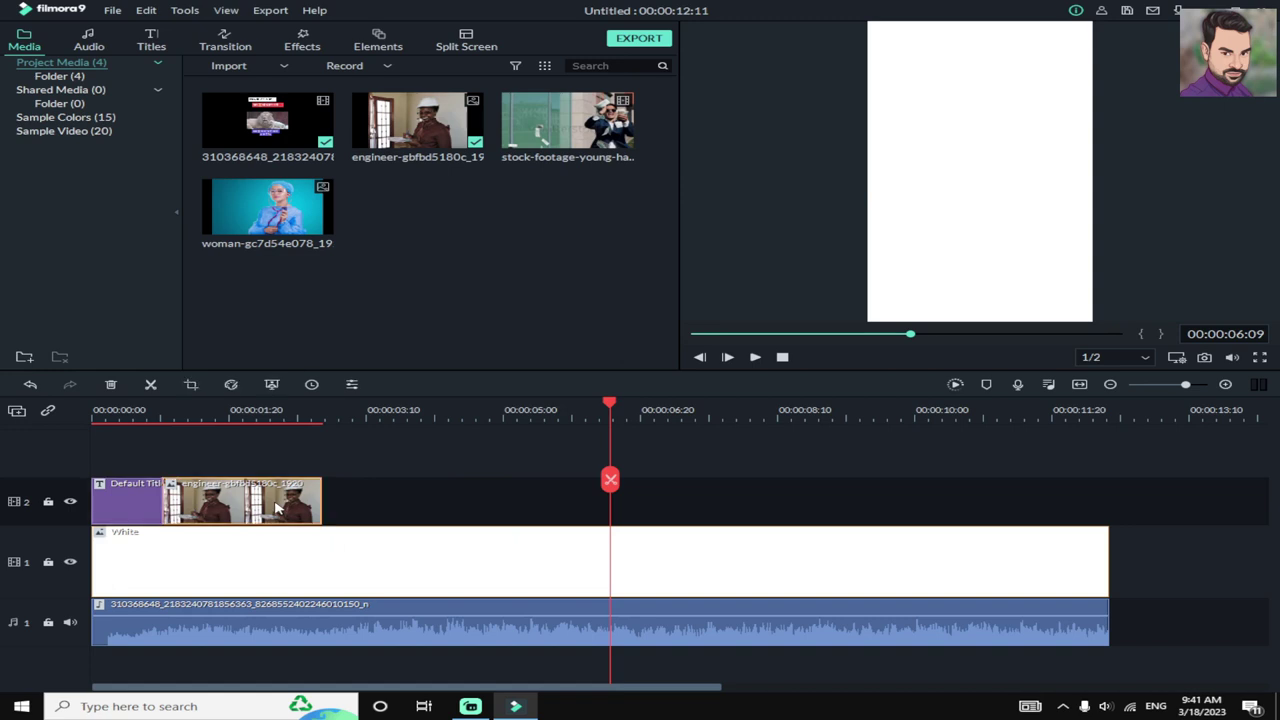
{"action": "left_click", "coordinate": [129, 464]}
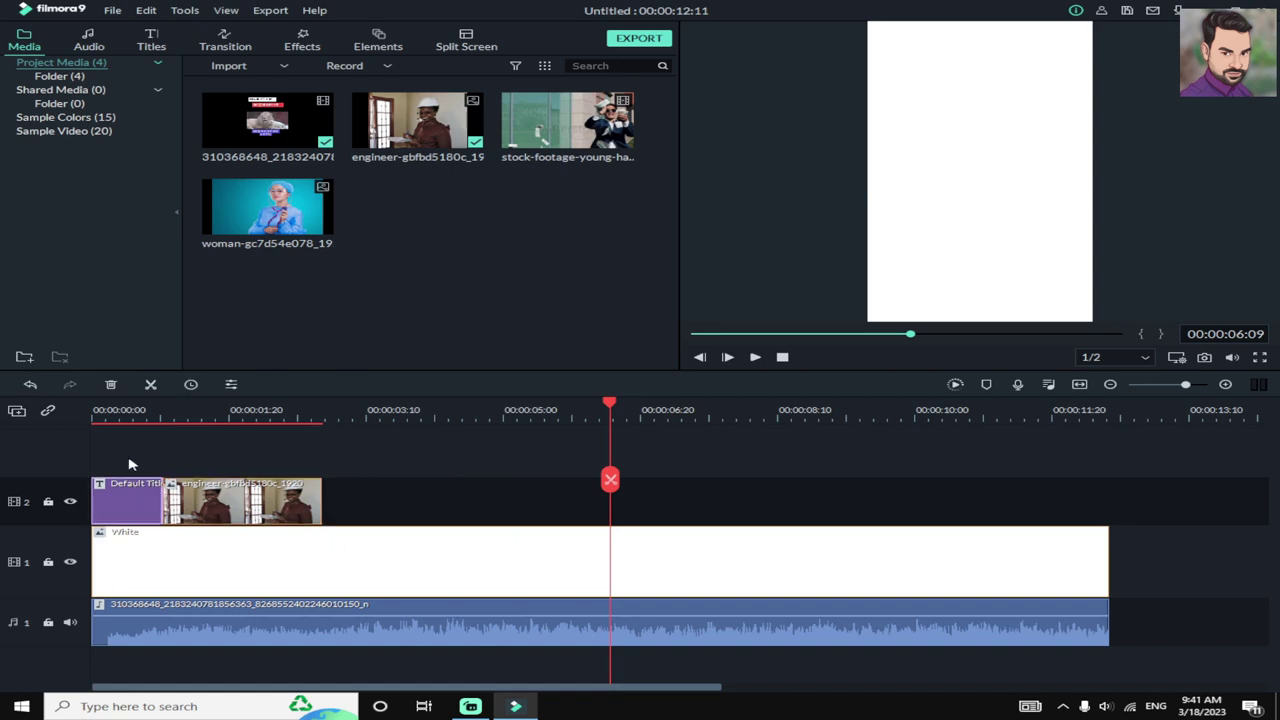
{"action": "left_click", "coordinate": [697, 336]}
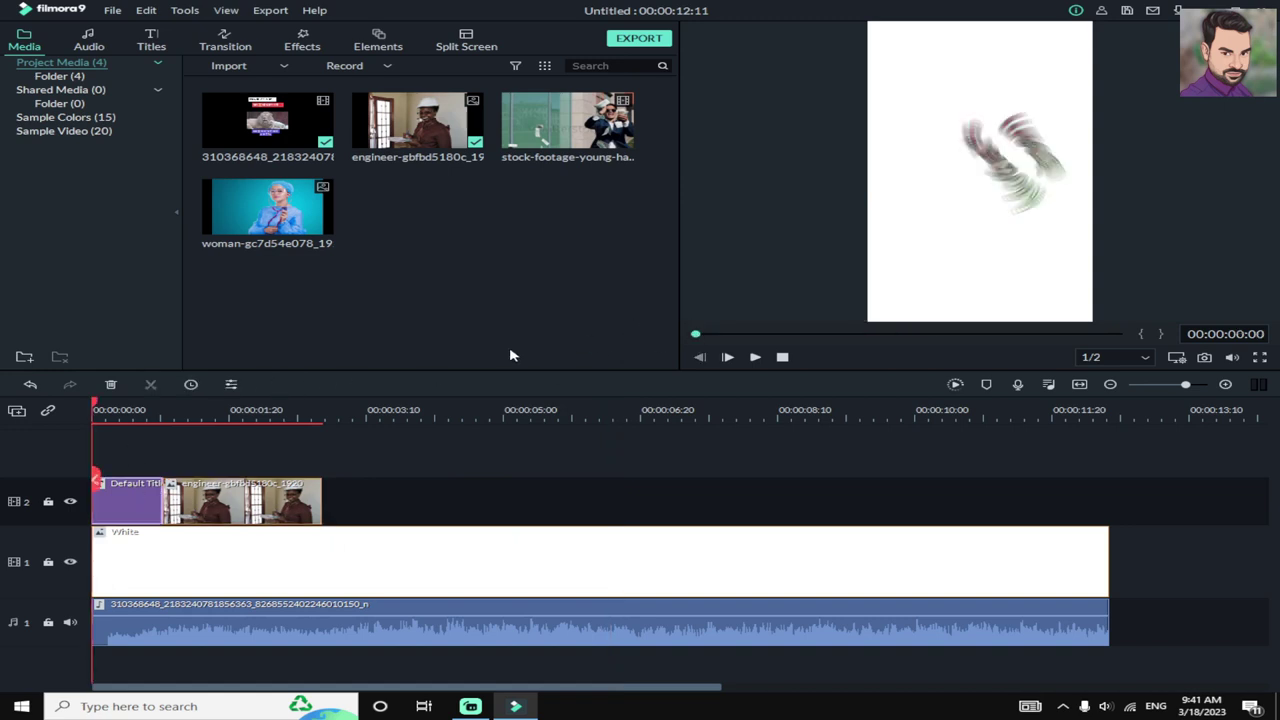
Step: Mute the audio track and play the opening title through into the engineer photo
{"action": "left_click", "coordinate": [70, 623]}
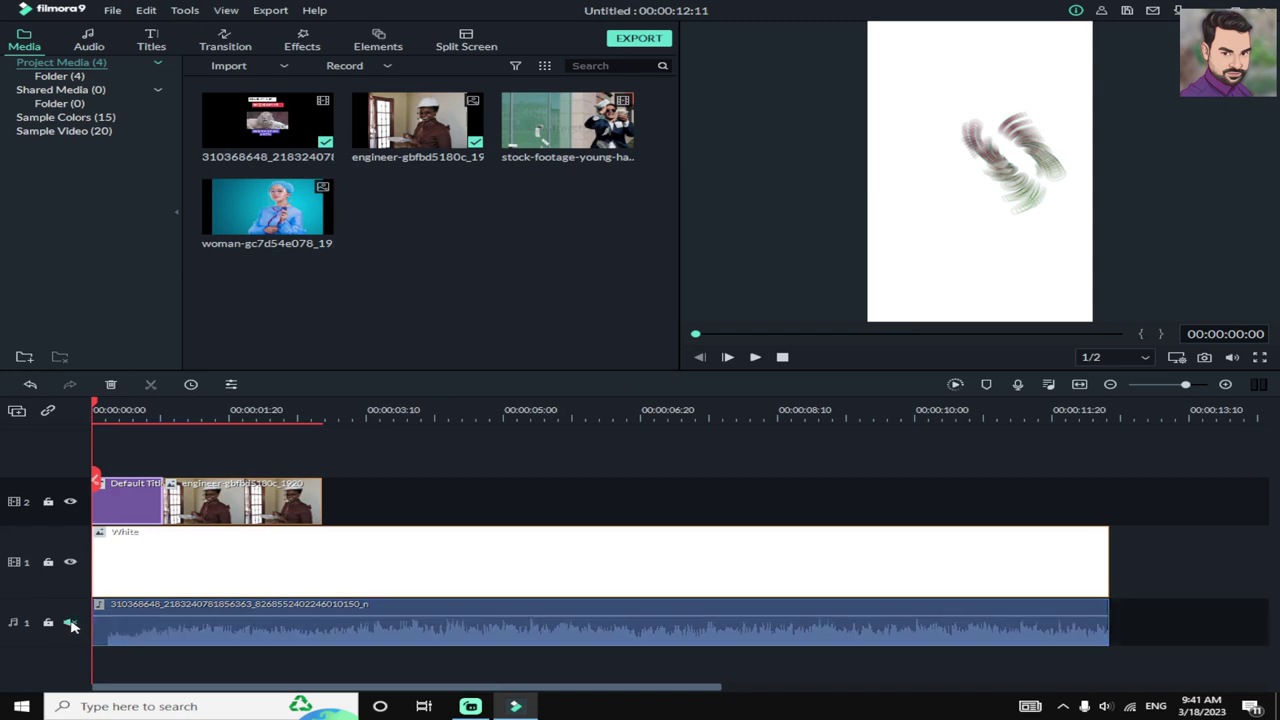
{"action": "left_click", "coordinate": [756, 358]}
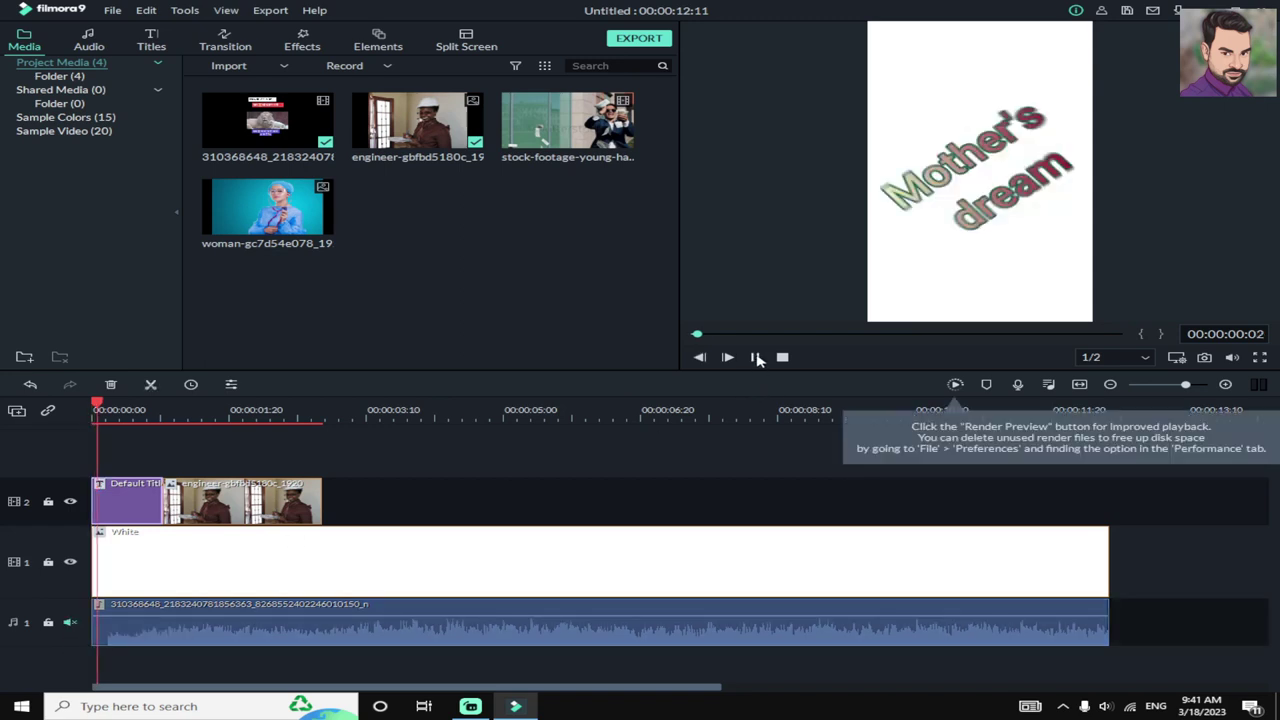
{"action": "left_click", "coordinate": [756, 358]}
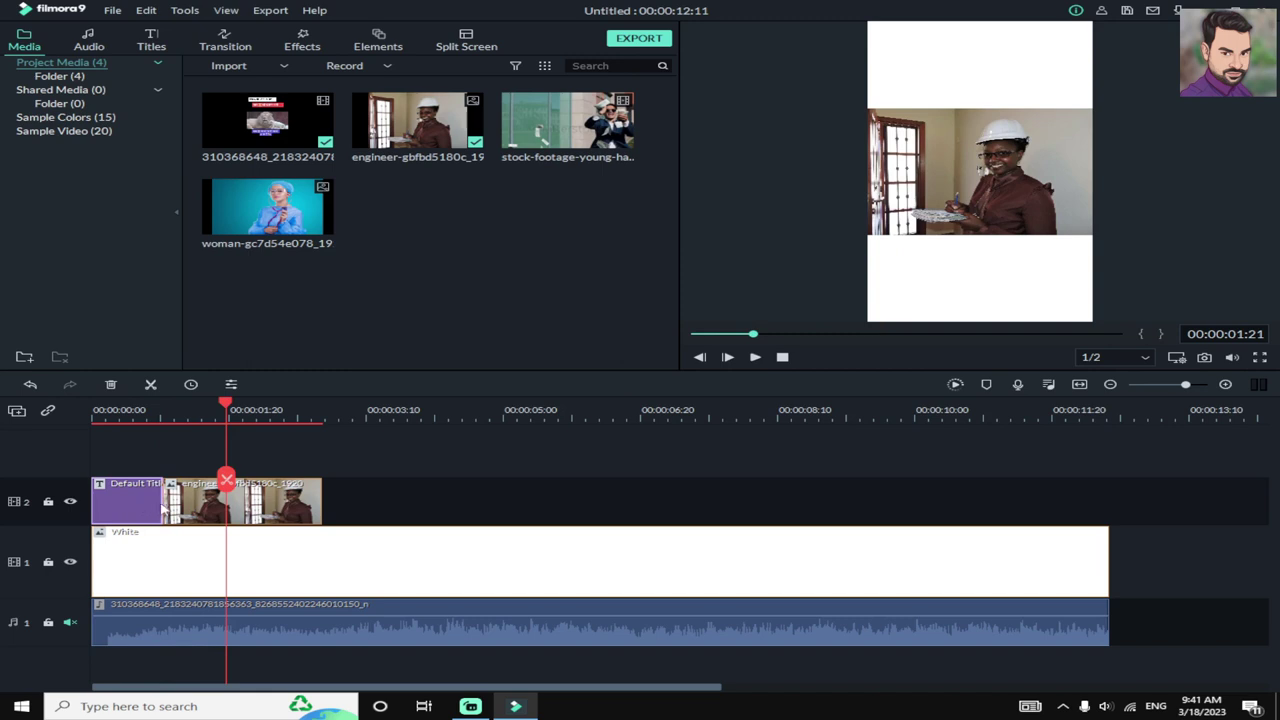
Step: Extend the opening title clip to 00:00:01:21 and preview the sequence from the start
{"action": "left_click_drag", "start_coordinate": [160, 503], "coordinate": [226, 500]}
{"action": "left_click", "coordinate": [700, 357]}
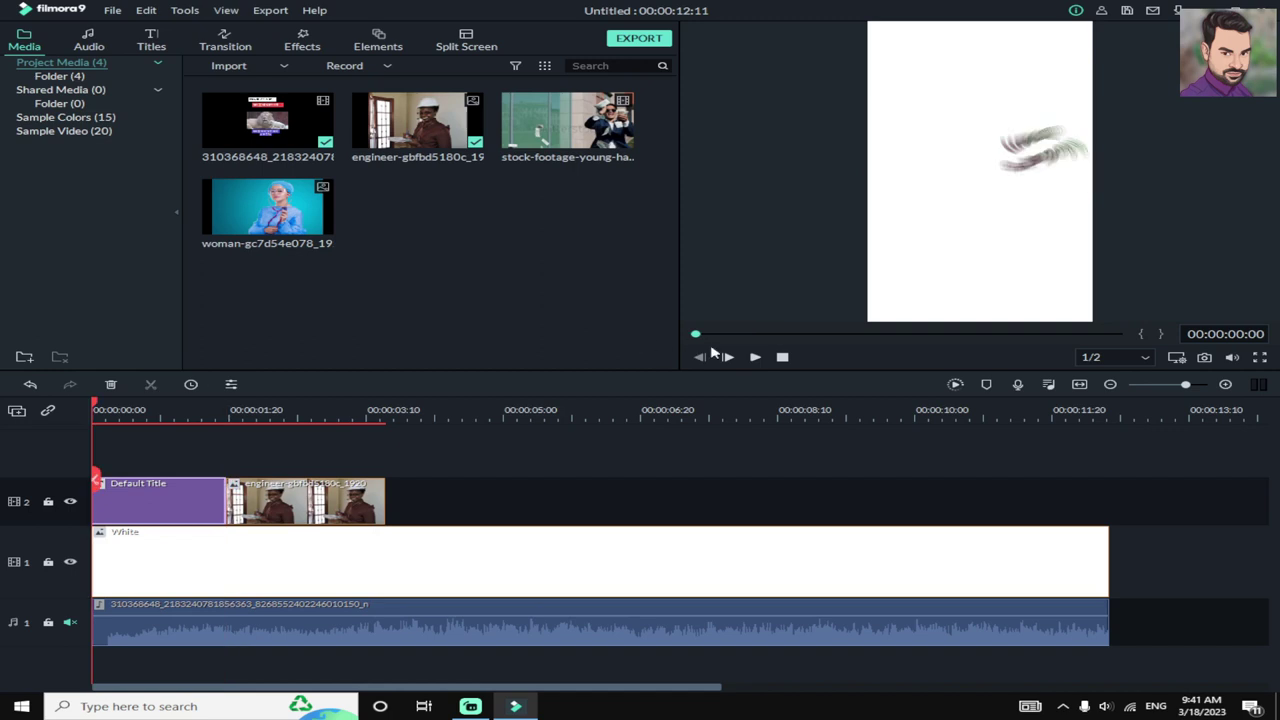
{"action": "left_click", "coordinate": [756, 358]}
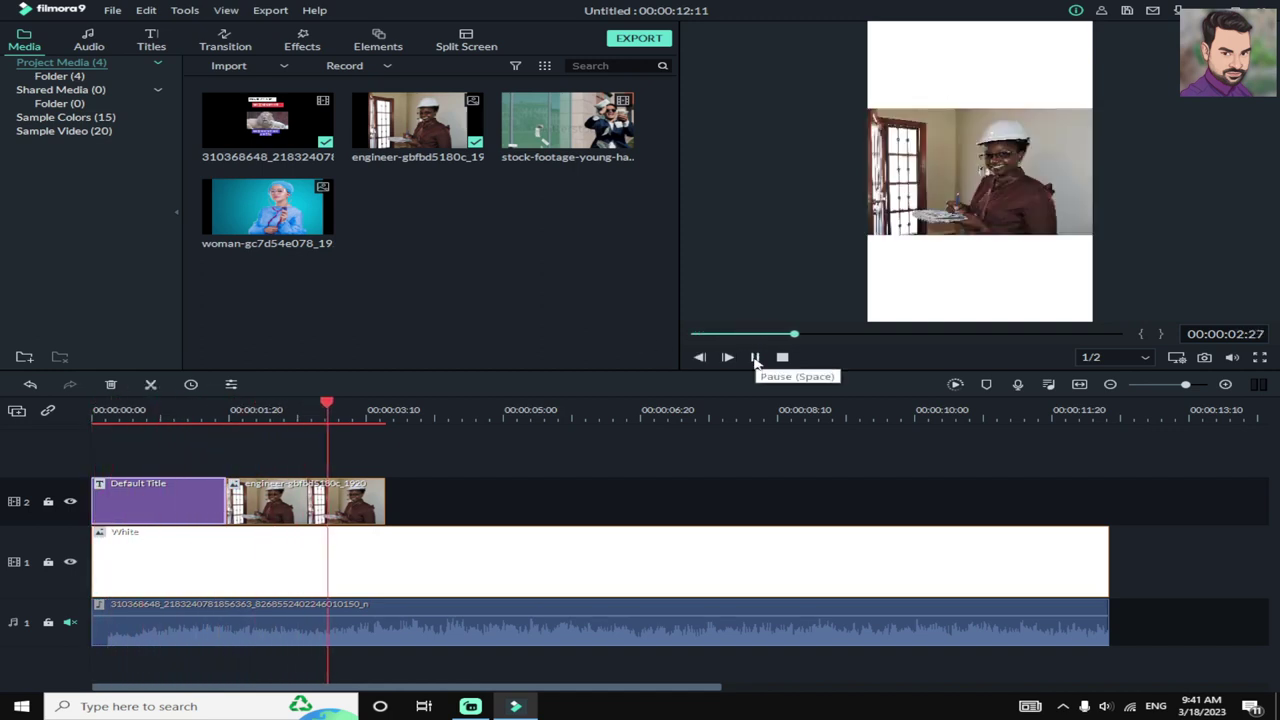
{"action": "left_click", "coordinate": [756, 358]}
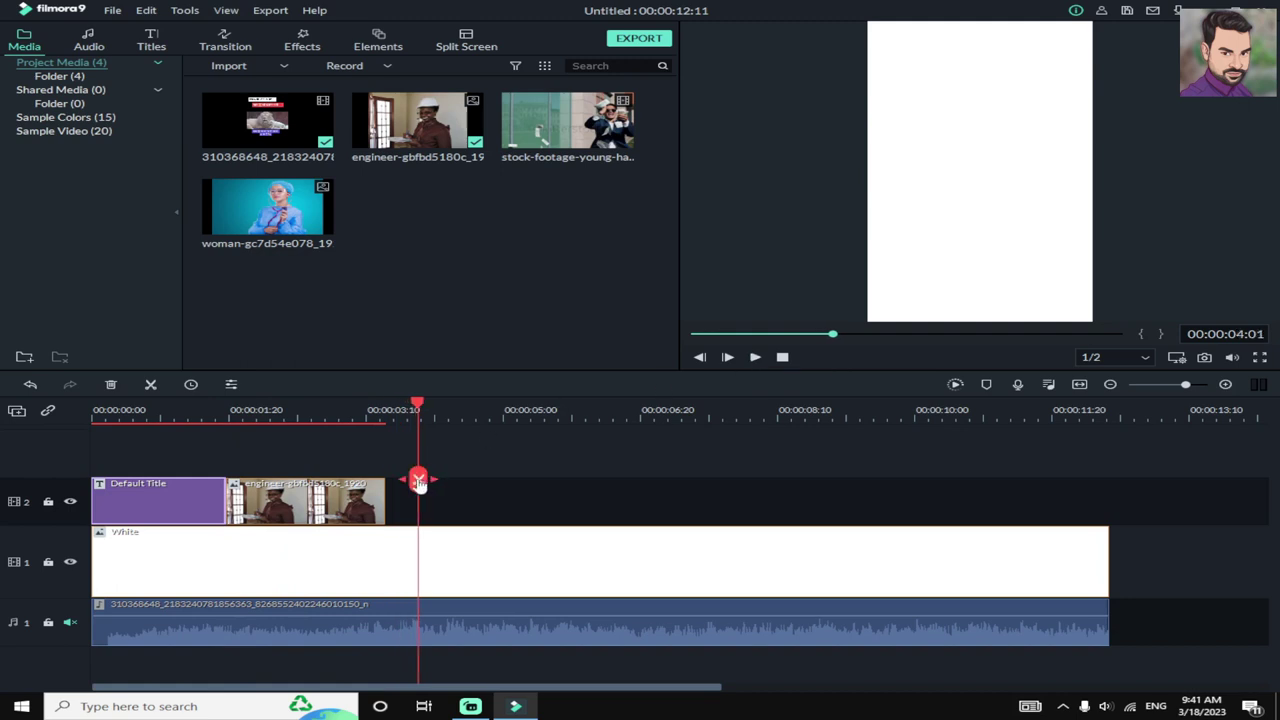
Step: Paste a copy of the opening title clip directly after the engineer photo at 00:00:03:17
{"action": "left_click_drag", "start_coordinate": [417, 478], "coordinate": [385, 453]}
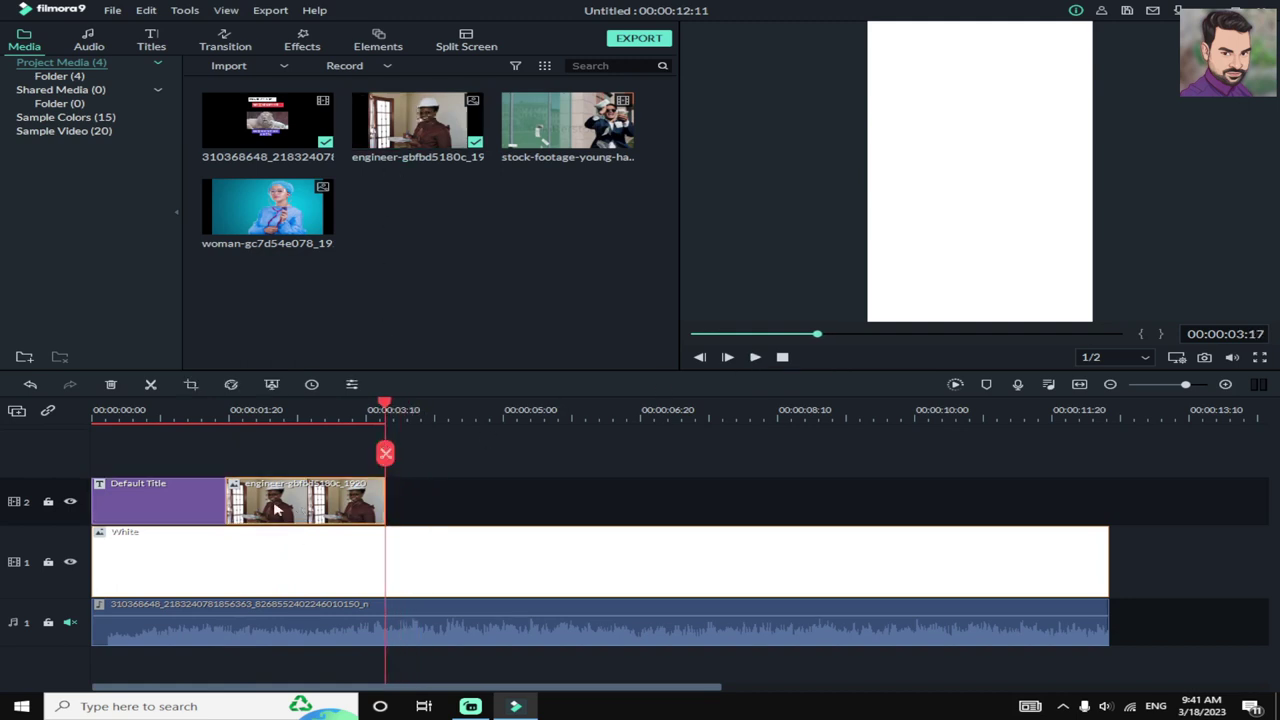
{"action": "right_click", "coordinate": [172, 508]}
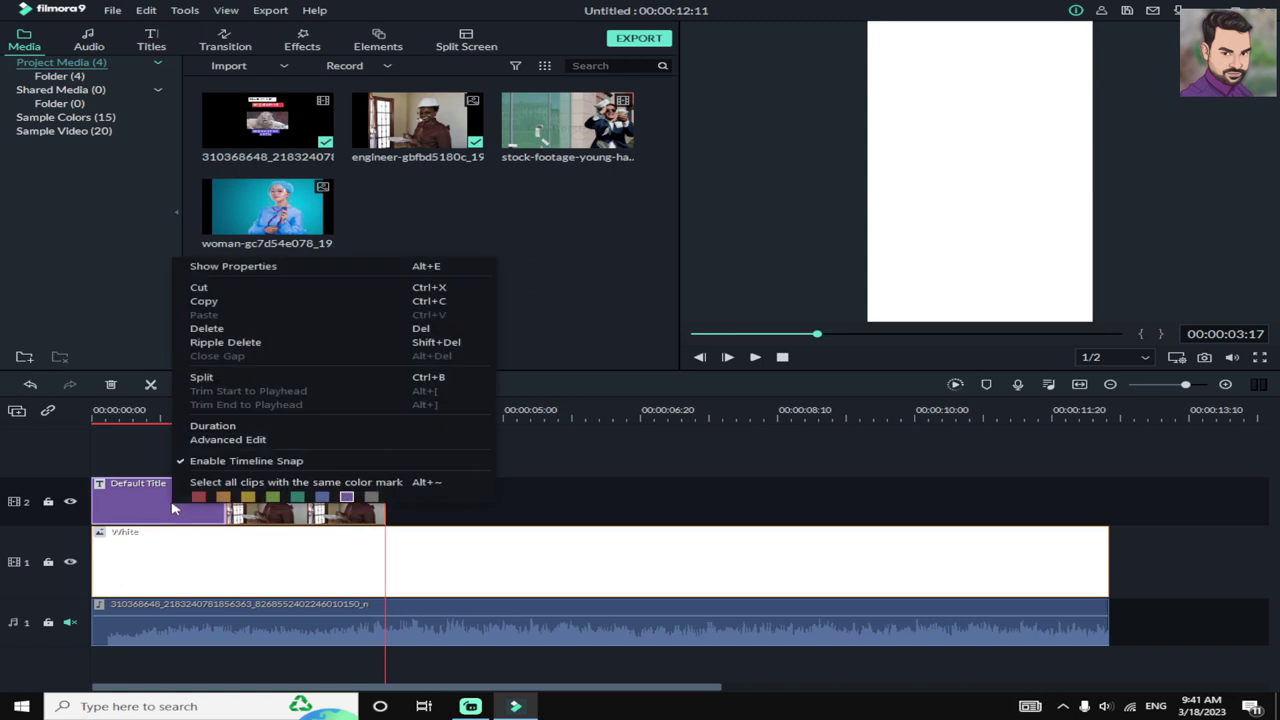
{"action": "left_click", "coordinate": [238, 304]}
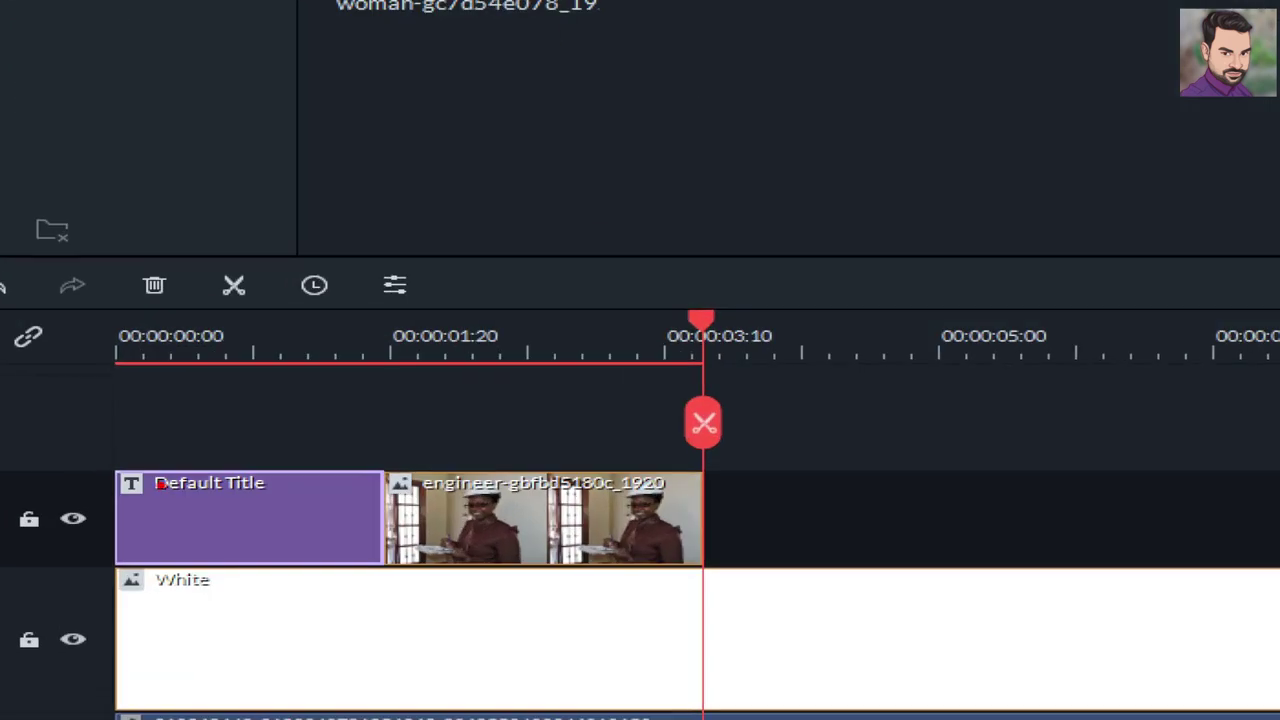
{"action": "mouse_move", "coordinate": [248, 498]}
{"action": "left_mouse_down"}
{"action": "mouse_move", "coordinate": [284, 511]}
{"action": "mouse_move", "coordinate": [708, 390]}
{"action": "left_mouse_up"}
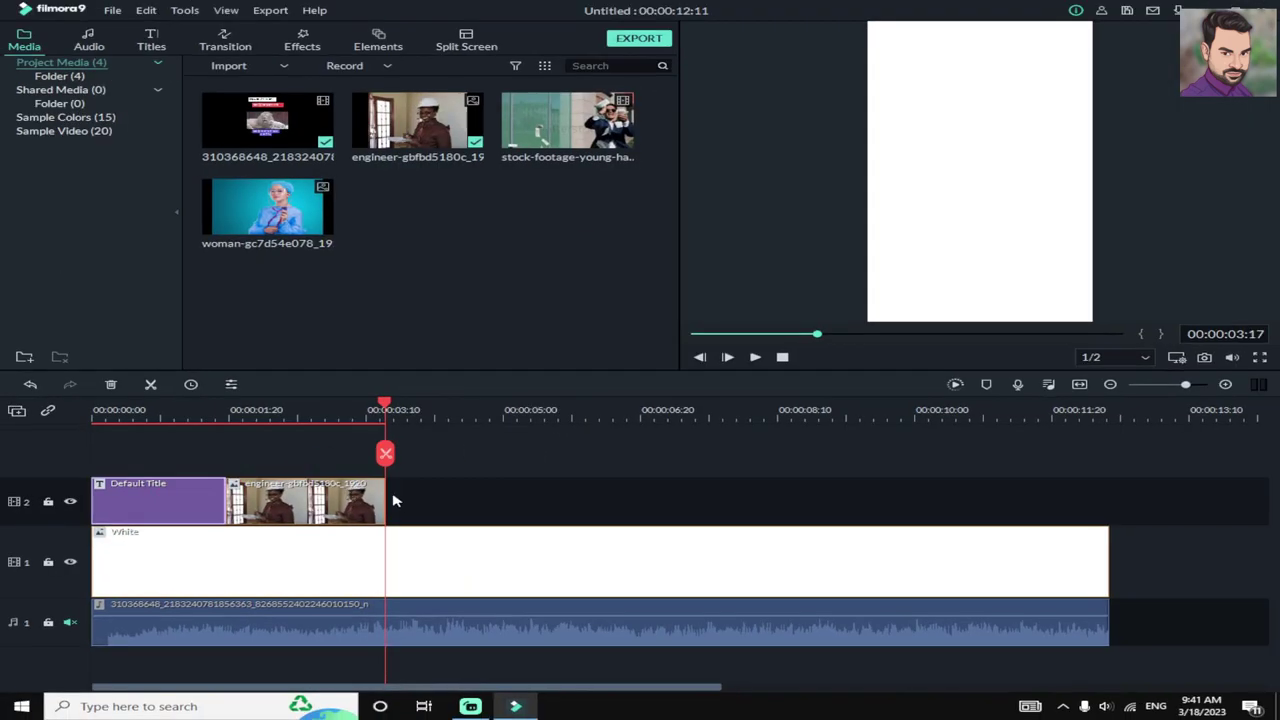
{"action": "key", "text": "ctrl+v"}
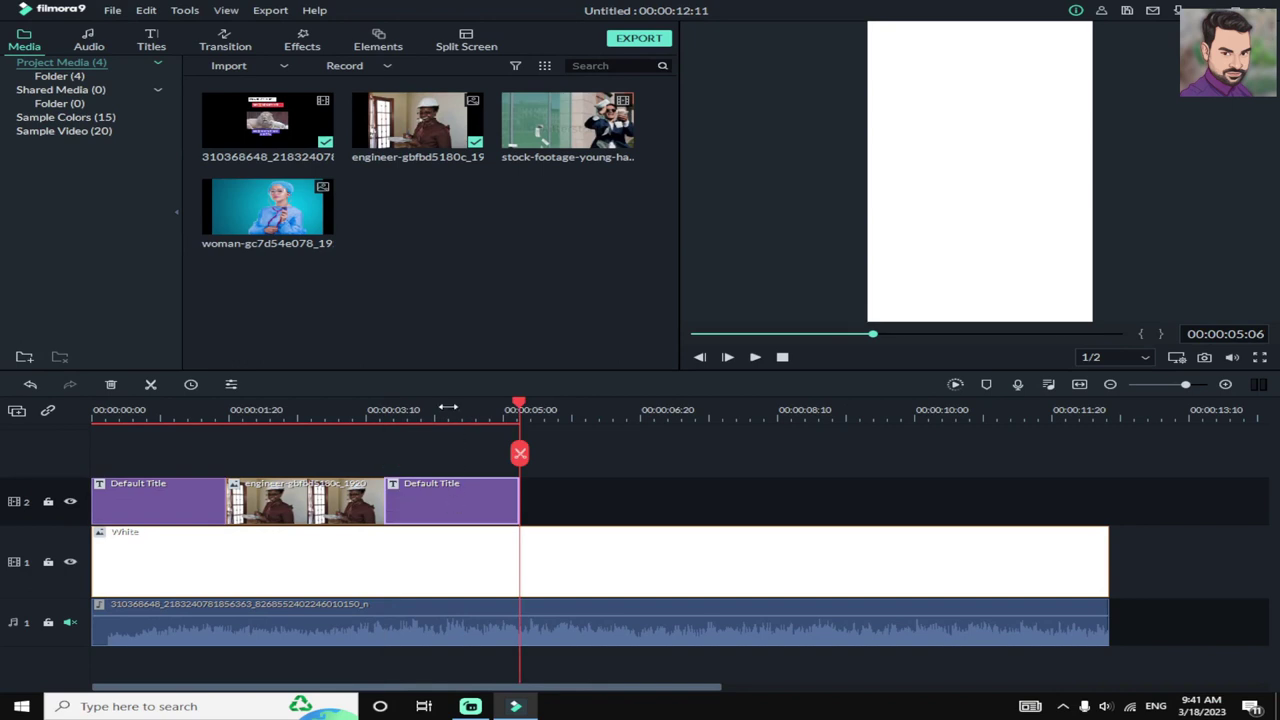
Step: Change the copied title's text to "Father's dream" and accept the edit
{"action": "left_click", "coordinate": [446, 408]}
{"action": "double_click", "coordinate": [427, 508]}
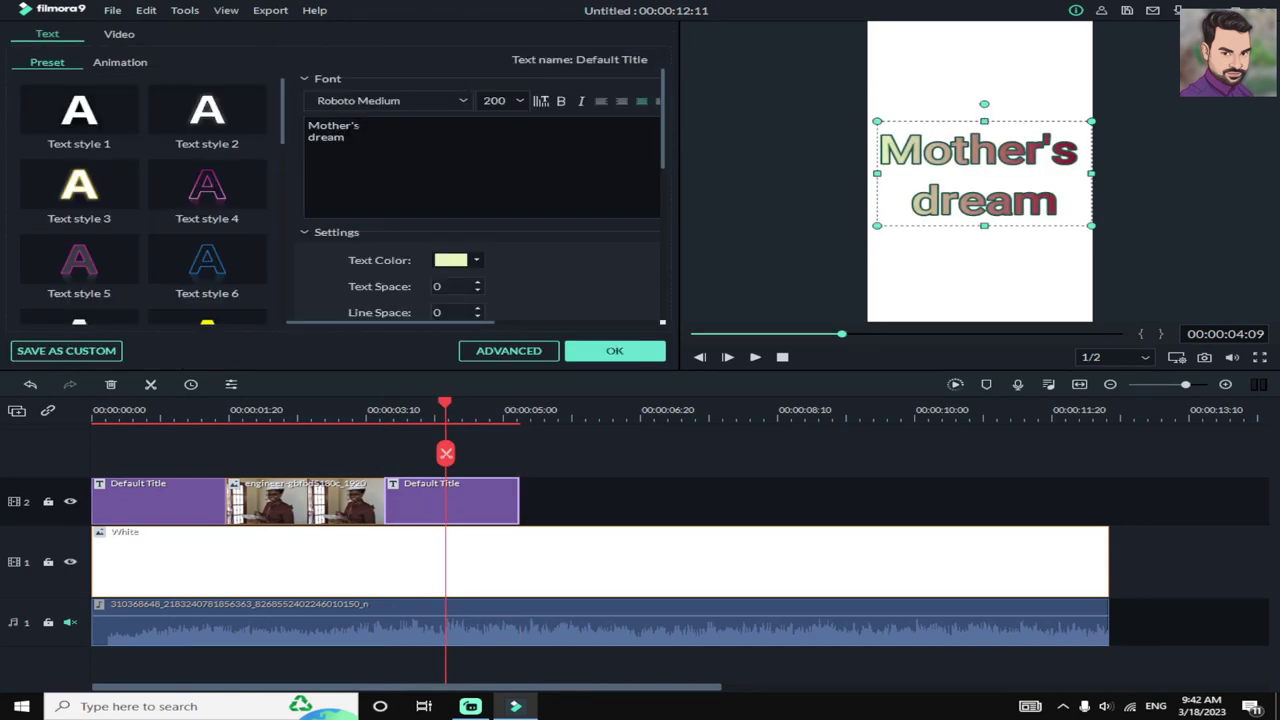
{"action": "left_click_drag", "start_coordinate": [355, 126], "coordinate": [306, 126]}
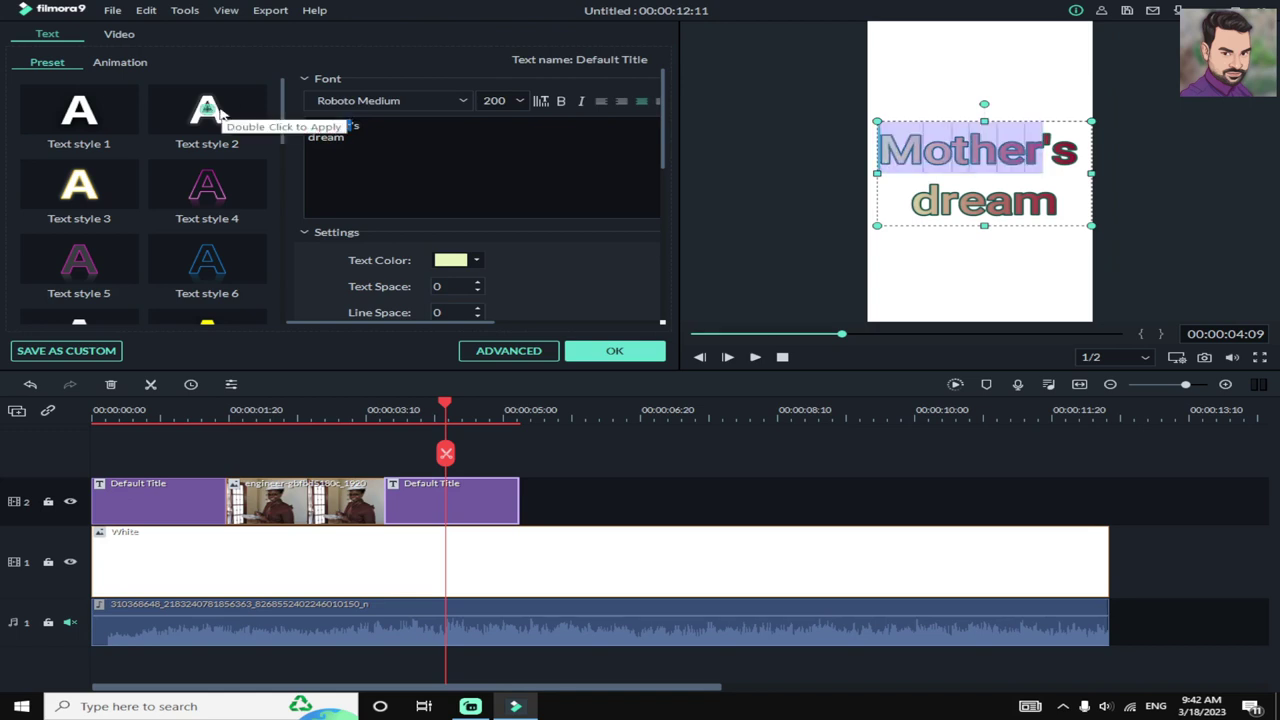
{"action": "type", "text": "Fat"}
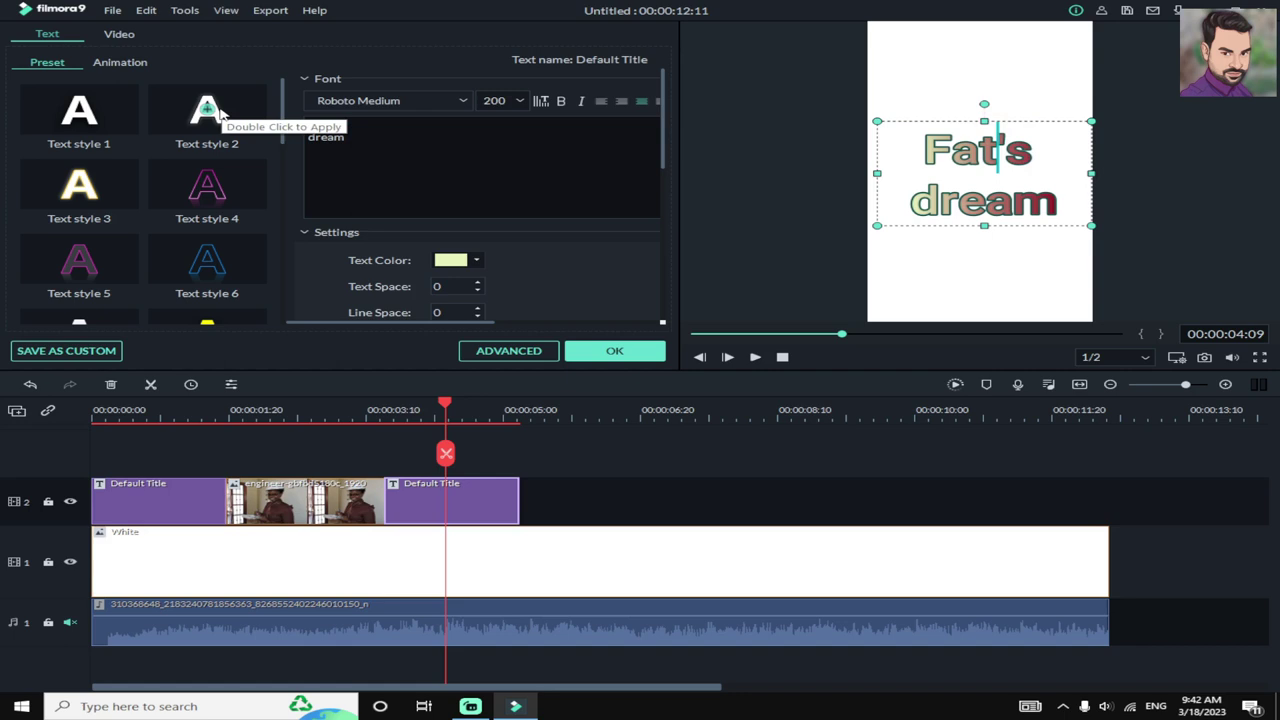
{"action": "type", "text": "her"}
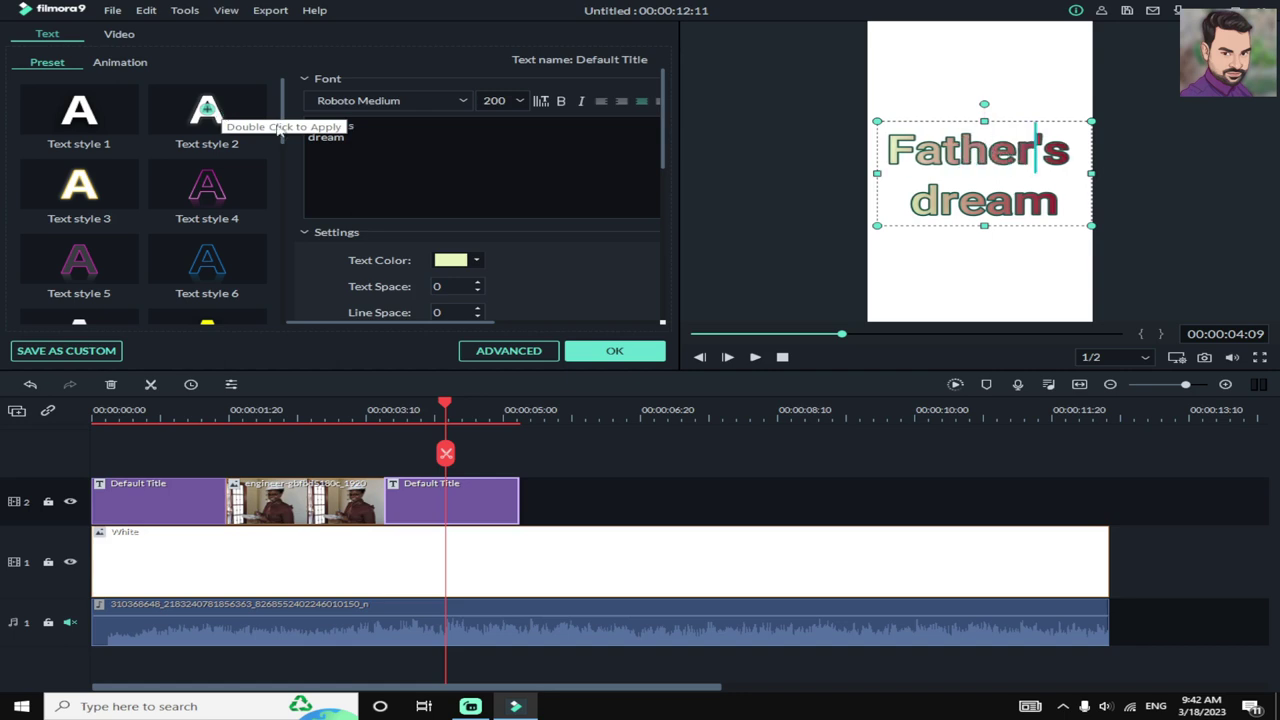
{"action": "left_click", "coordinate": [603, 354]}
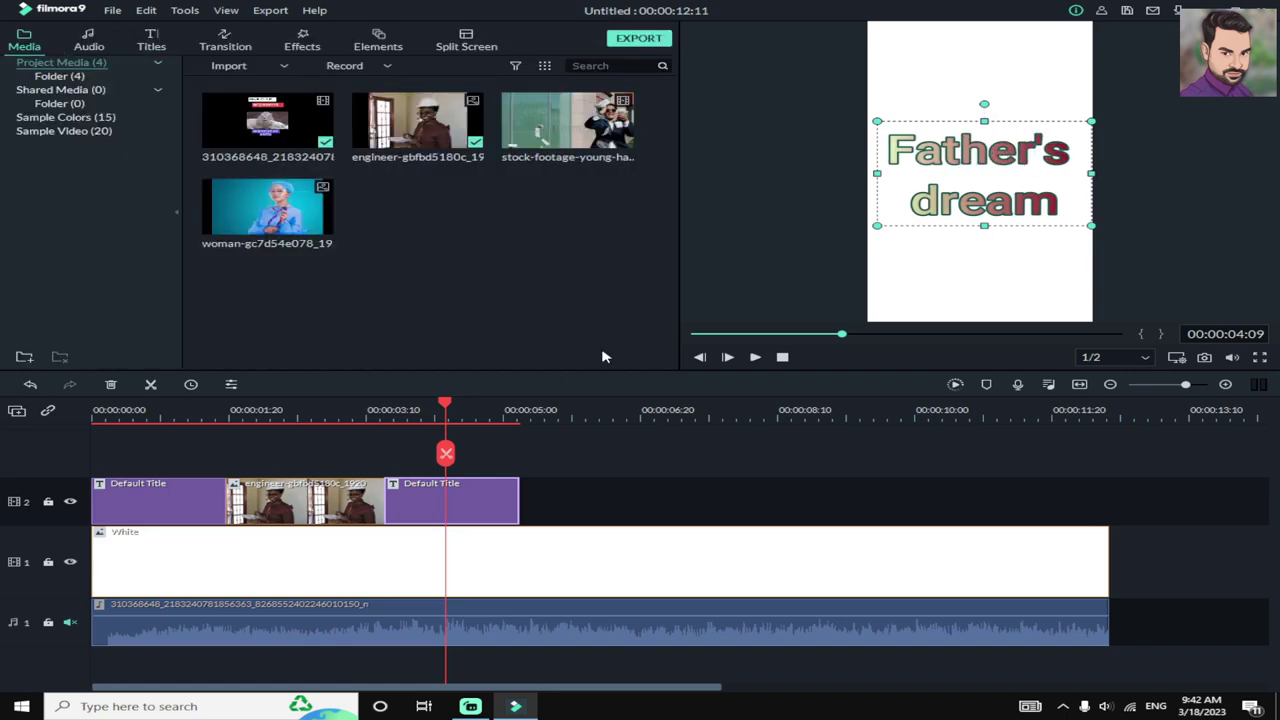
Step: Insert the woman photo from the project media after the second title at 00:00:05:06 and trim it to about two seconds
{"action": "left_click_drag", "start_coordinate": [445, 453], "coordinate": [518, 451]}
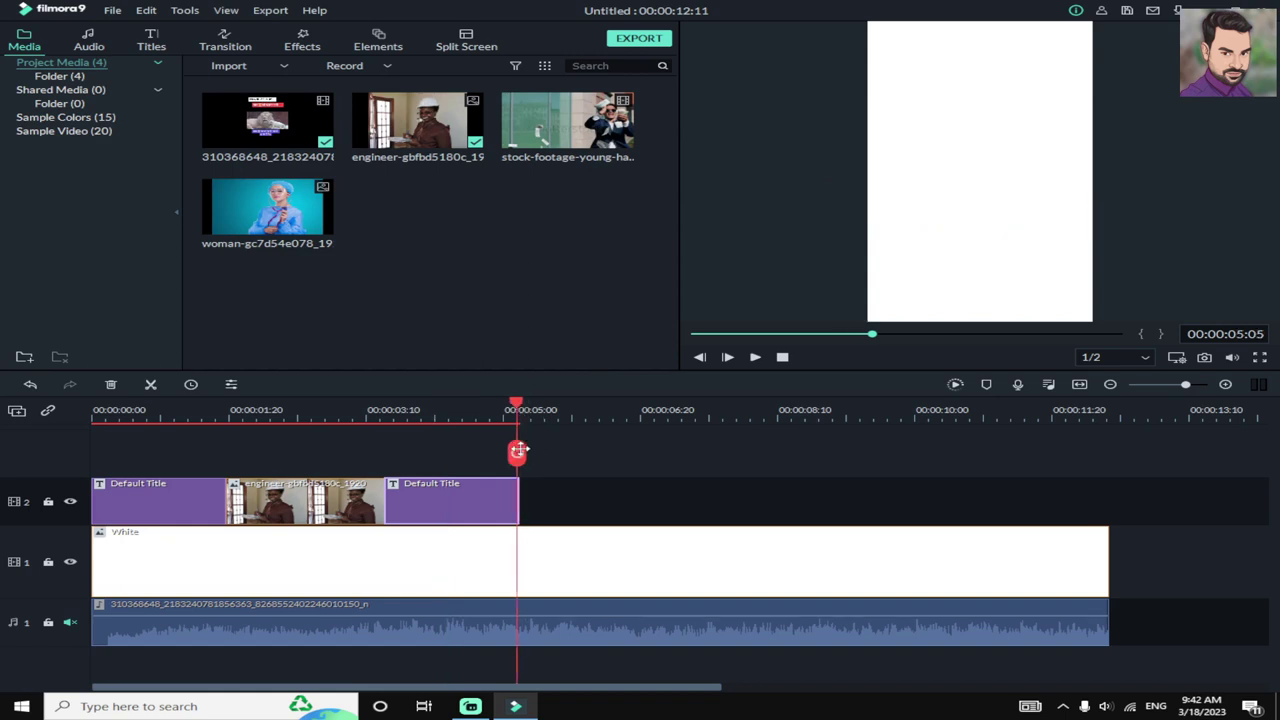
{"action": "left_click_drag", "start_coordinate": [518, 451], "coordinate": [520, 452]}
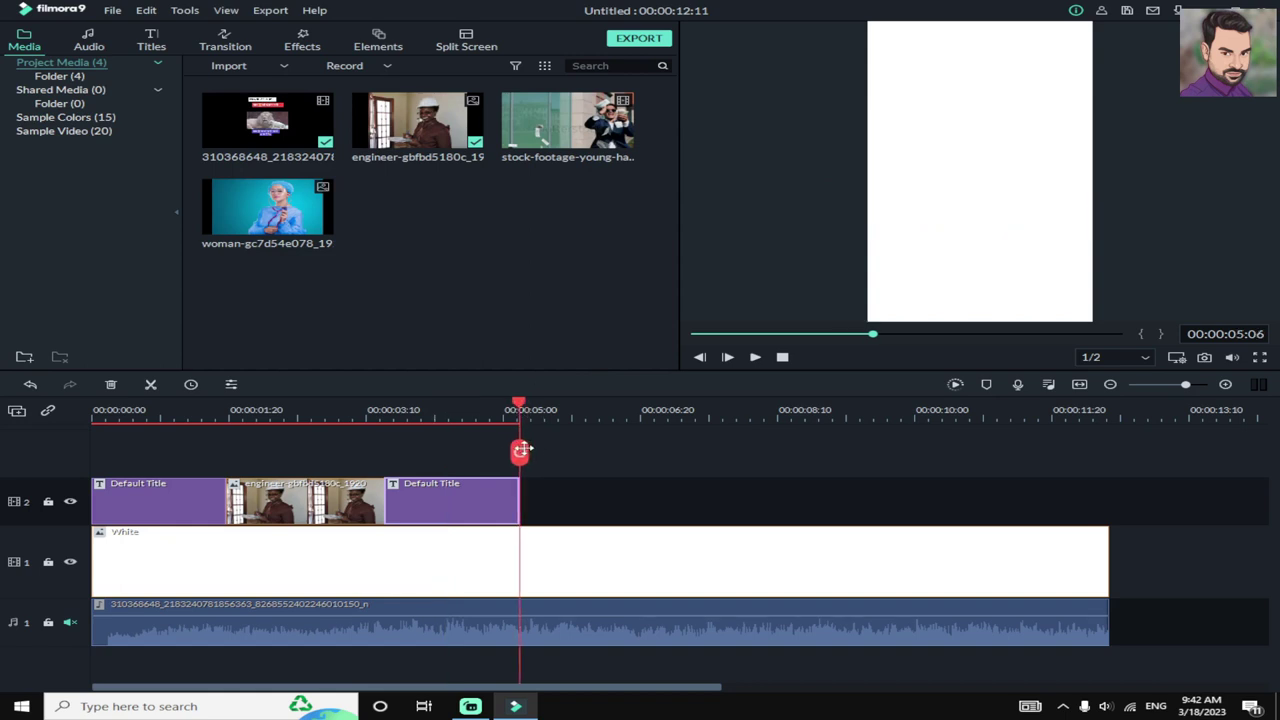
{"action": "left_click", "coordinate": [269, 208]}
{"action": "left_click", "coordinate": [298, 502]}
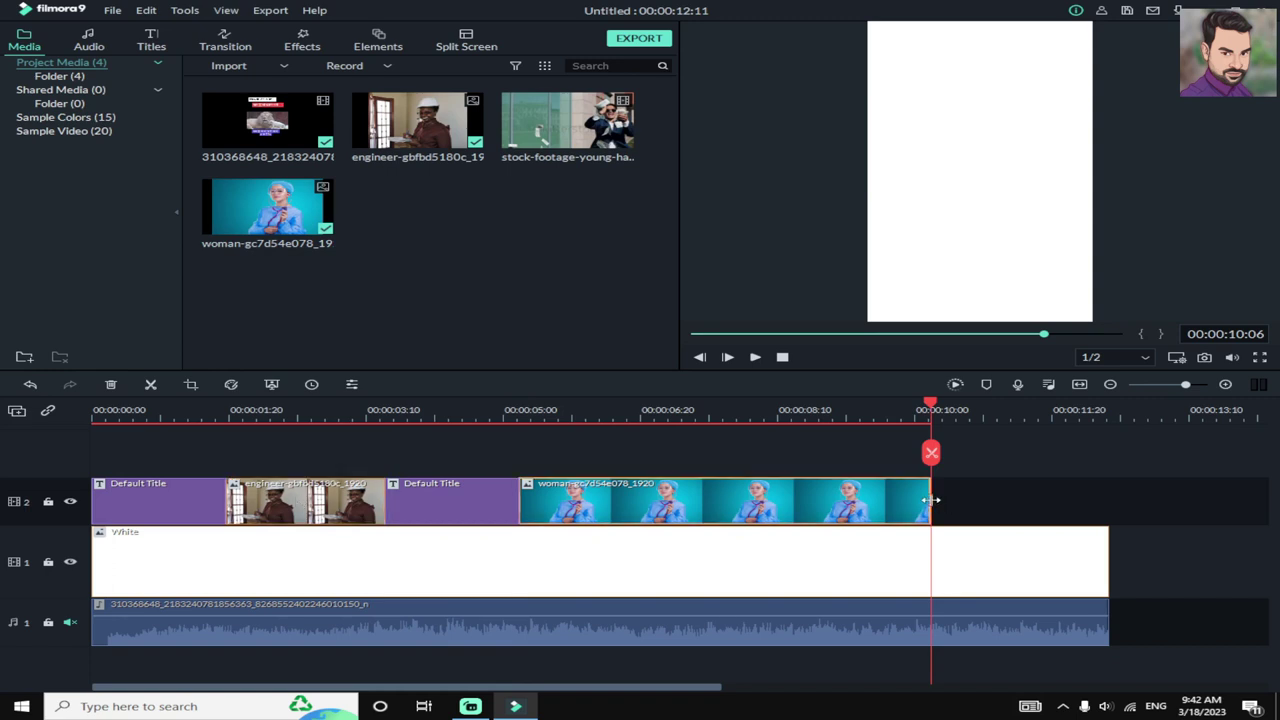
{"action": "left_click_drag", "start_coordinate": [932, 505], "coordinate": [689, 487]}
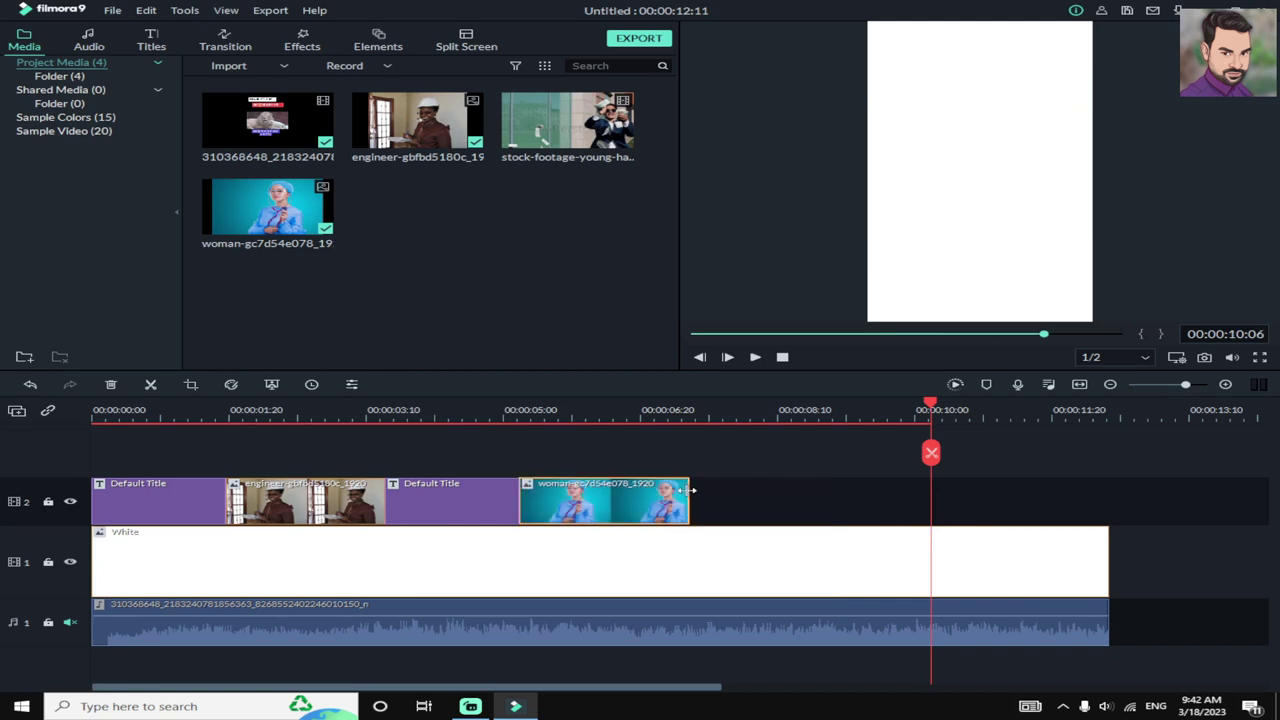
Step: Preview the second title and the woman photo from 00:00:03:17
{"action": "left_click", "coordinate": [385, 410]}
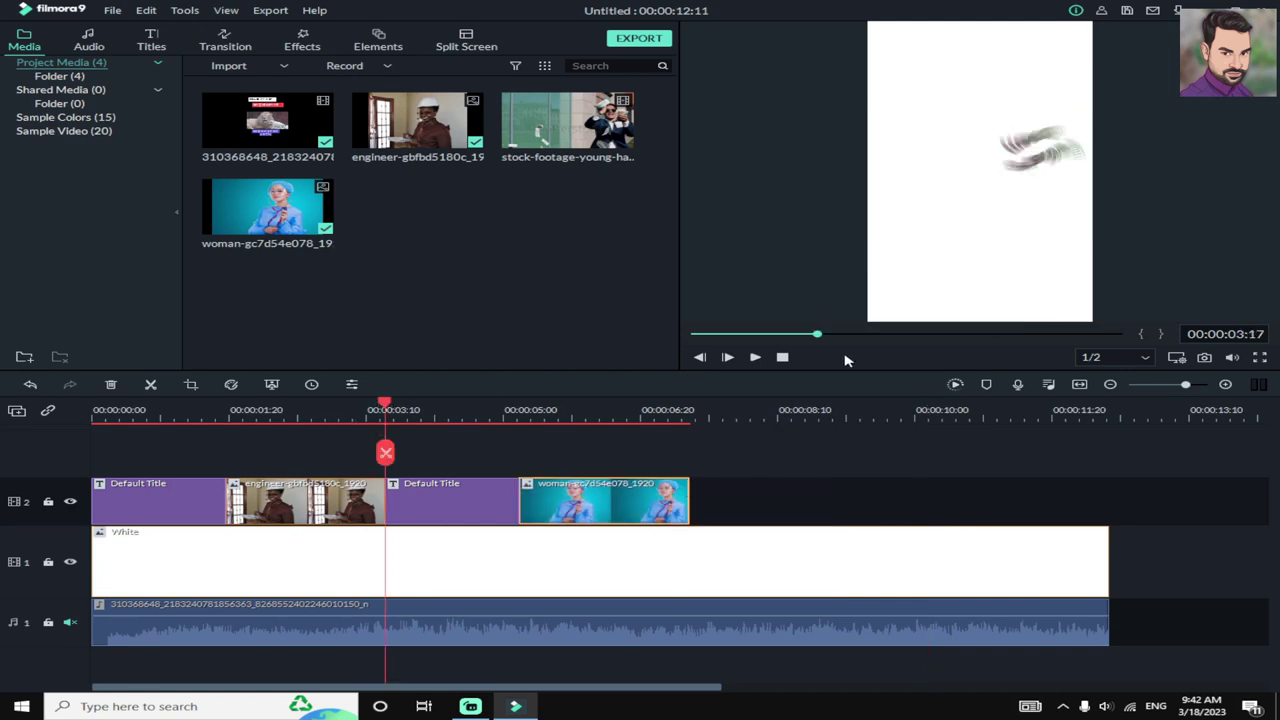
{"action": "left_click", "coordinate": [755, 357]}
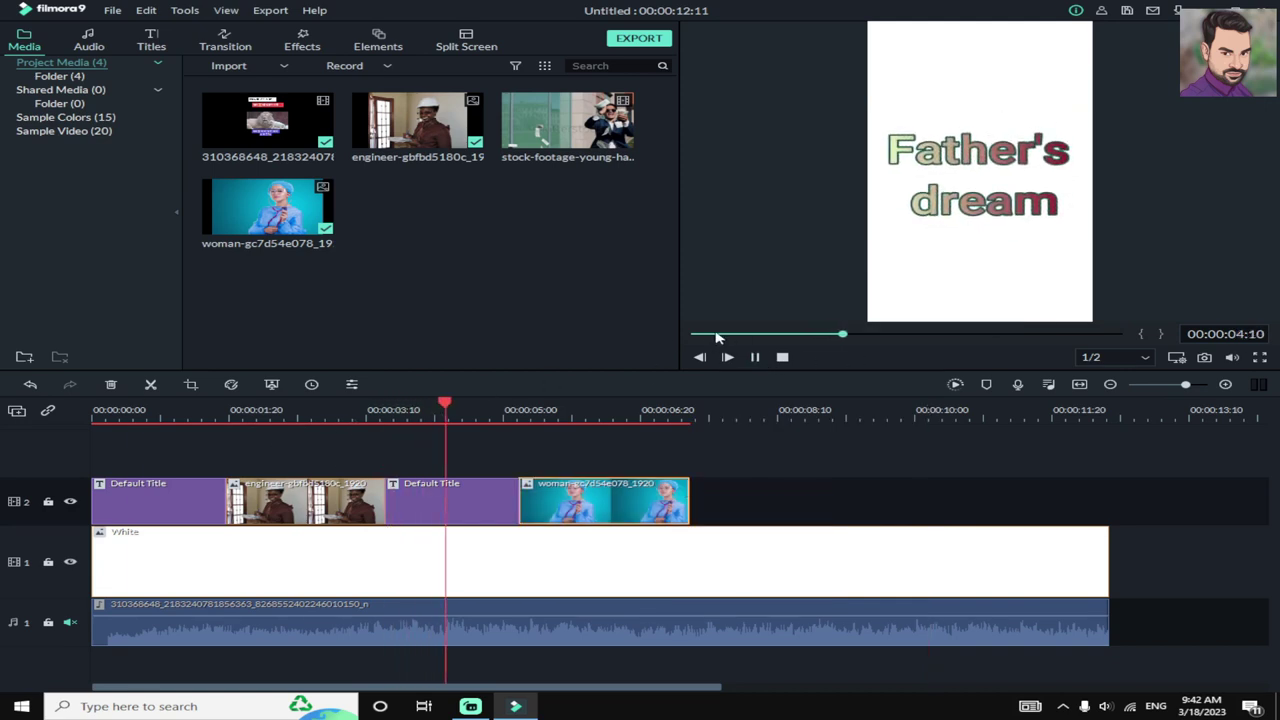
{"action": "left_click", "coordinate": [713, 334]}
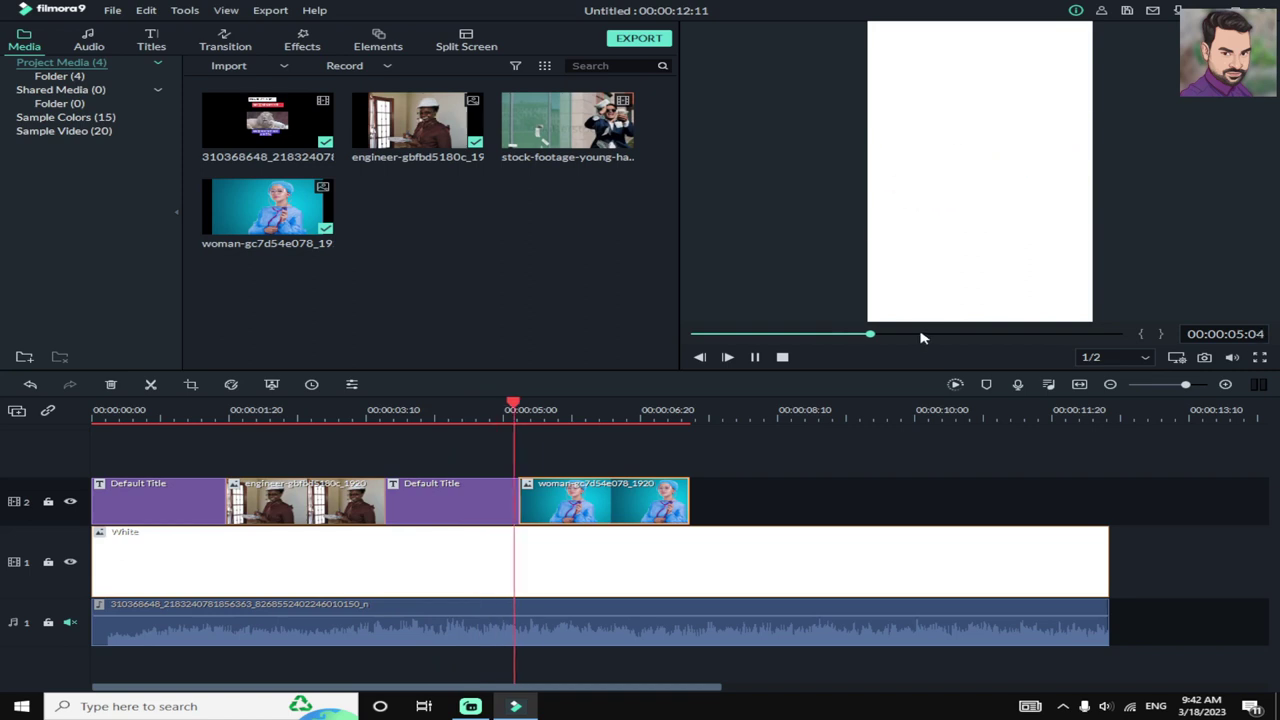
{"action": "left_click", "coordinate": [700, 357]}
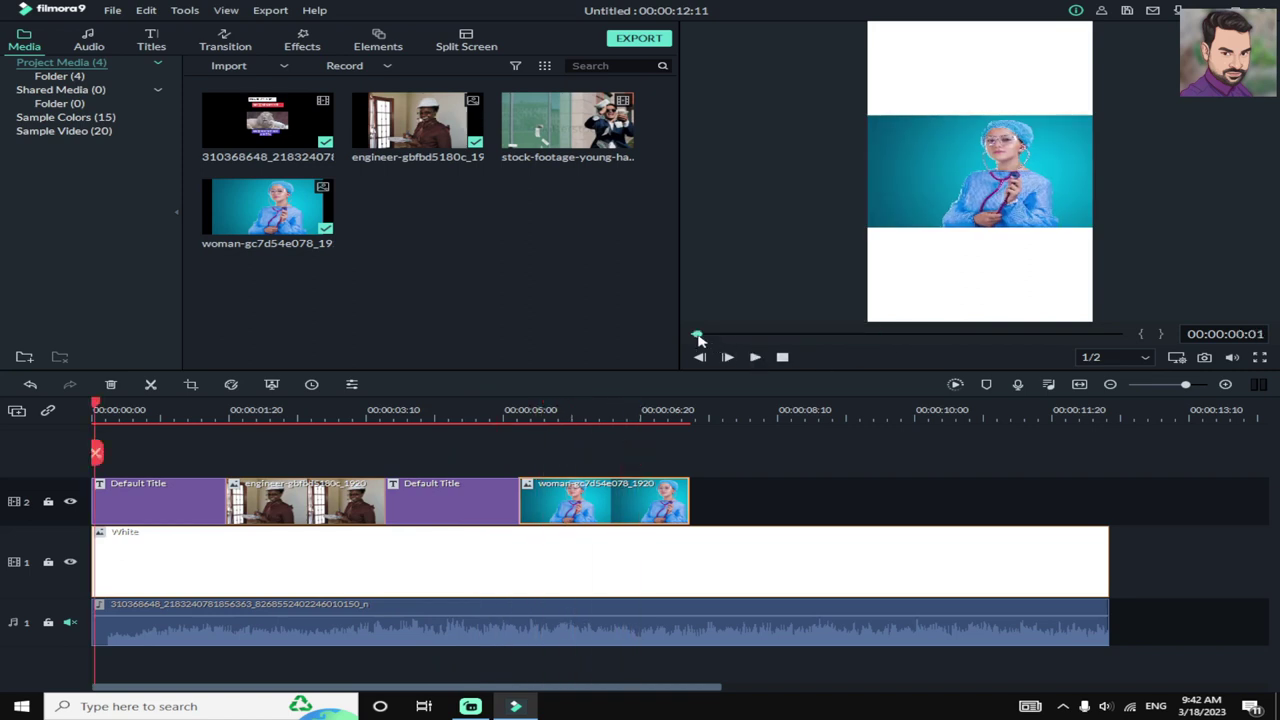
Step: Stretch and enlarge the engineer photo to cover most of the vertical frame, centring it horizontally and aligning it with the bottom edge
{"action": "left_click", "coordinate": [303, 412]}
{"action": "double_click", "coordinate": [328, 490]}
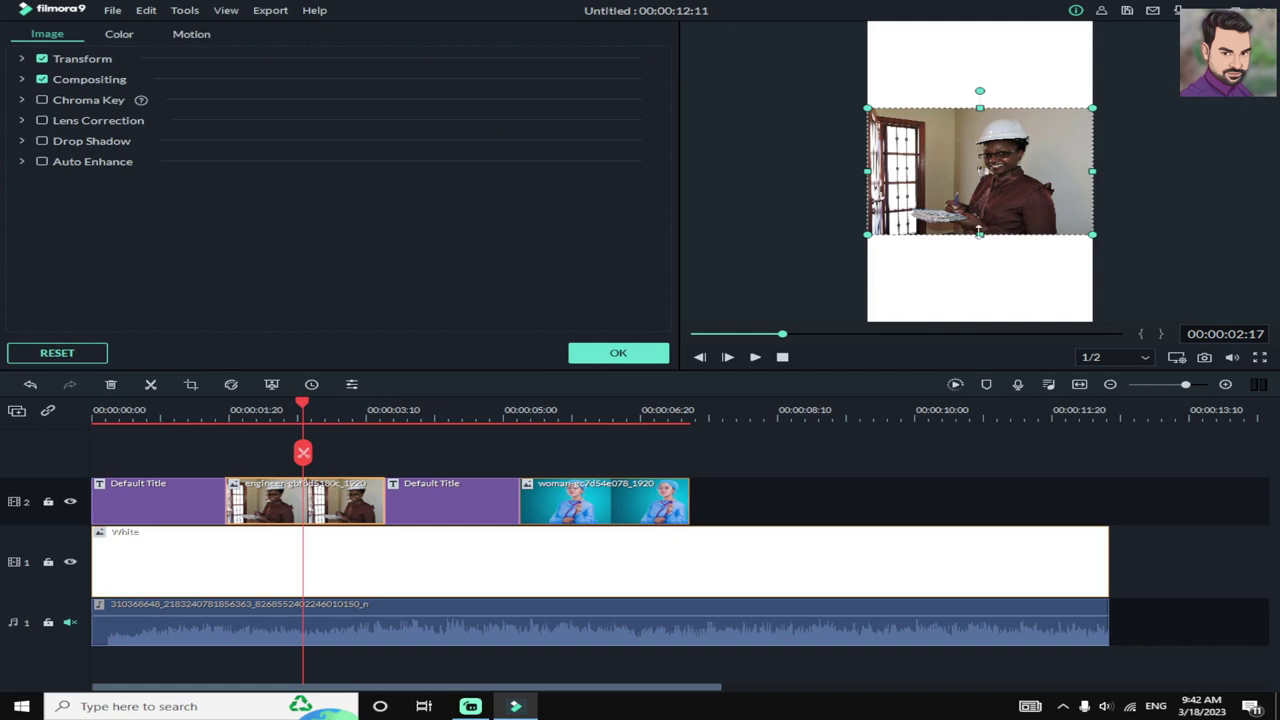
{"action": "left_click_drag", "start_coordinate": [979, 232], "coordinate": [962, 299]}
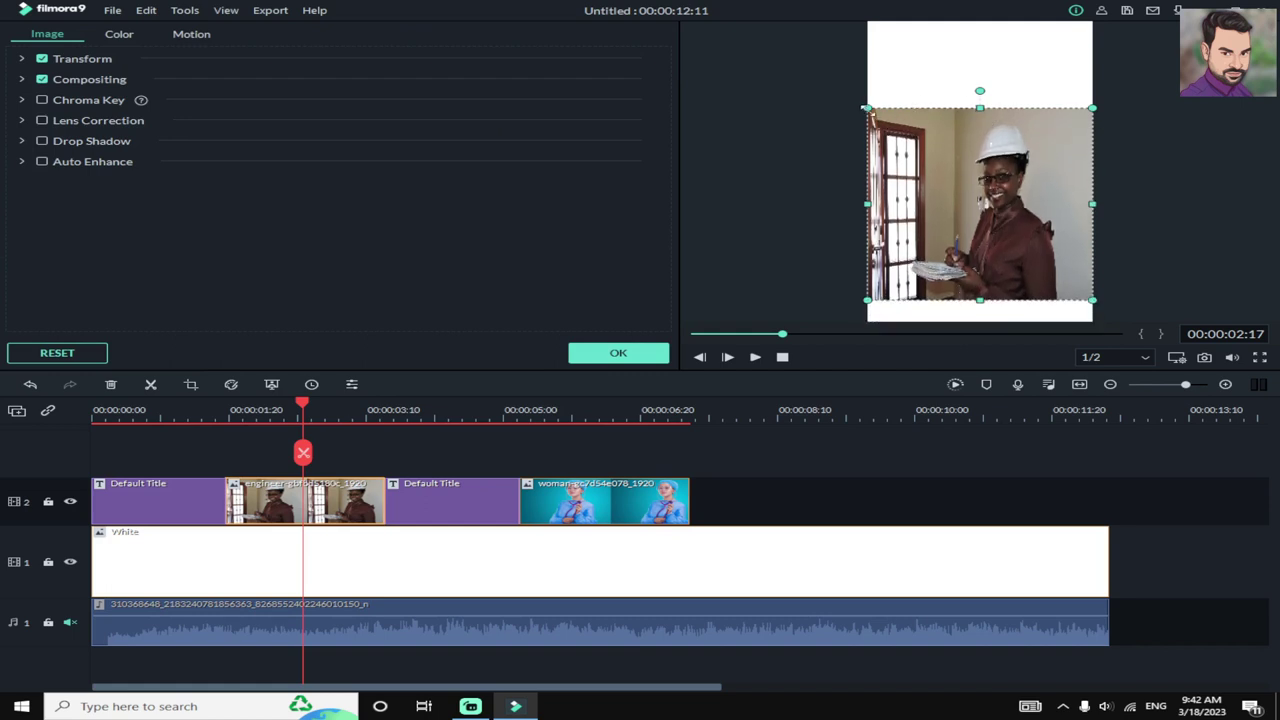
{"action": "left_click_drag", "start_coordinate": [866, 108], "coordinate": [805, 55]}
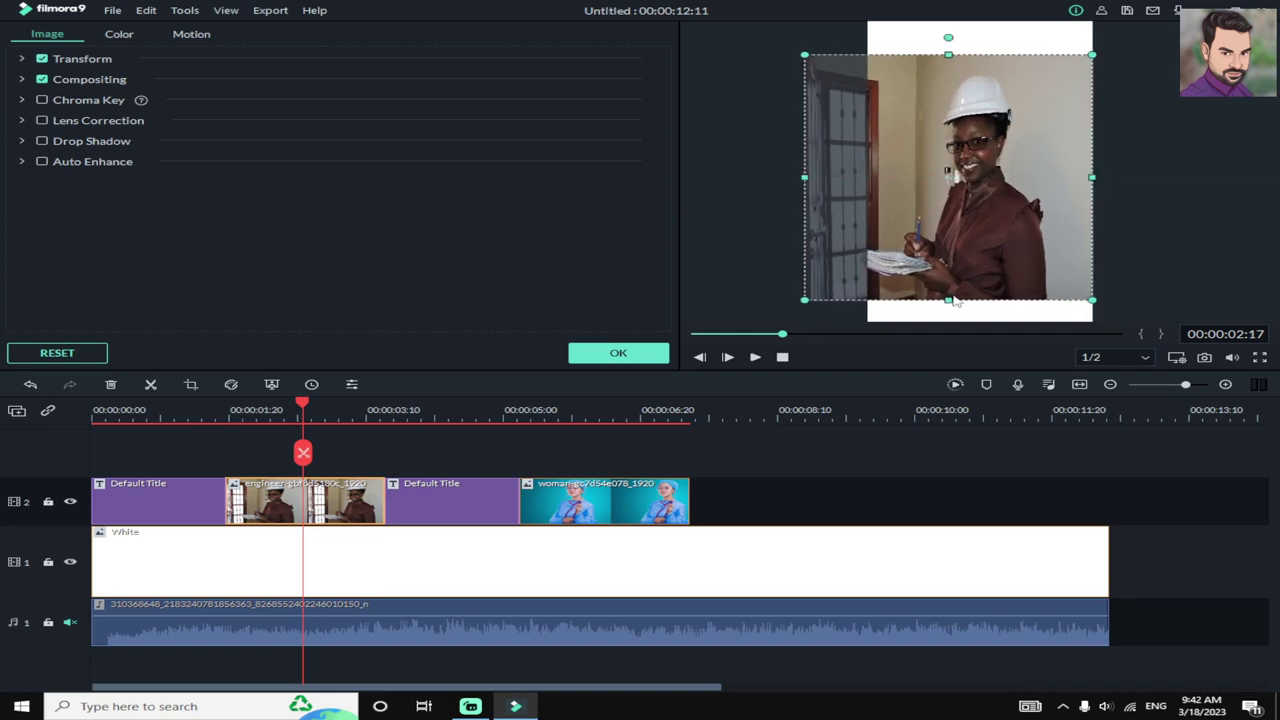
{"action": "left_click_drag", "start_coordinate": [948, 301], "coordinate": [952, 323]}
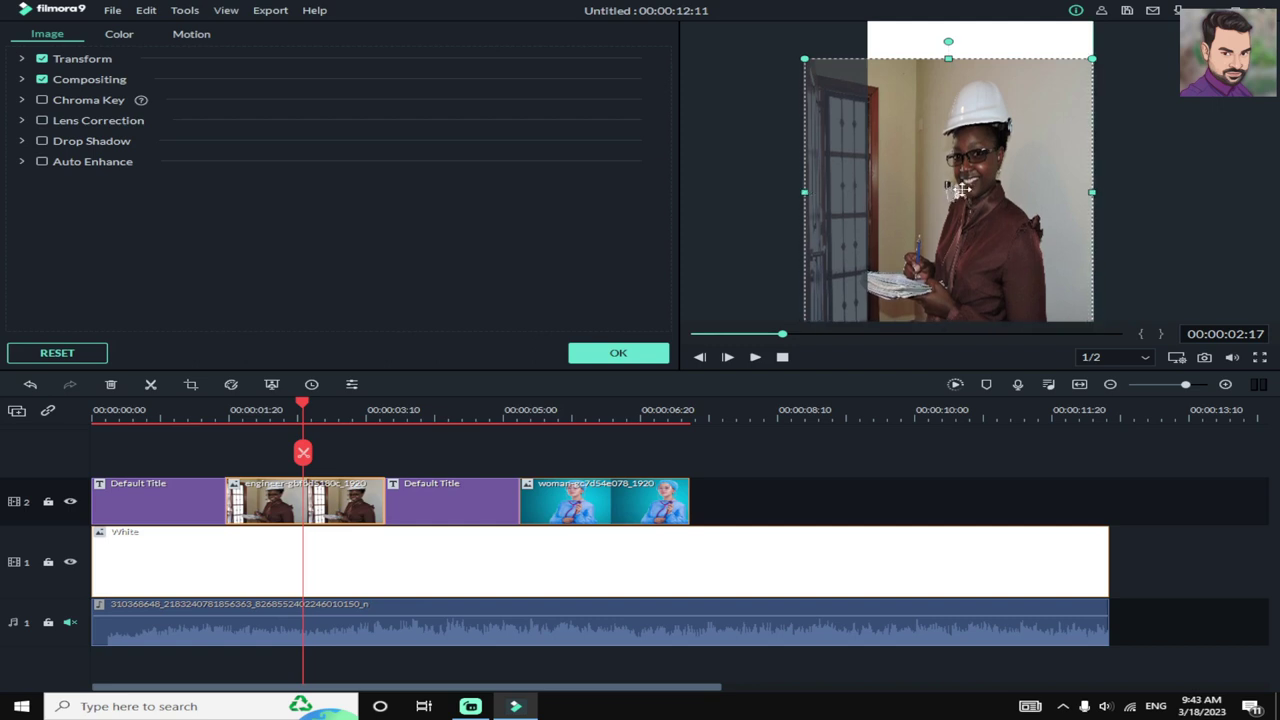
{"action": "left_click_drag", "start_coordinate": [952, 188], "coordinate": [979, 189]}
{"action": "left_click", "coordinate": [796, 112]}
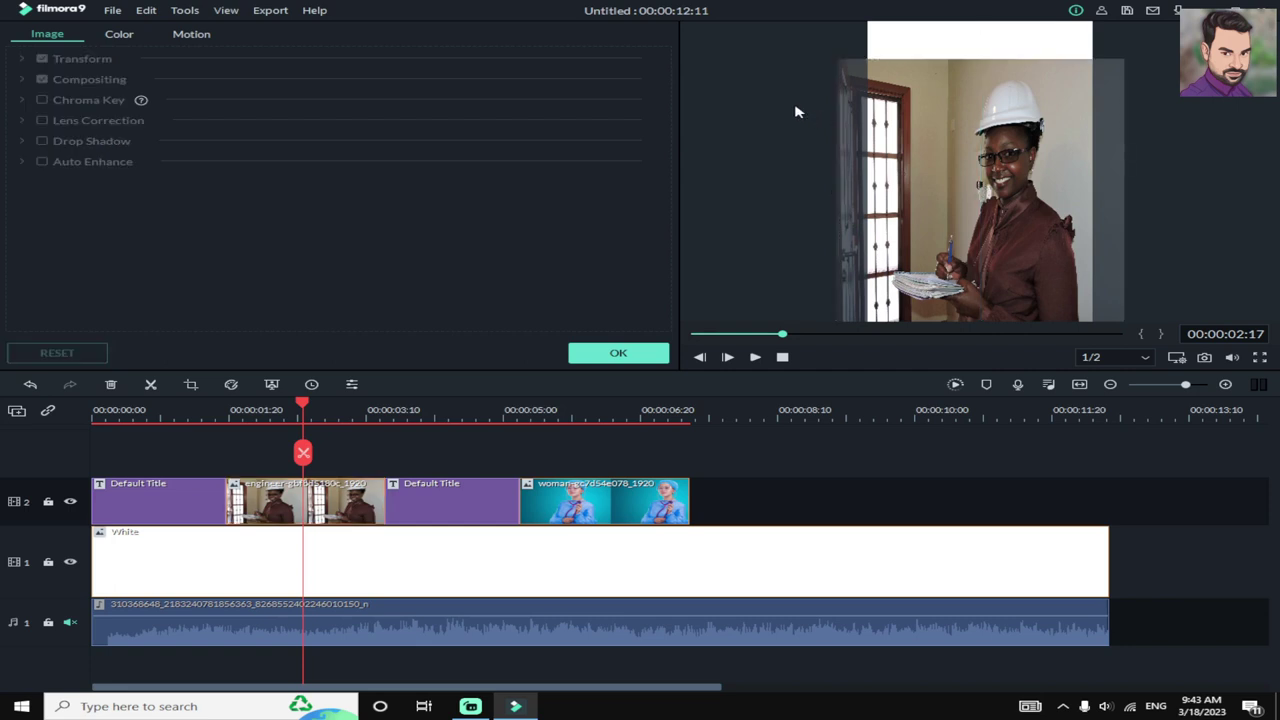
Step: Stretch, enlarge and reposition the woman photo so that it fills the whole vertical frame
{"action": "left_click", "coordinate": [602, 399]}
{"action": "left_click", "coordinate": [648, 508]}
{"action": "left_click", "coordinate": [968, 179]}
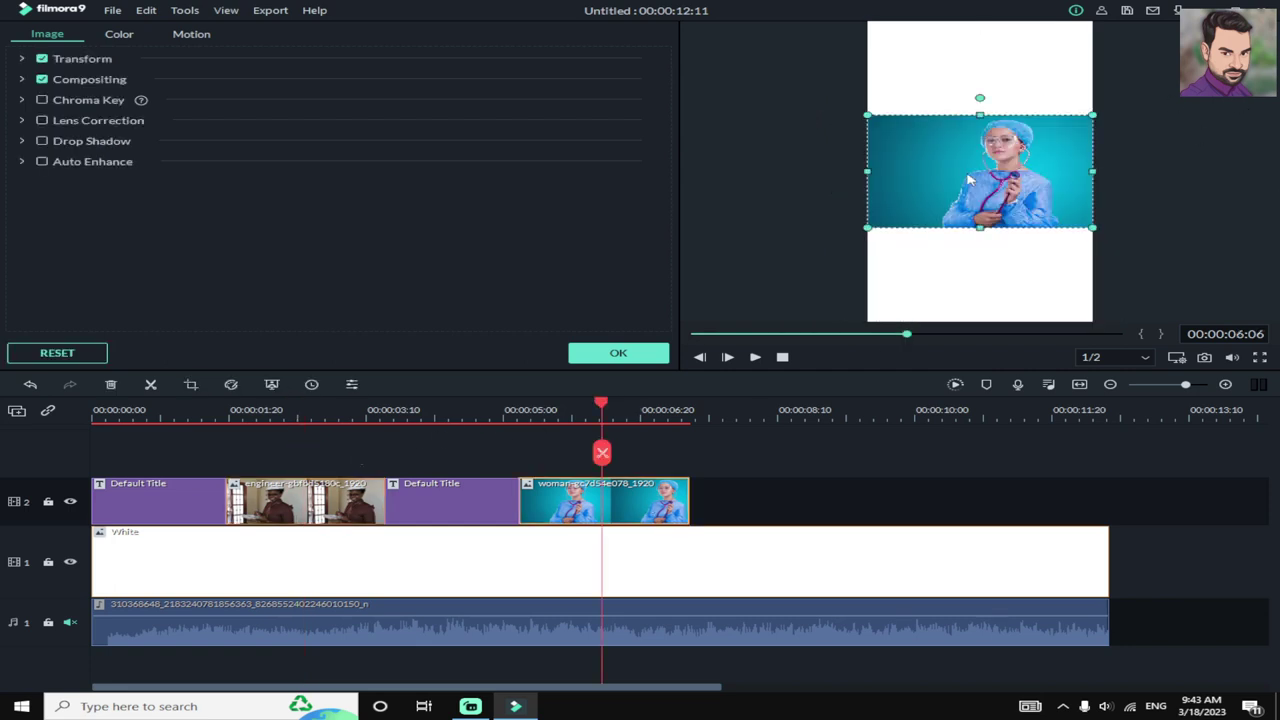
{"action": "left_click_drag", "start_coordinate": [979, 224], "coordinate": [979, 304]}
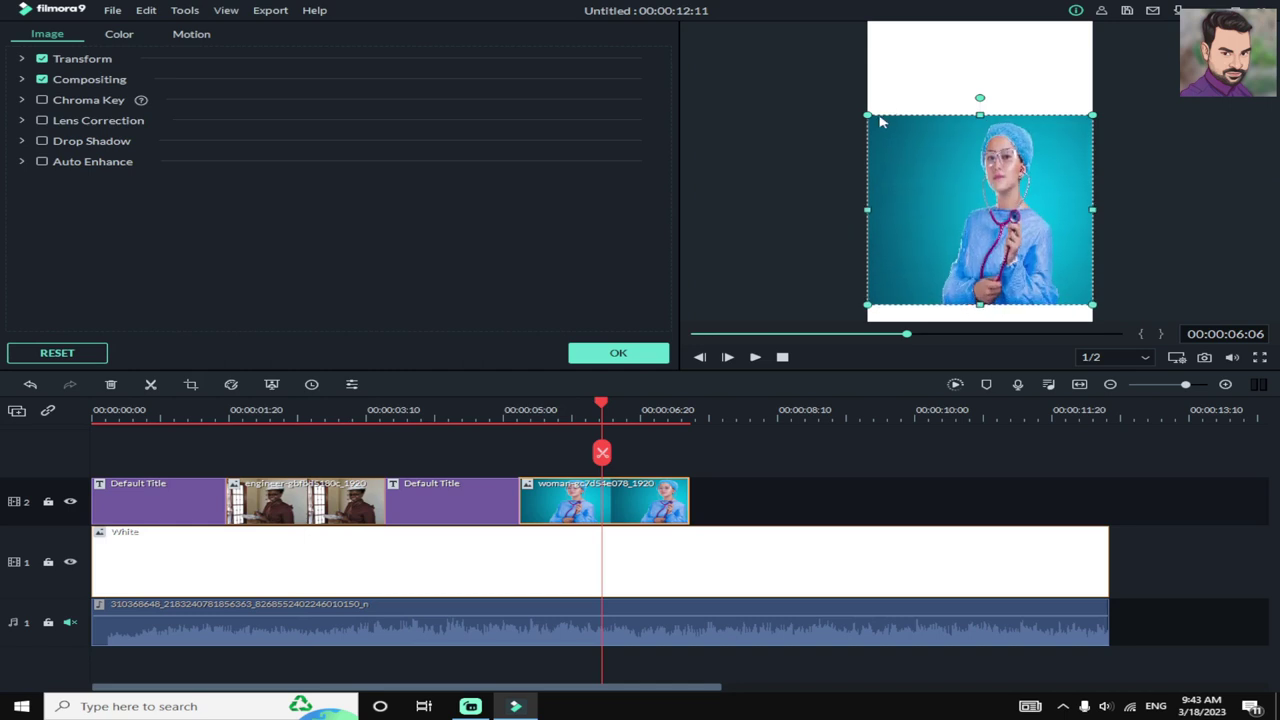
{"action": "left_click_drag", "start_coordinate": [868, 115], "coordinate": [842, 60]}
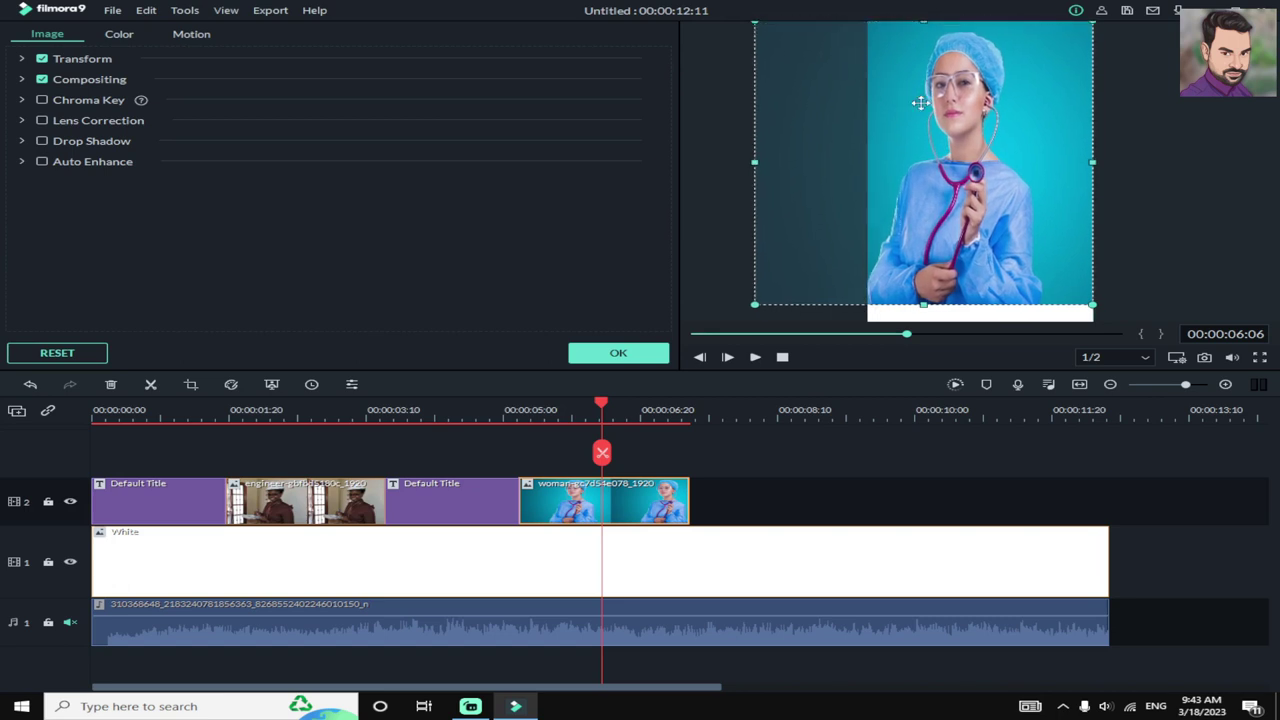
{"action": "left_click_drag", "start_coordinate": [920, 104], "coordinate": [932, 108]}
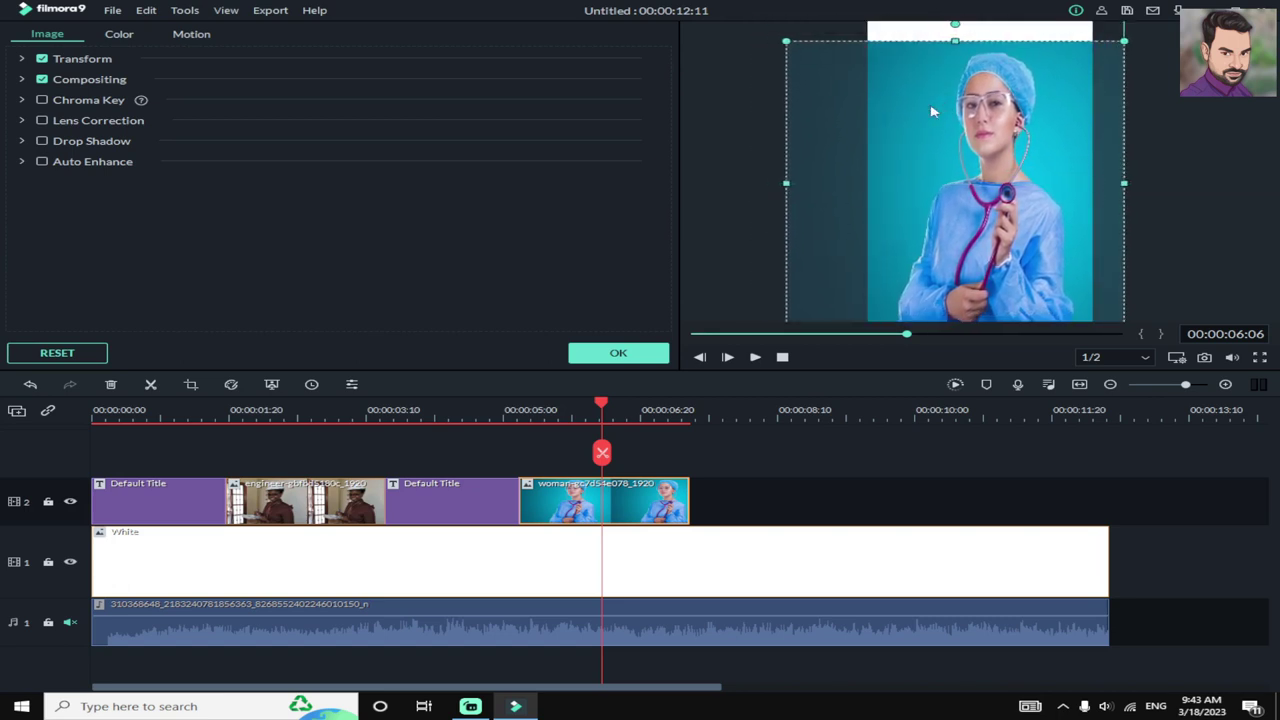
{"action": "left_click_drag", "start_coordinate": [954, 39], "coordinate": [949, 17]}
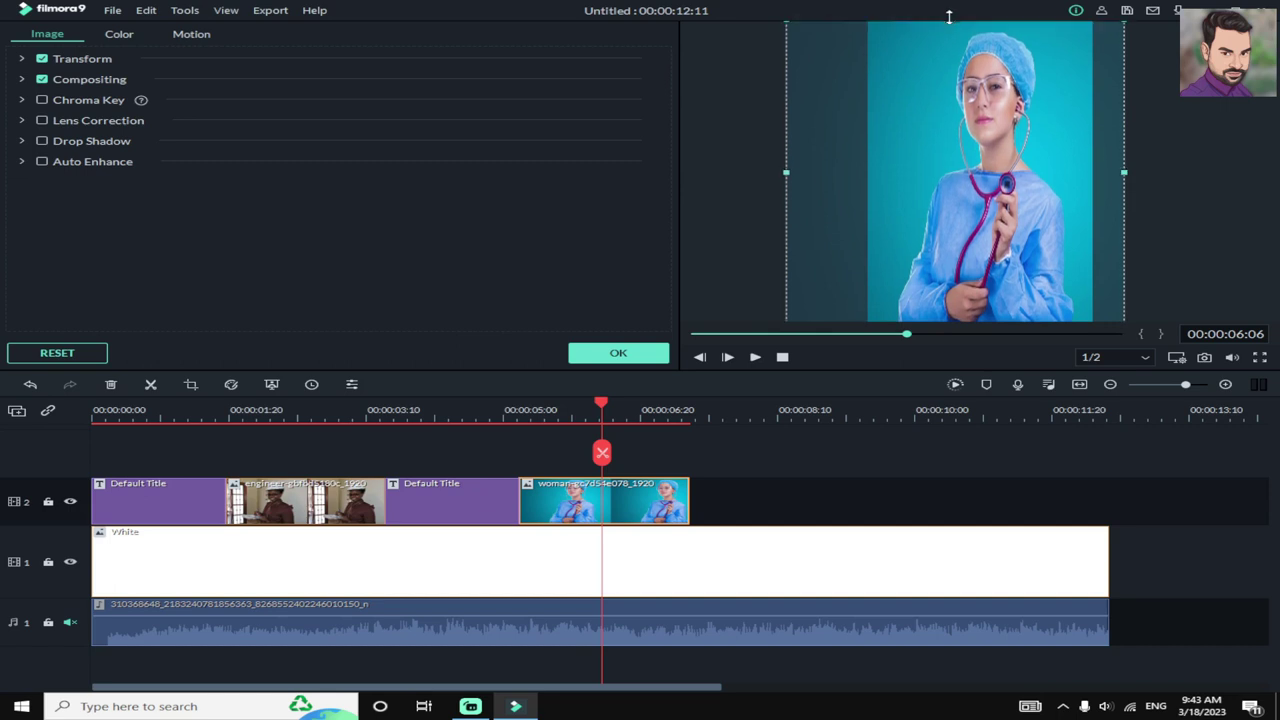
{"action": "left_click_drag", "start_coordinate": [1120, 171], "coordinate": [1144, 172]}
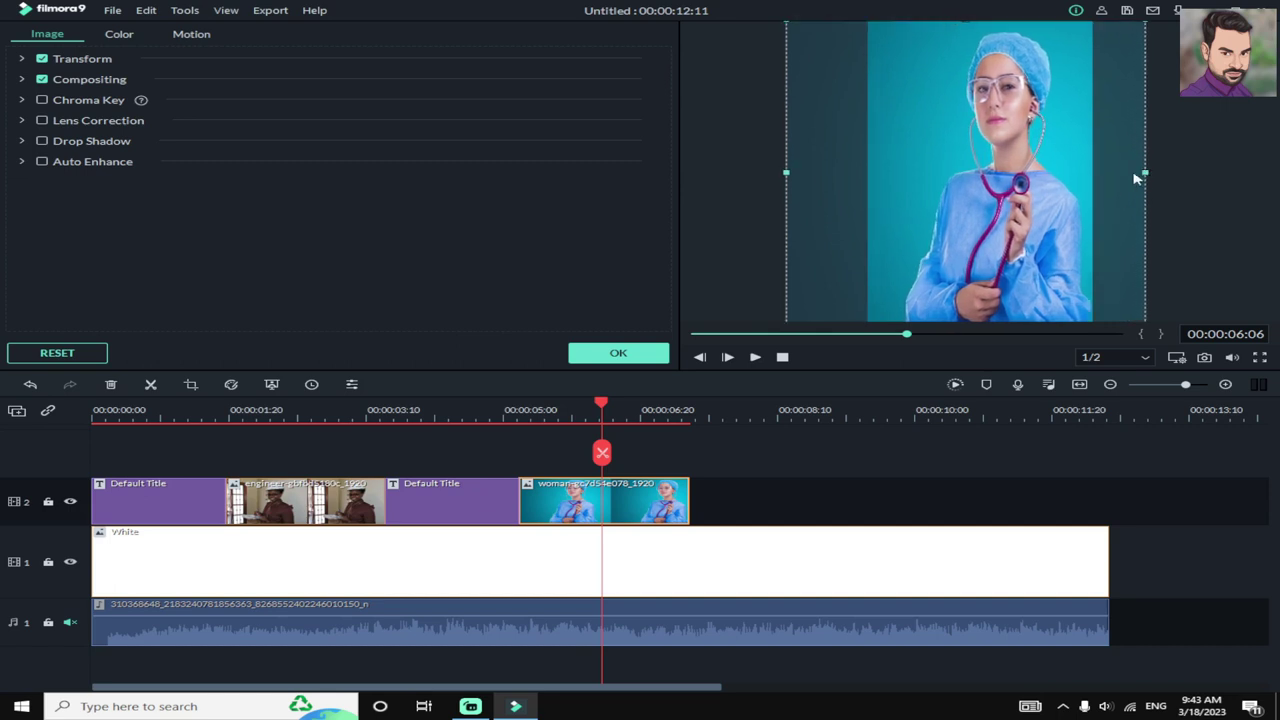
Step: Stretch the engineer photo upward and sideways and shift it slightly so that it fills the whole vertical frame
{"action": "left_click", "coordinate": [785, 176]}
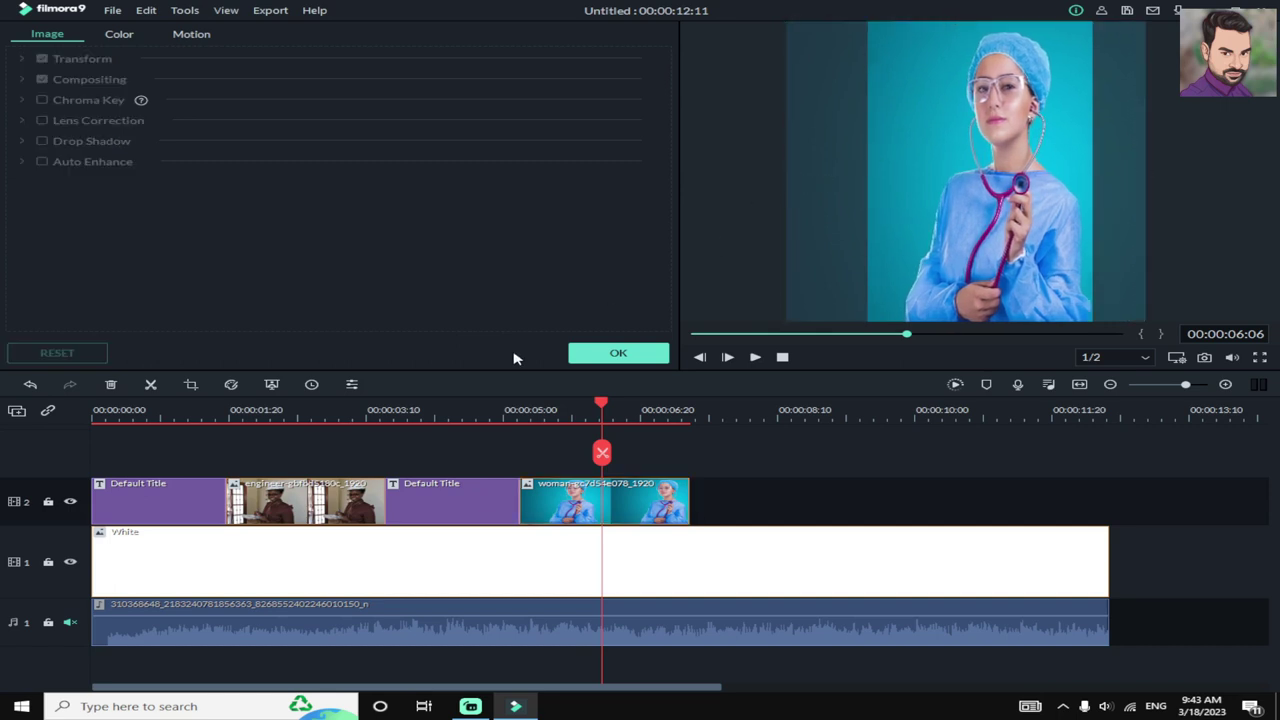
{"action": "left_click", "coordinate": [316, 413]}
{"action": "left_click", "coordinate": [338, 498]}
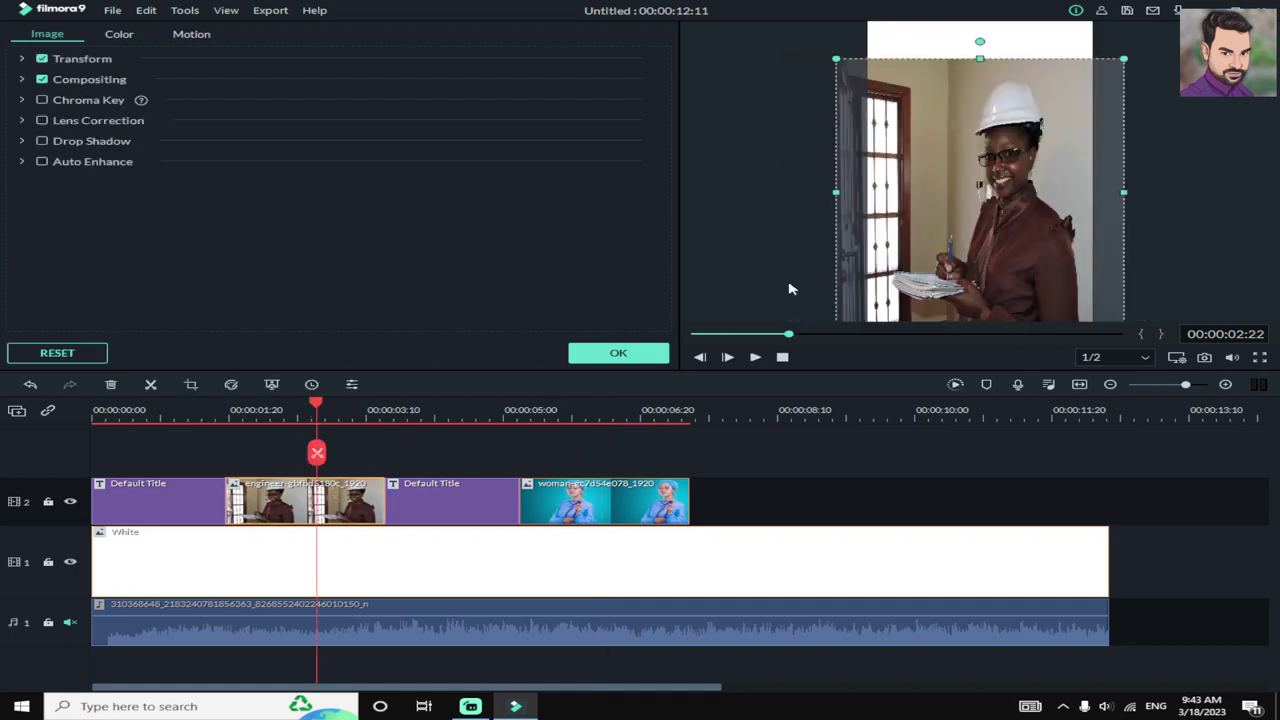
{"action": "left_click_drag", "start_coordinate": [980, 57], "coordinate": [980, 22]}
{"action": "left_click_drag", "start_coordinate": [1124, 167], "coordinate": [1142, 168]}
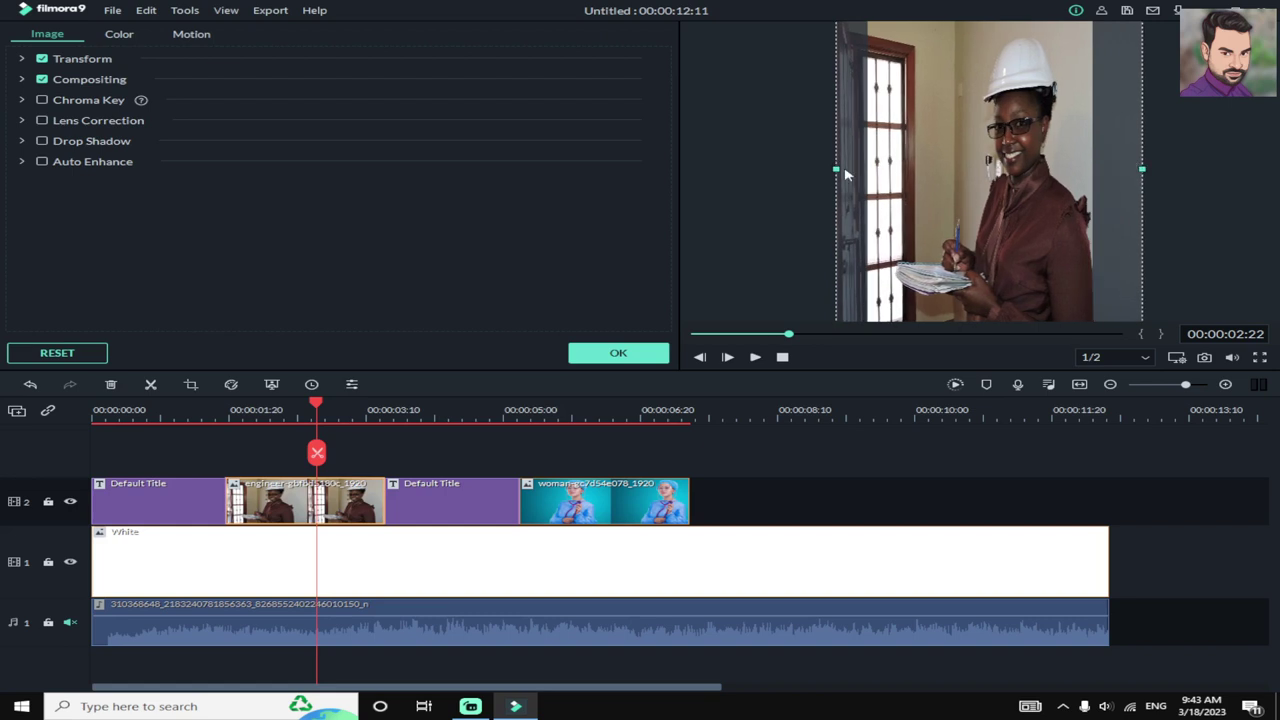
{"action": "left_click", "coordinate": [755, 105]}
{"action": "left_click_drag", "start_coordinate": [1020, 118], "coordinate": [1003, 112]}
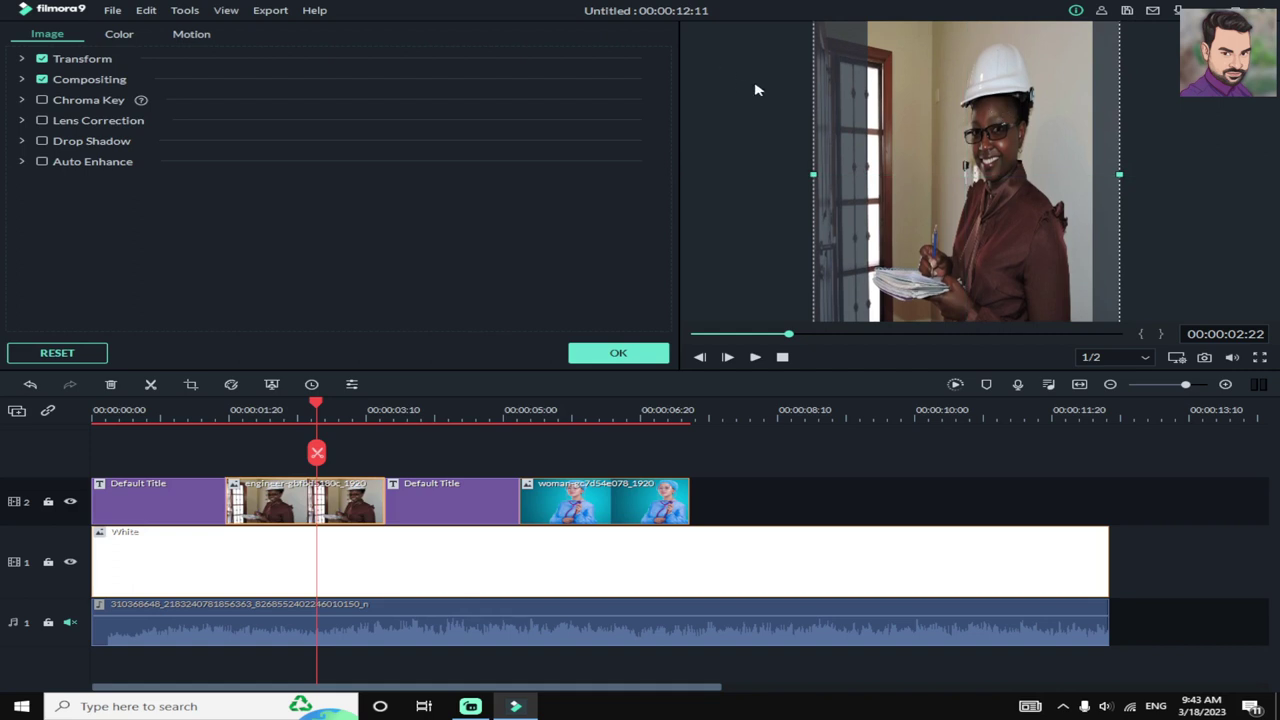
{"action": "left_click", "coordinate": [755, 90]}
{"action": "left_click", "coordinate": [612, 354]}
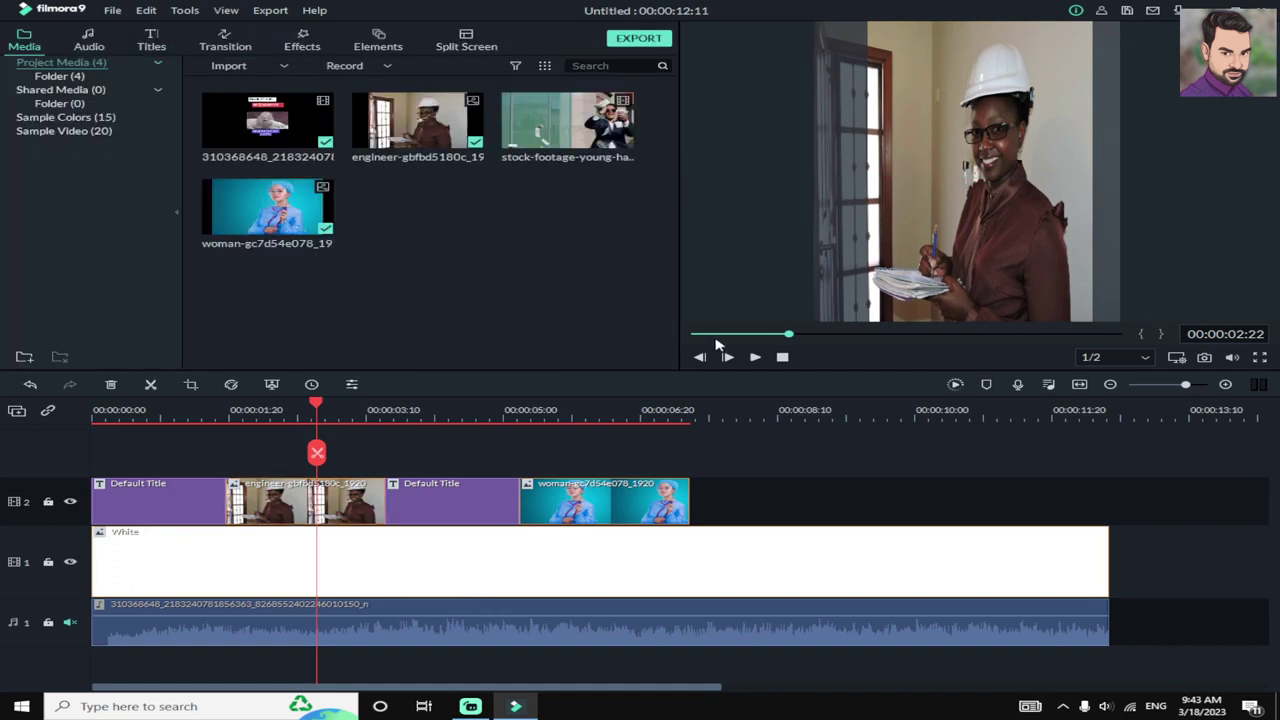
Step: Preview the titles and resized photos from the start of the timeline
{"action": "left_click", "coordinate": [693, 335]}
{"action": "left_click", "coordinate": [752, 356]}
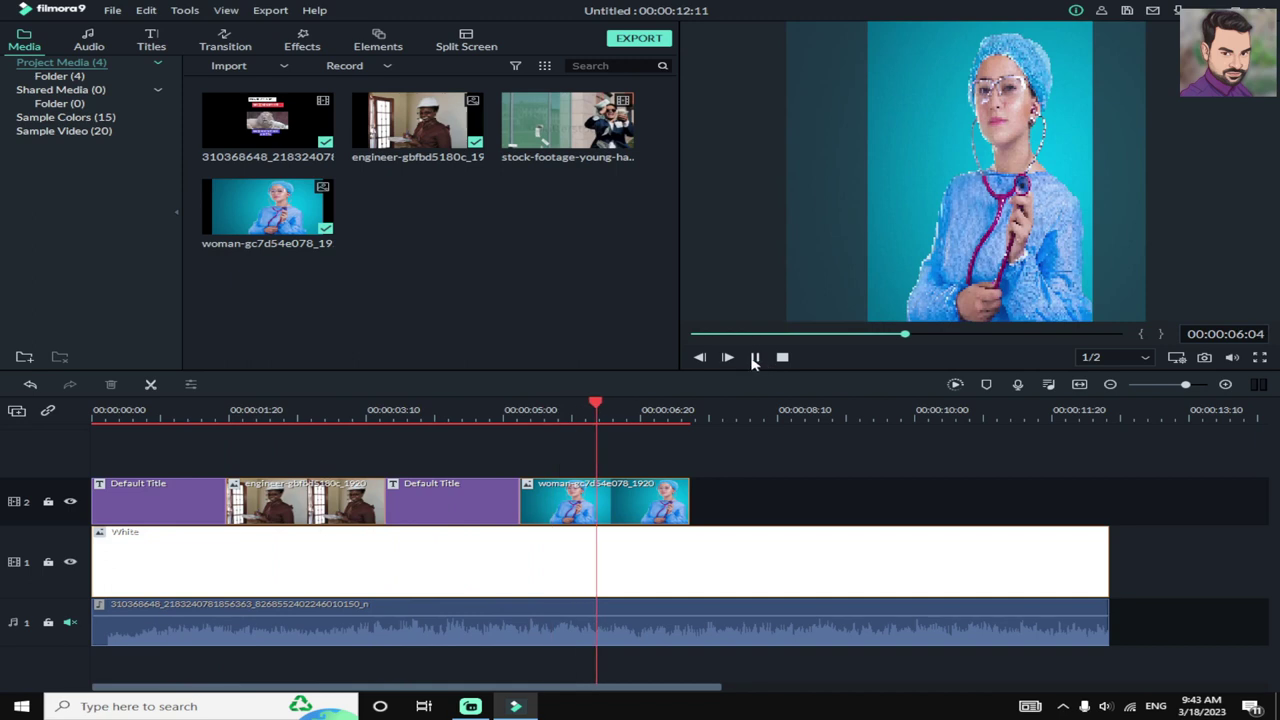
{"action": "left_click_drag", "start_coordinate": [597, 452], "coordinate": [94, 453]}
Step: Add the Box Turn 1 transition at the start of the engineer photo
{"action": "left_click", "coordinate": [268, 409]}
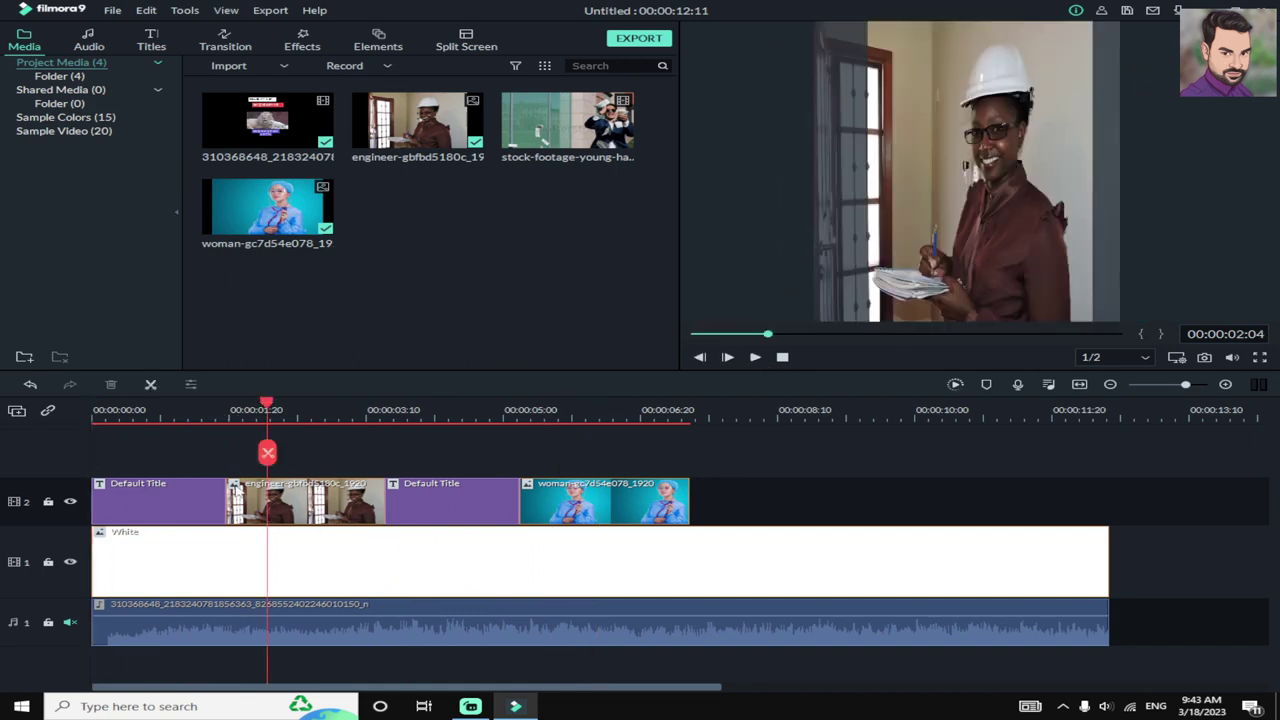
{"action": "left_click", "coordinate": [240, 492]}
{"action": "left_click_drag", "start_coordinate": [266, 452], "coordinate": [234, 446]}
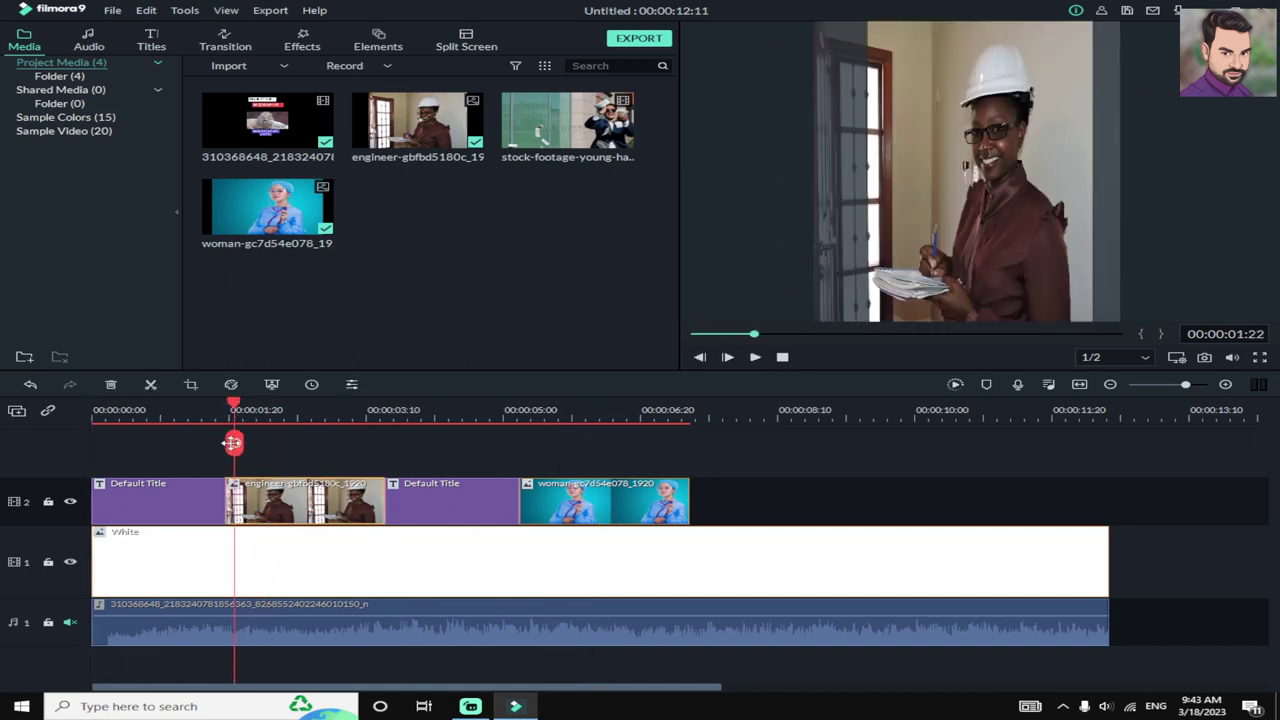
{"action": "left_click", "coordinate": [225, 42]}
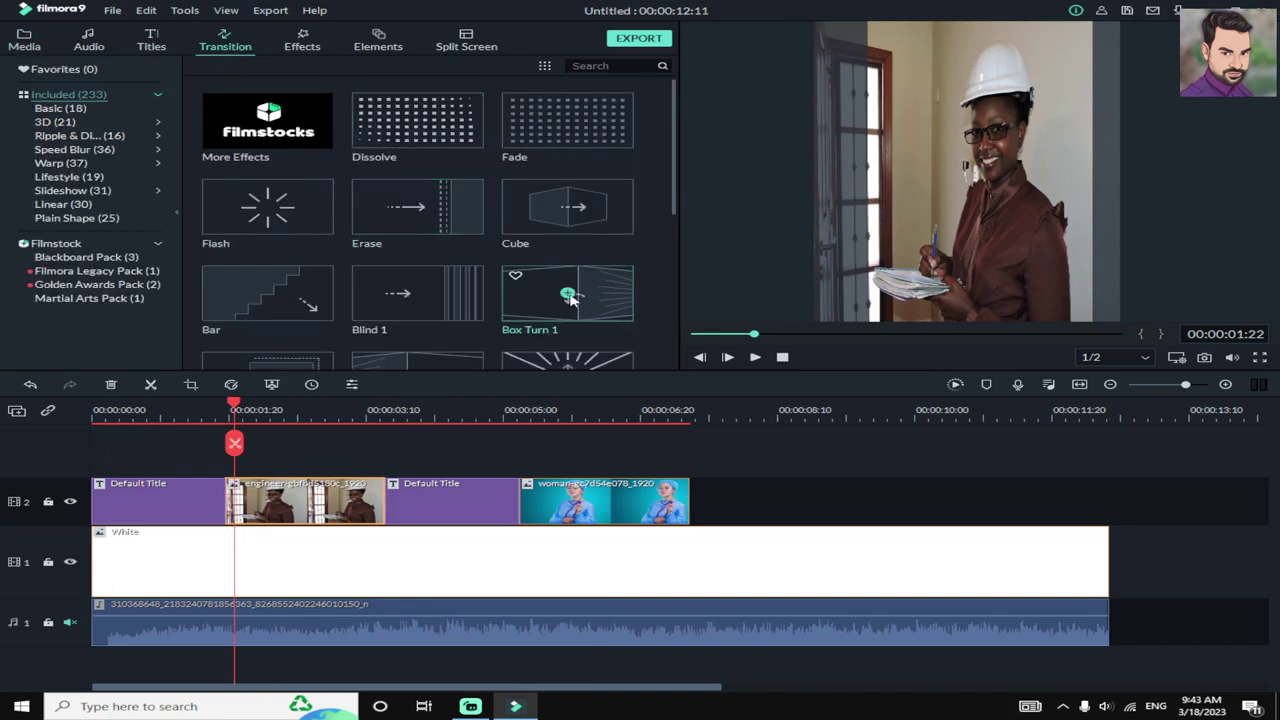
{"action": "left_click", "coordinate": [568, 294]}
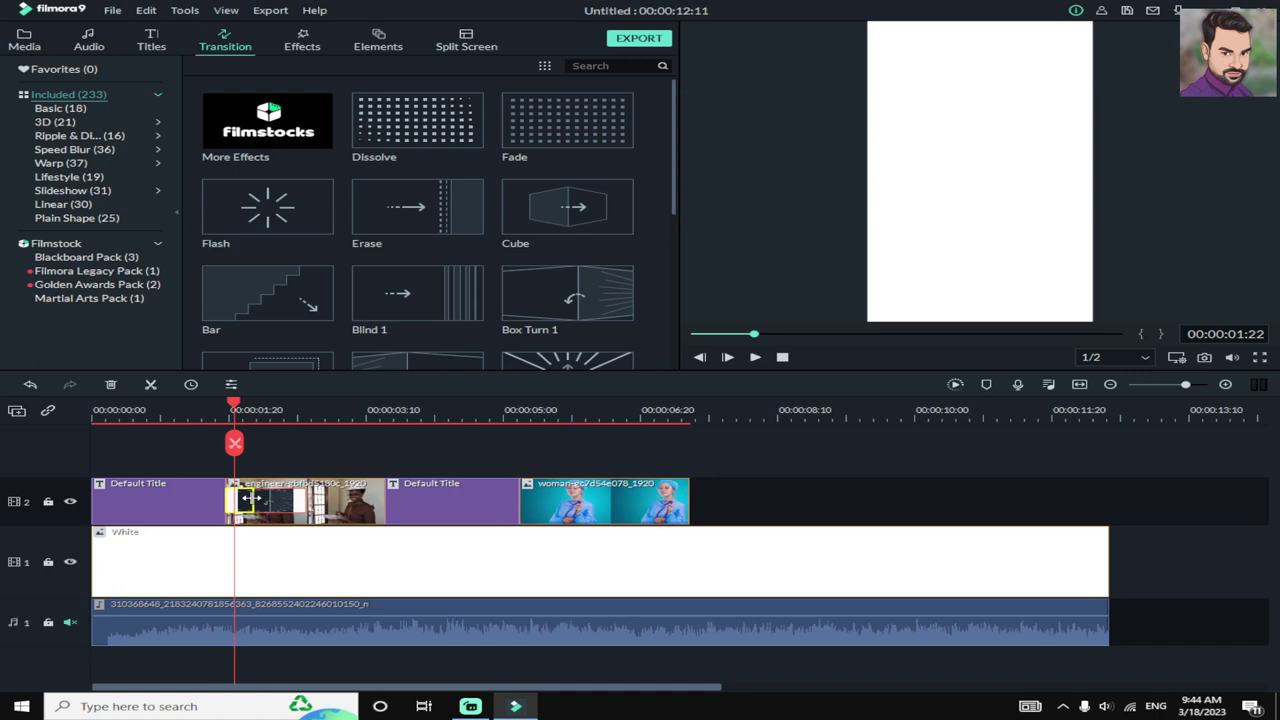
Step: Add the Box Turn 1 transition at the start of the woman photo
{"action": "left_click", "coordinate": [540, 498]}
{"action": "left_click", "coordinate": [538, 411]}
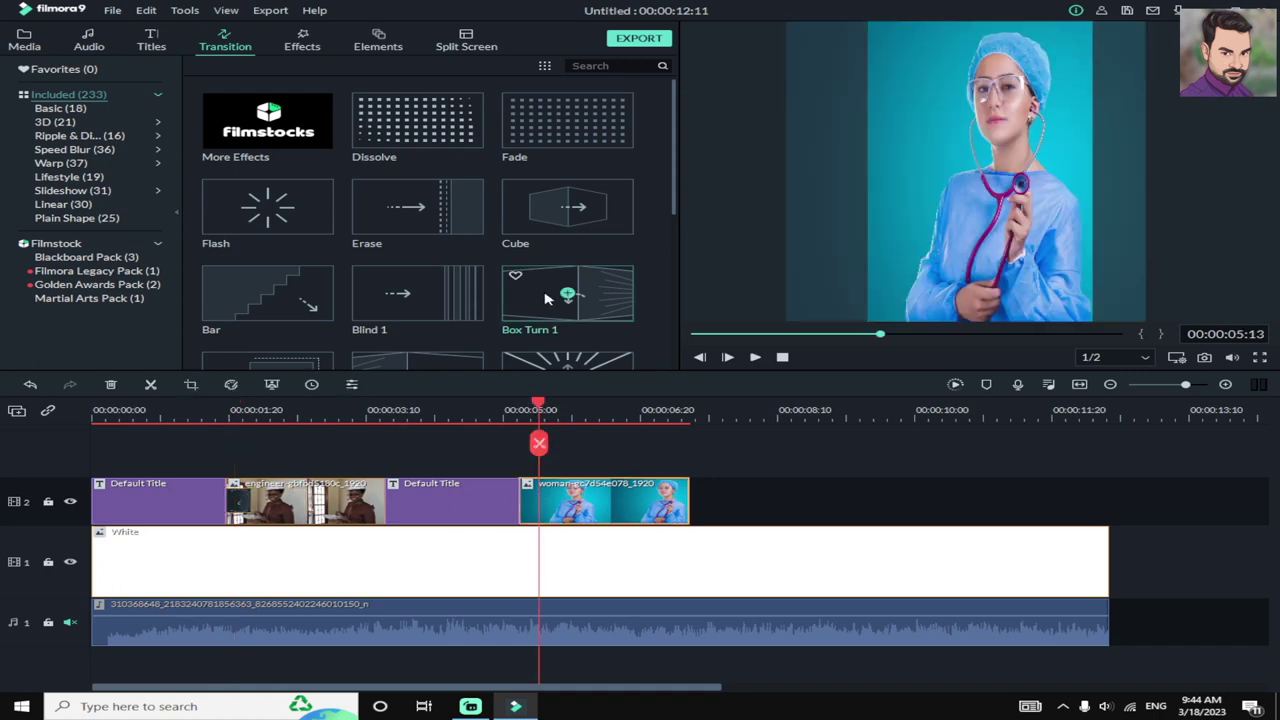
{"action": "left_click_drag", "start_coordinate": [567, 295], "coordinate": [555, 500]}
Step: Preview the video from the beginning to check both photo transitions
{"action": "left_click", "coordinate": [697, 335]}
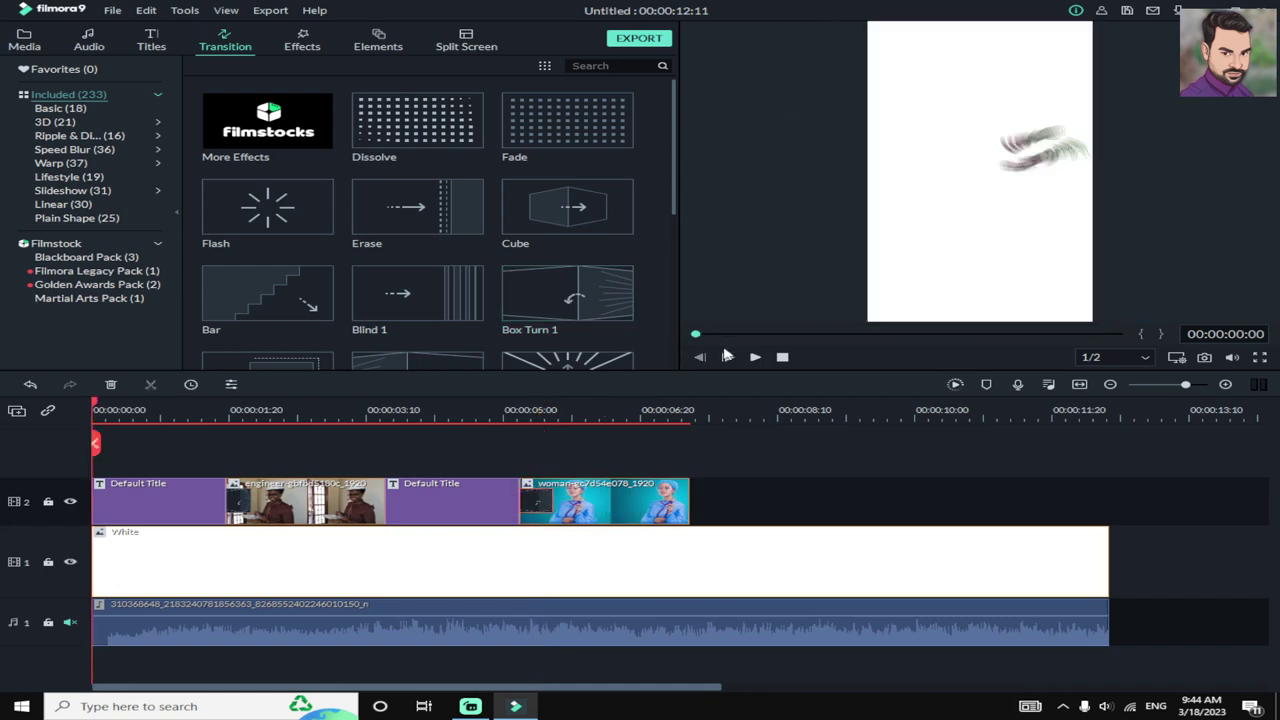
{"action": "left_click", "coordinate": [754, 357]}
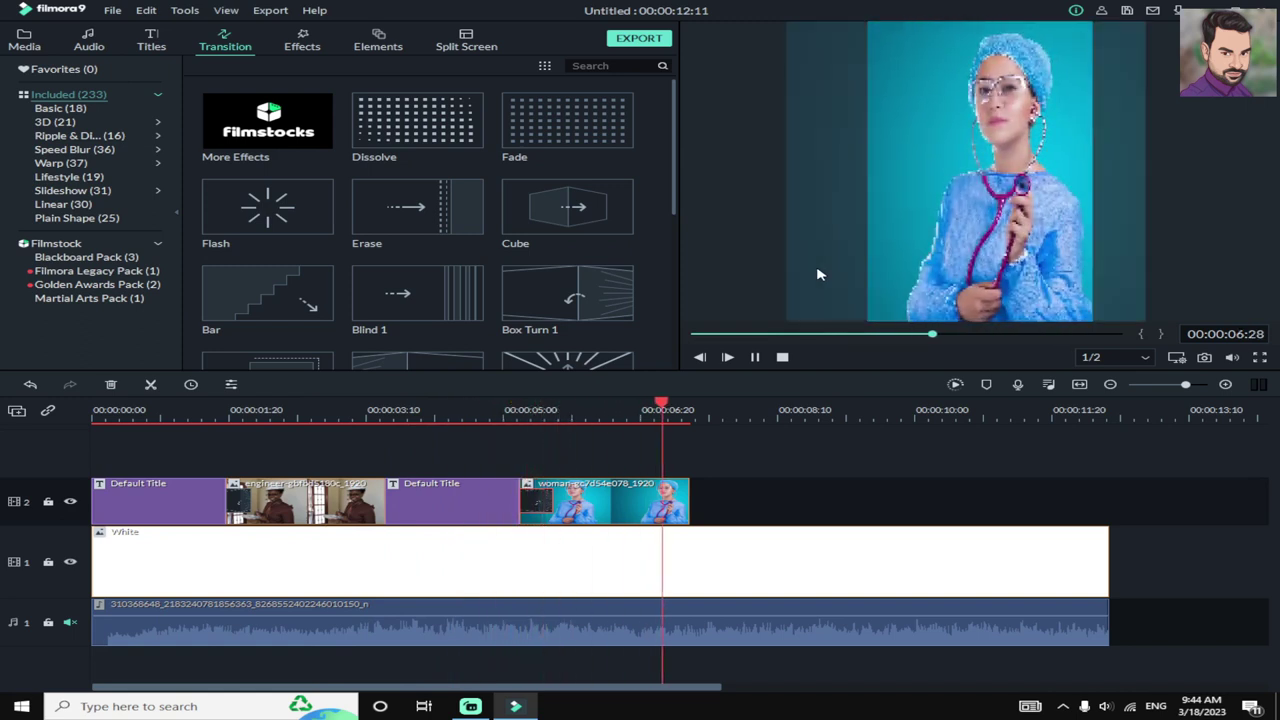
{"action": "left_click", "coordinate": [756, 358]}
Step: Lengthen the transitions on the engineer and woman photos slightly, and preview them from 00:00:01:09
{"action": "left_click", "coordinate": [557, 510]}
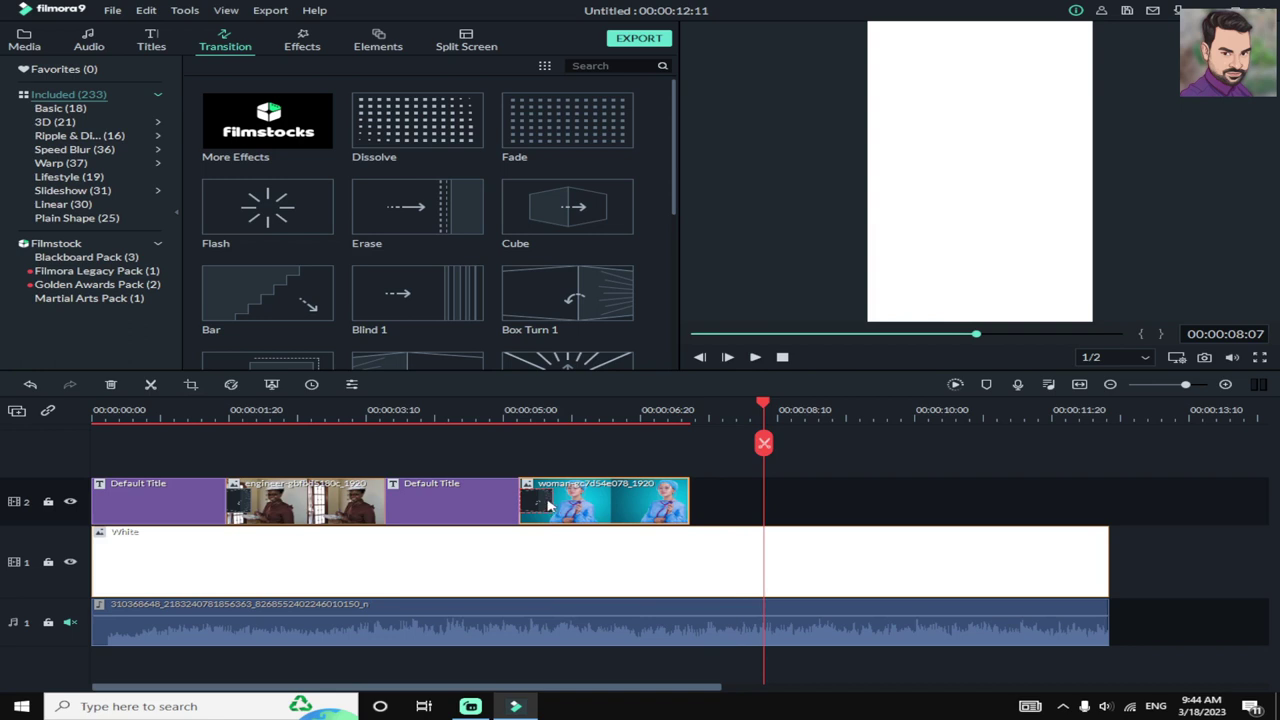
{"action": "left_click", "coordinate": [547, 507]}
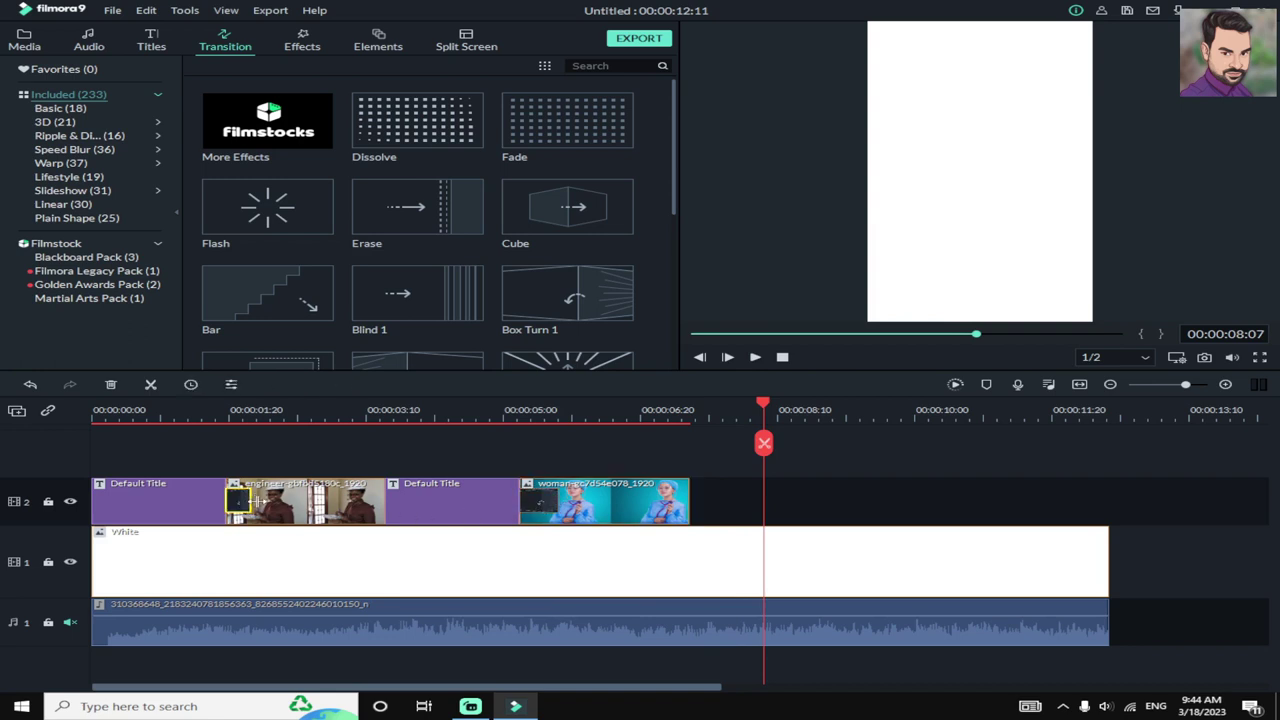
{"action": "left_click", "coordinate": [200, 405]}
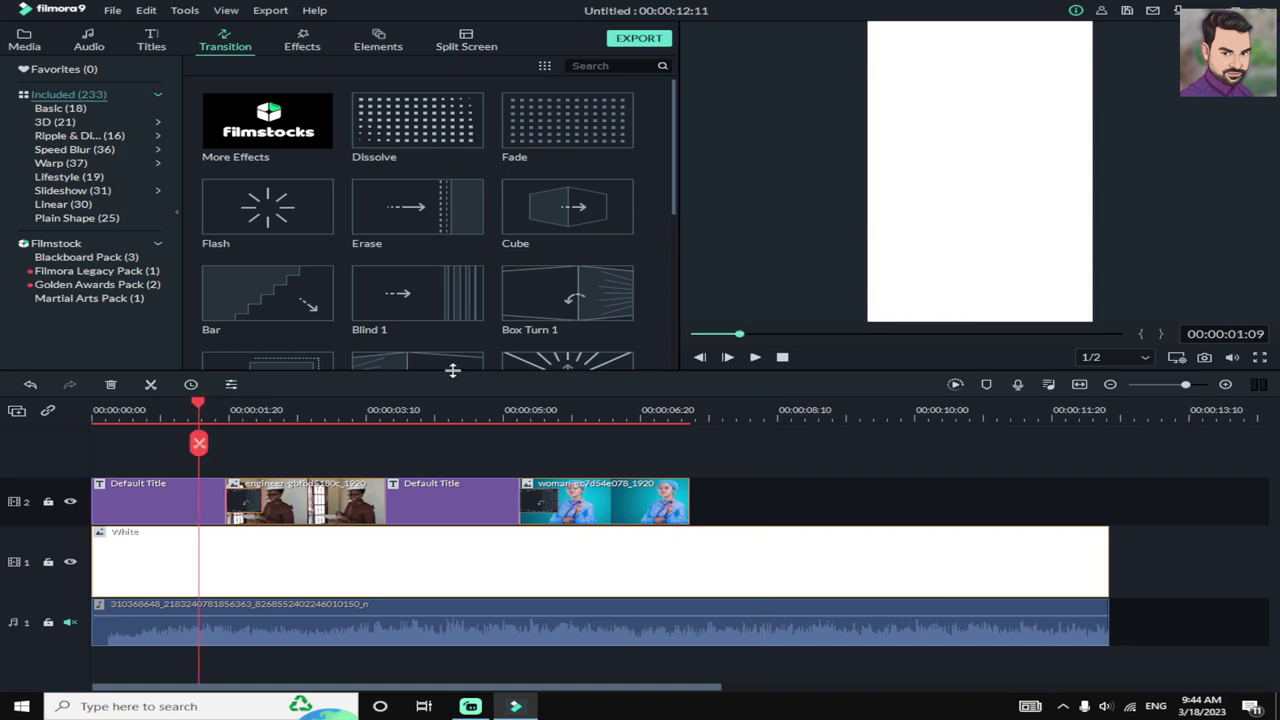
{"action": "left_click", "coordinate": [755, 358]}
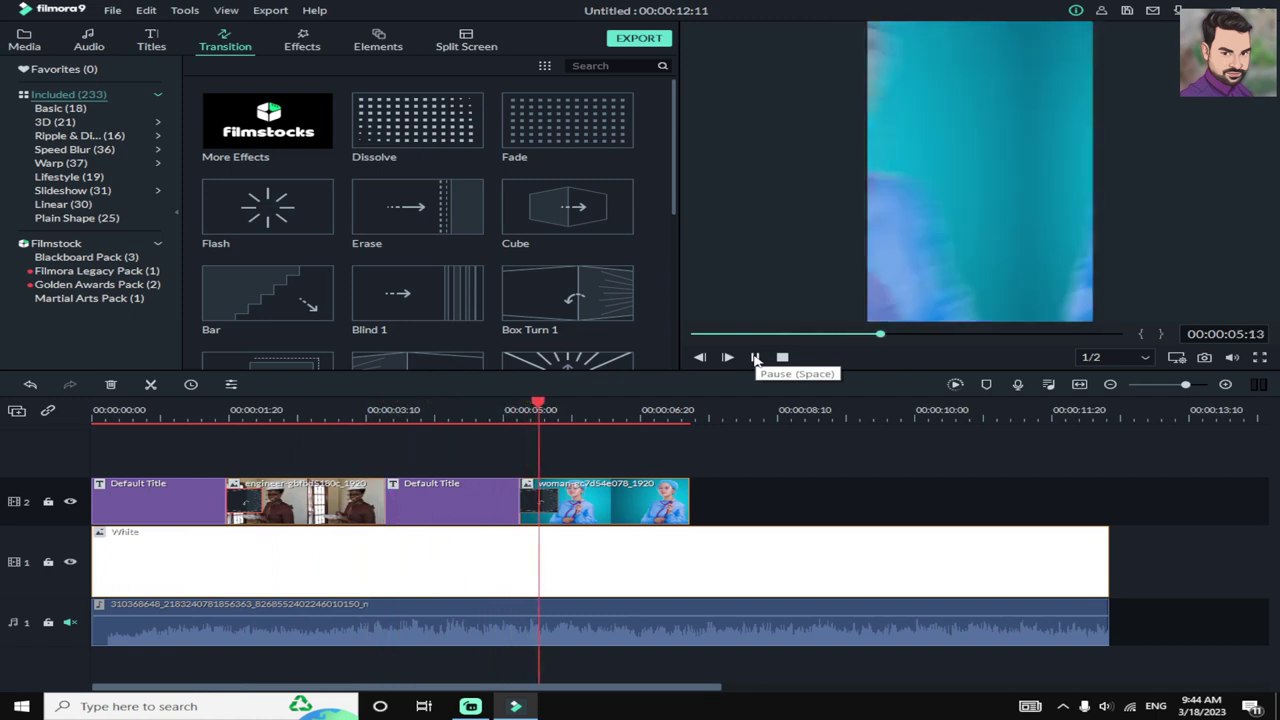
{"action": "left_click", "coordinate": [755, 358]}
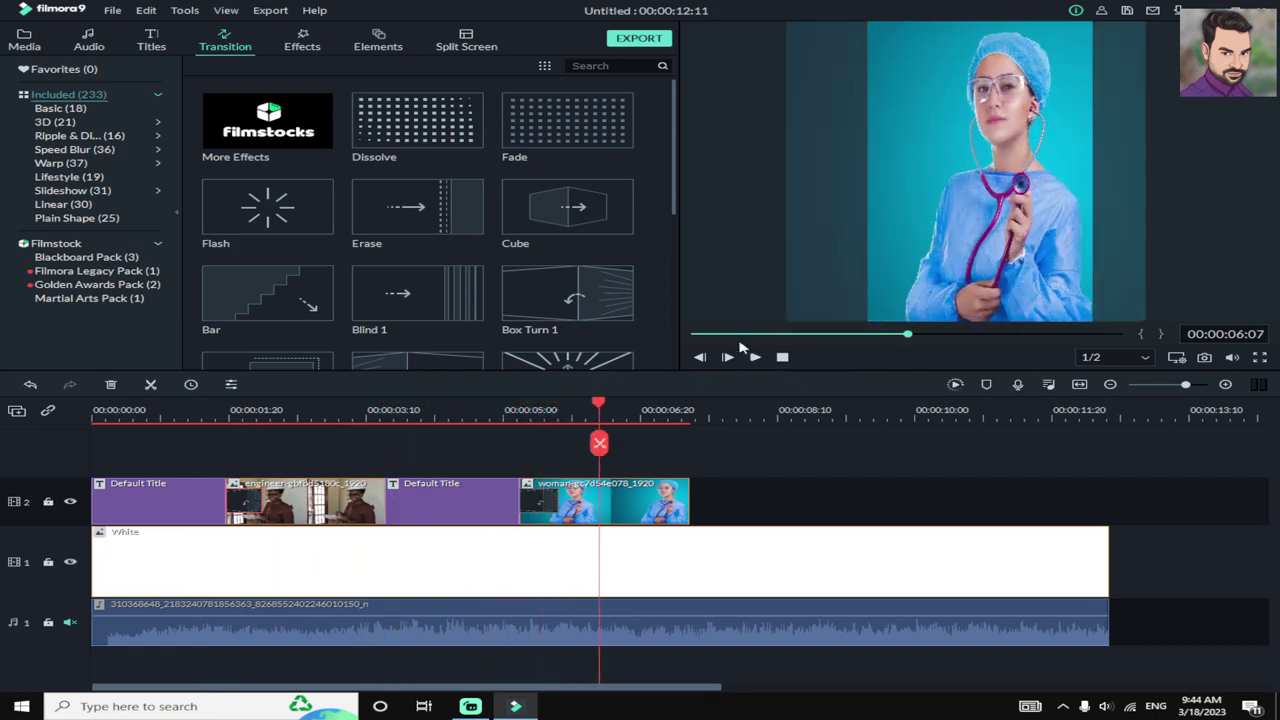
{"action": "left_click", "coordinate": [599, 442]}
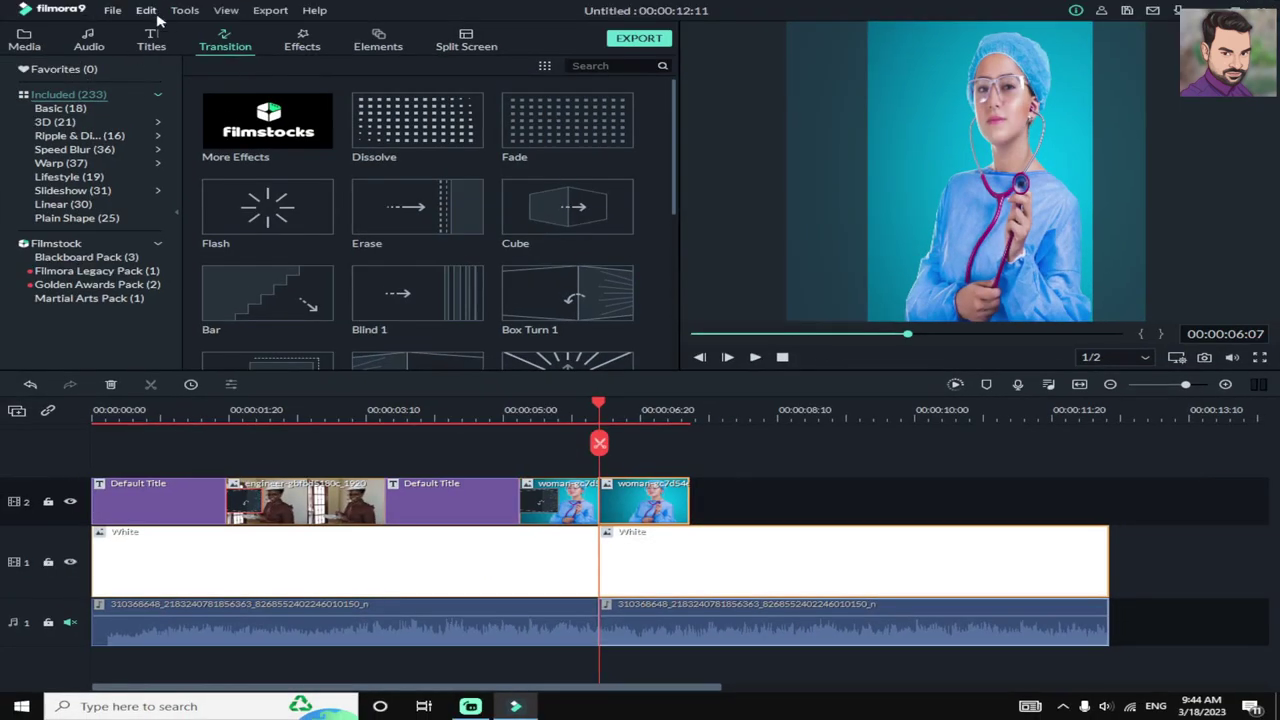
{"action": "left_click", "coordinate": [146, 10]}
{"action": "left_click", "coordinate": [160, 26]}
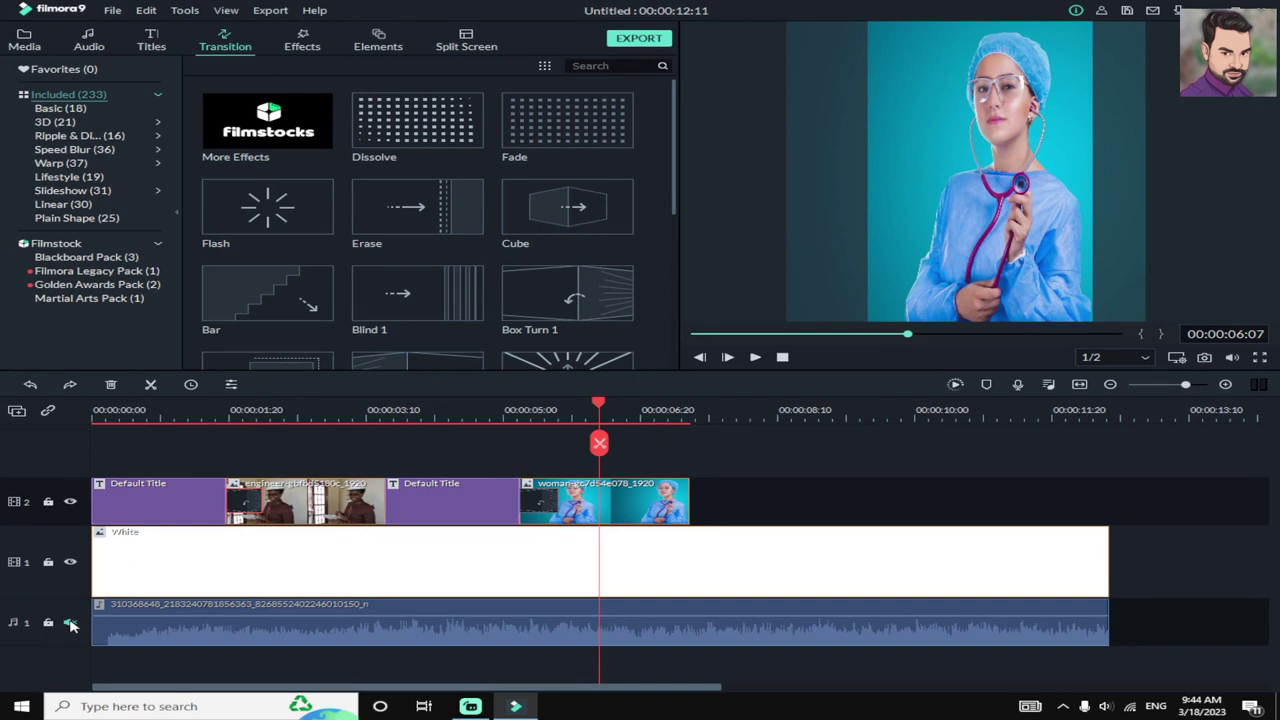
Step: Unmute and lock the audio track, and lock the white background track
{"action": "left_click", "coordinate": [48, 622]}
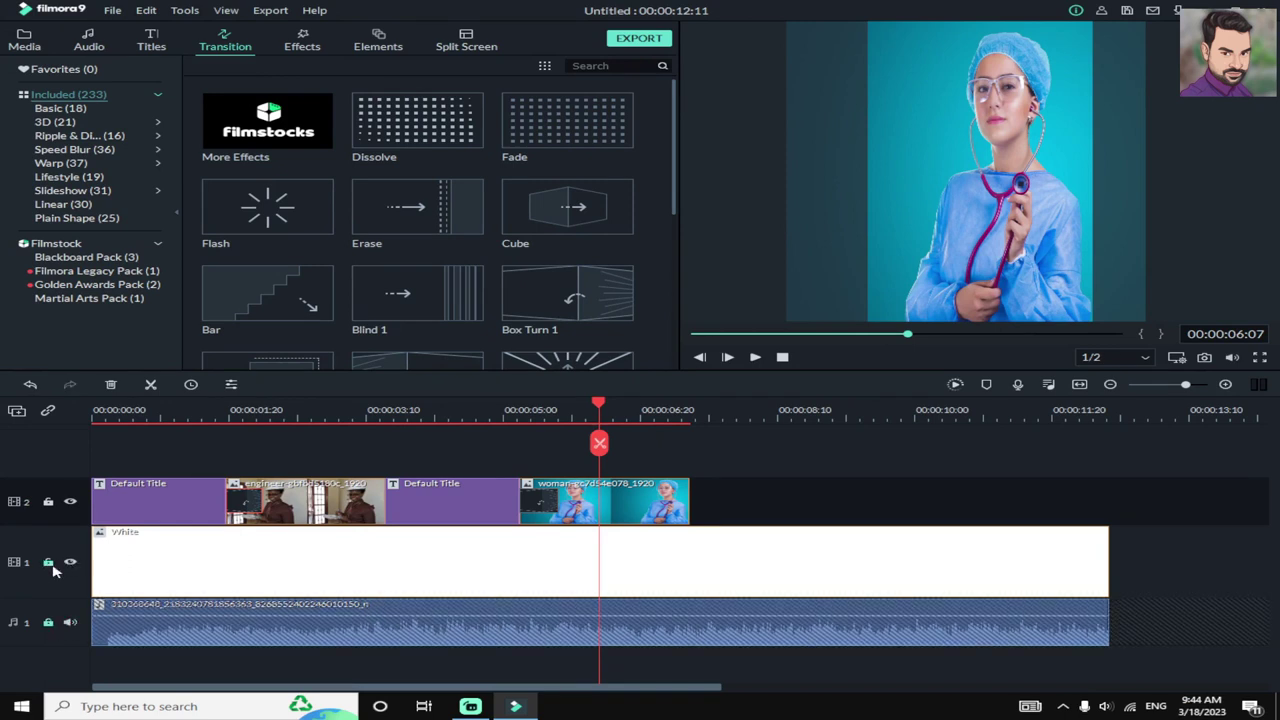
{"action": "left_click", "coordinate": [48, 562]}
Step: Insert the businessman stock footage after the woman photo at 00:00:07:08, keeping the 720 x 1280 30fps project settings
{"action": "left_click_drag", "start_coordinate": [599, 442], "coordinate": [689, 442]}
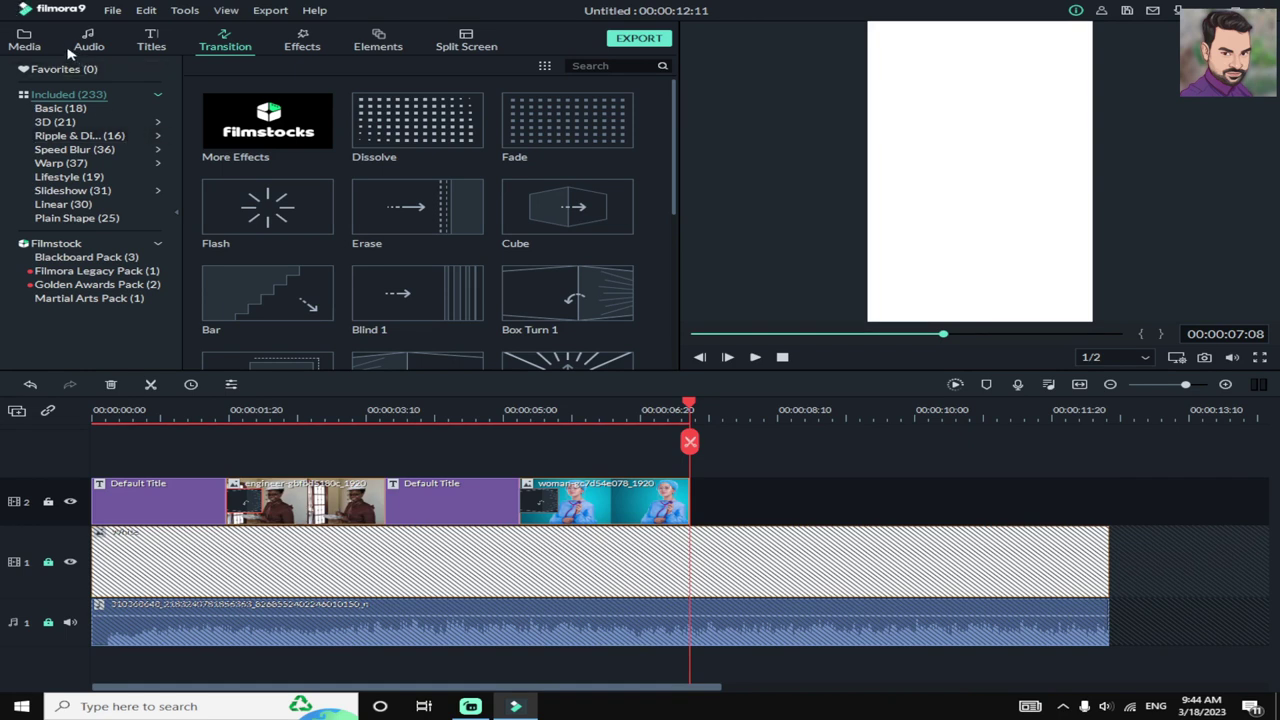
{"action": "left_click", "coordinate": [24, 40]}
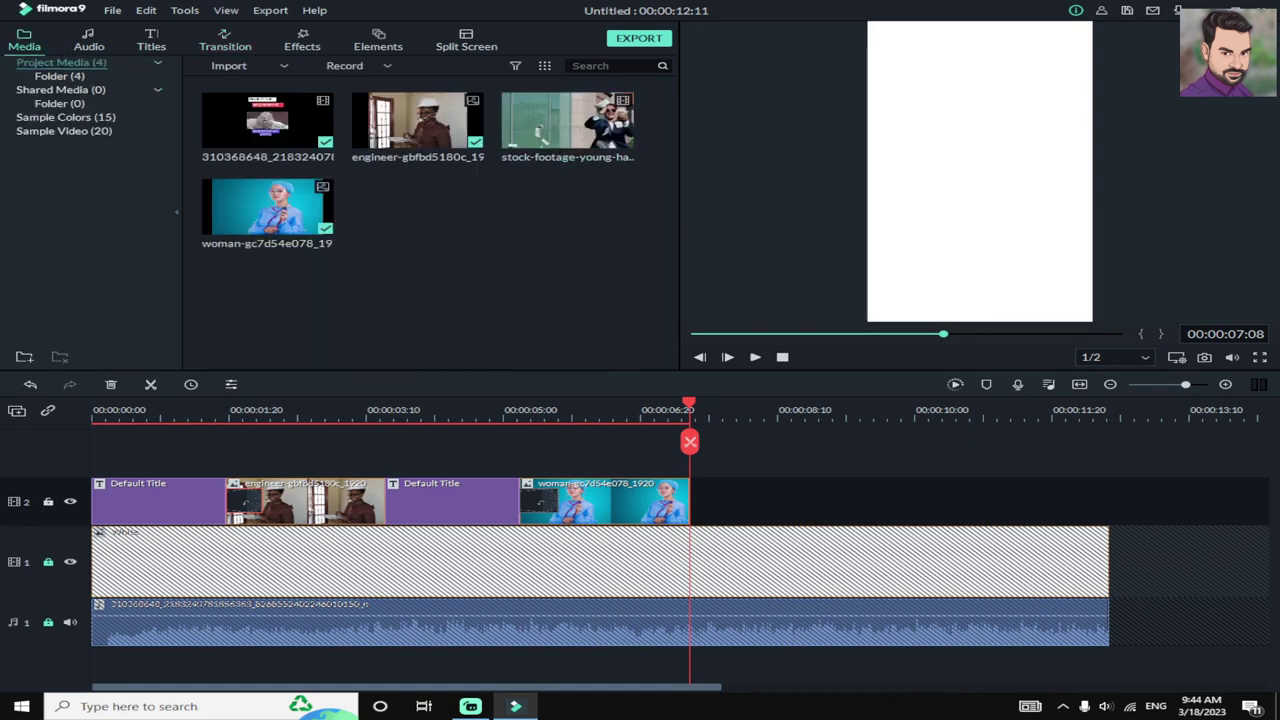
{"action": "mouse_move", "coordinate": [569, 133]}
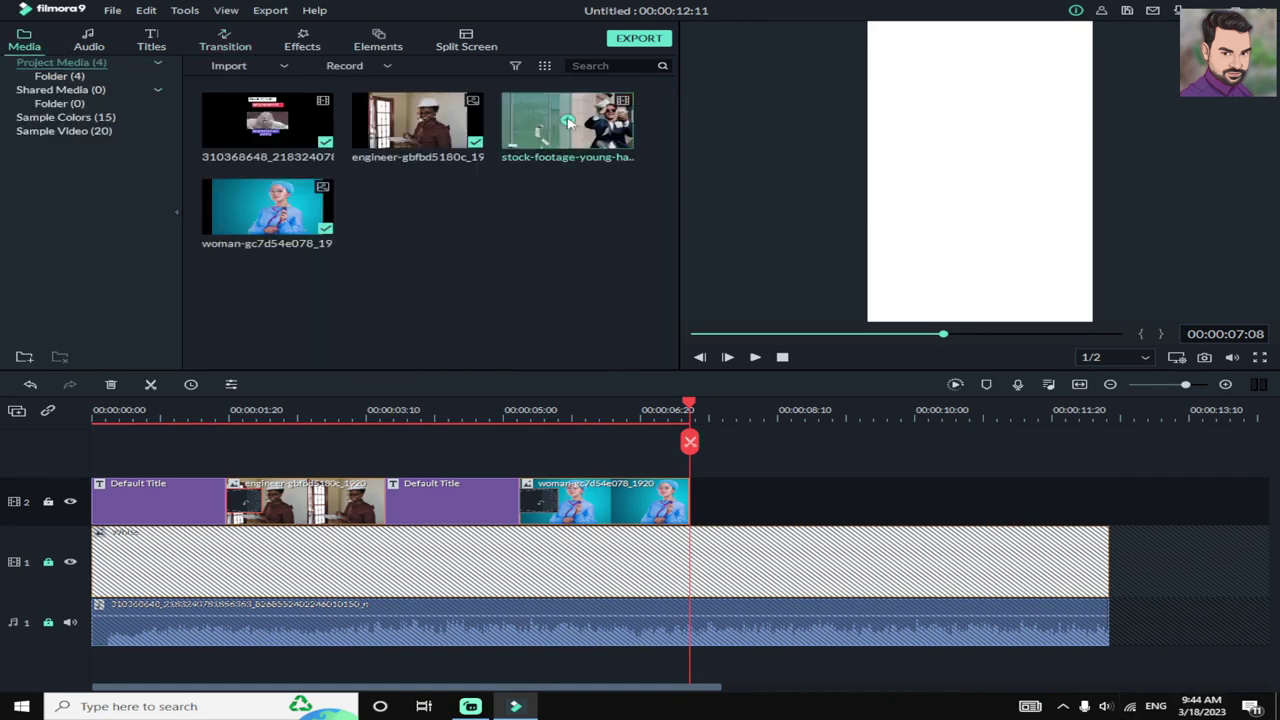
{"action": "left_click", "coordinate": [568, 121]}
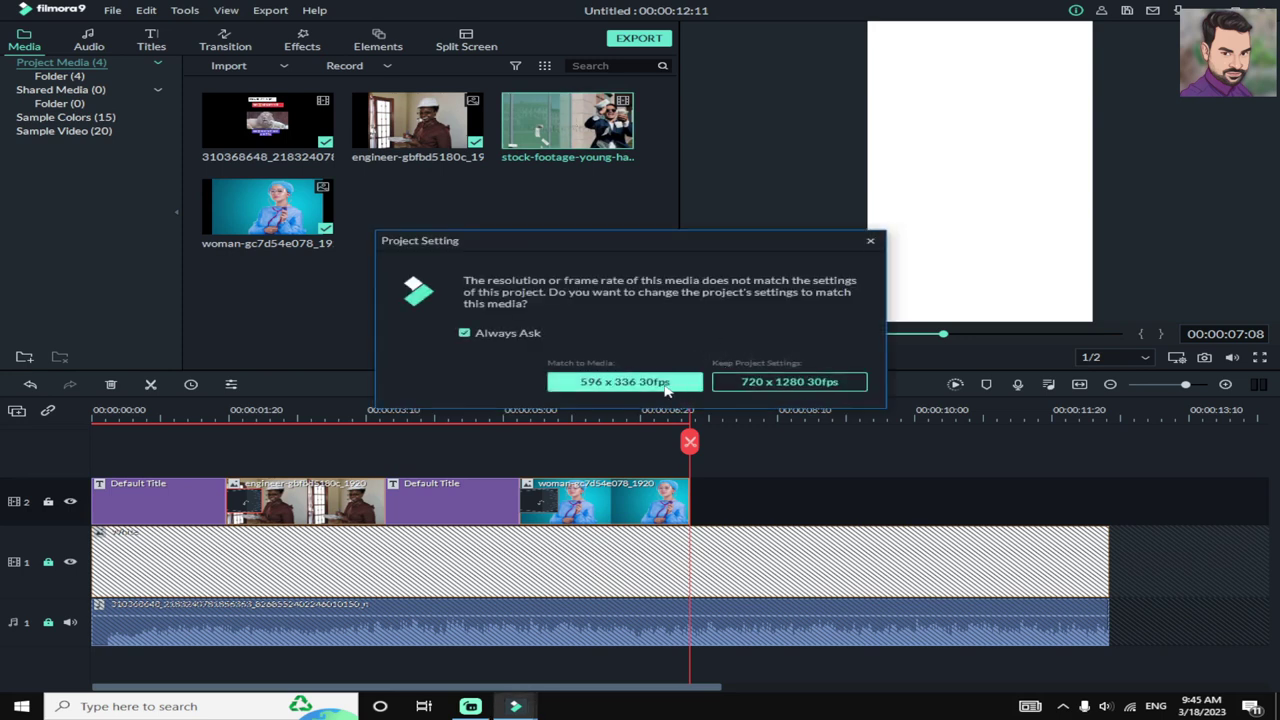
{"action": "left_click", "coordinate": [740, 384]}
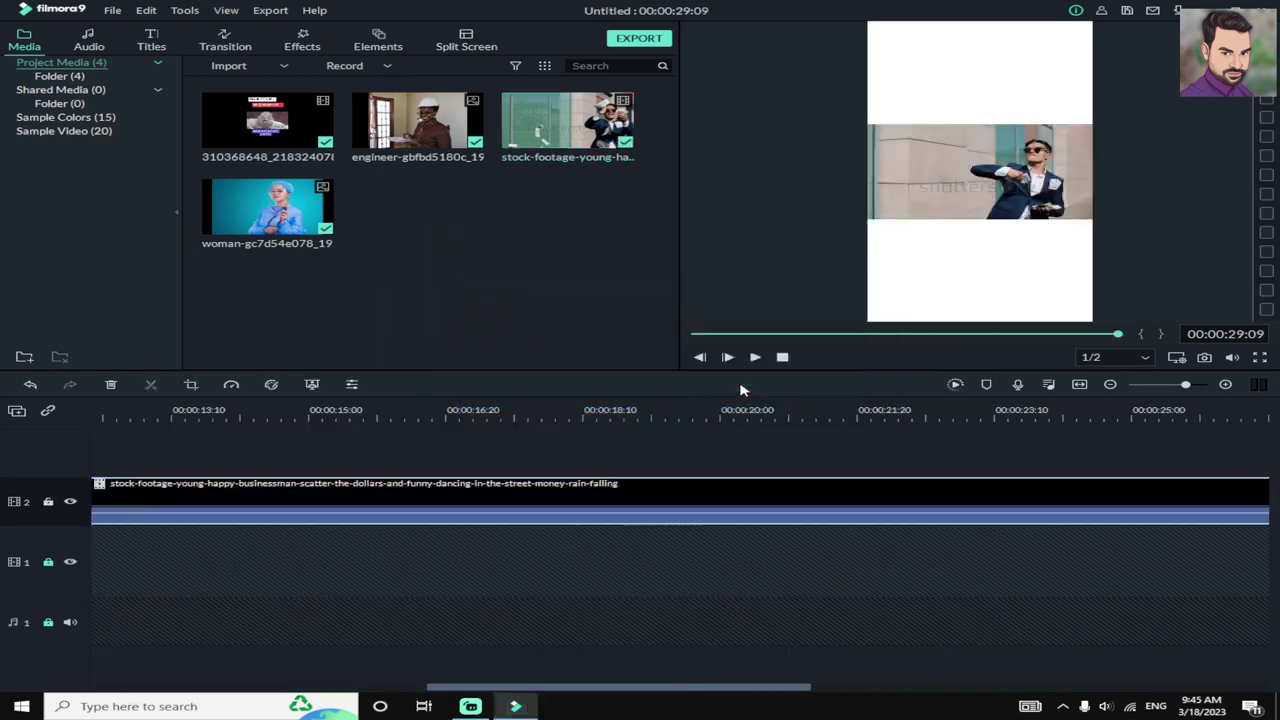
Step: Stretch, enlarge and reposition the businessman footage so that it fills the whole vertical frame
{"action": "left_click_drag", "start_coordinate": [673, 690], "coordinate": [468, 689]}
{"action": "left_click", "coordinate": [516, 405]}
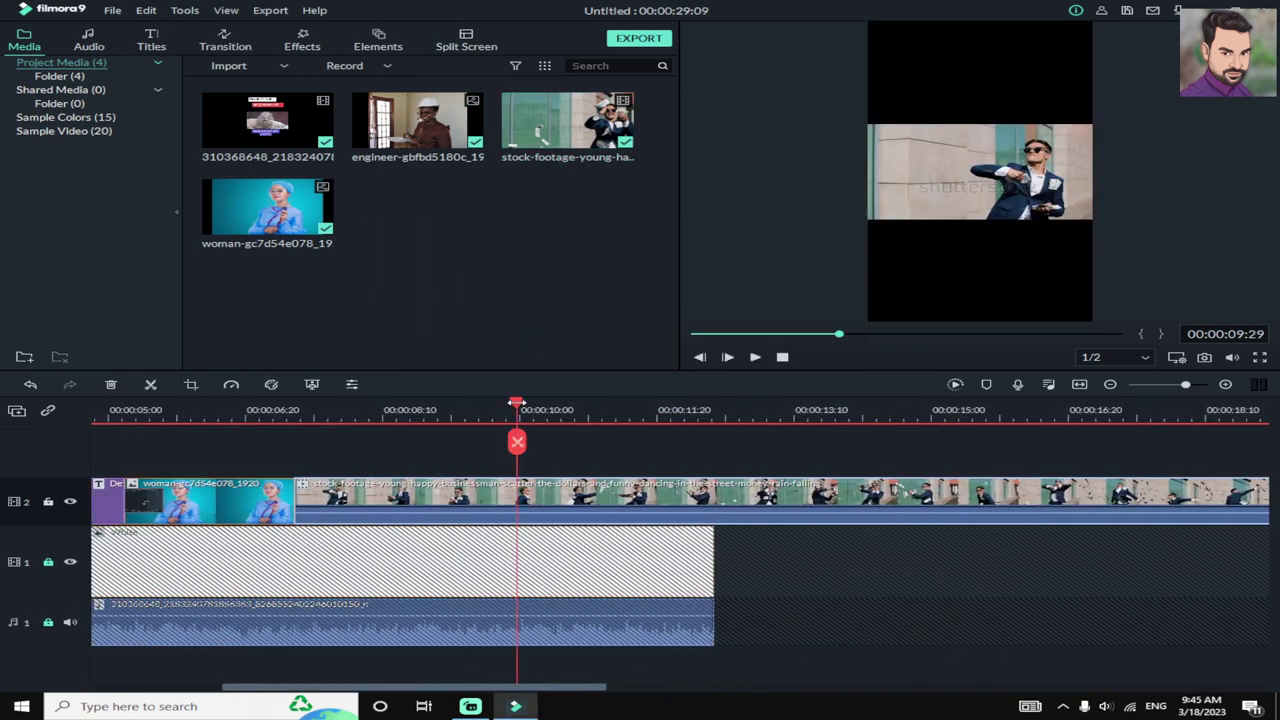
{"action": "left_click", "coordinate": [965, 163]}
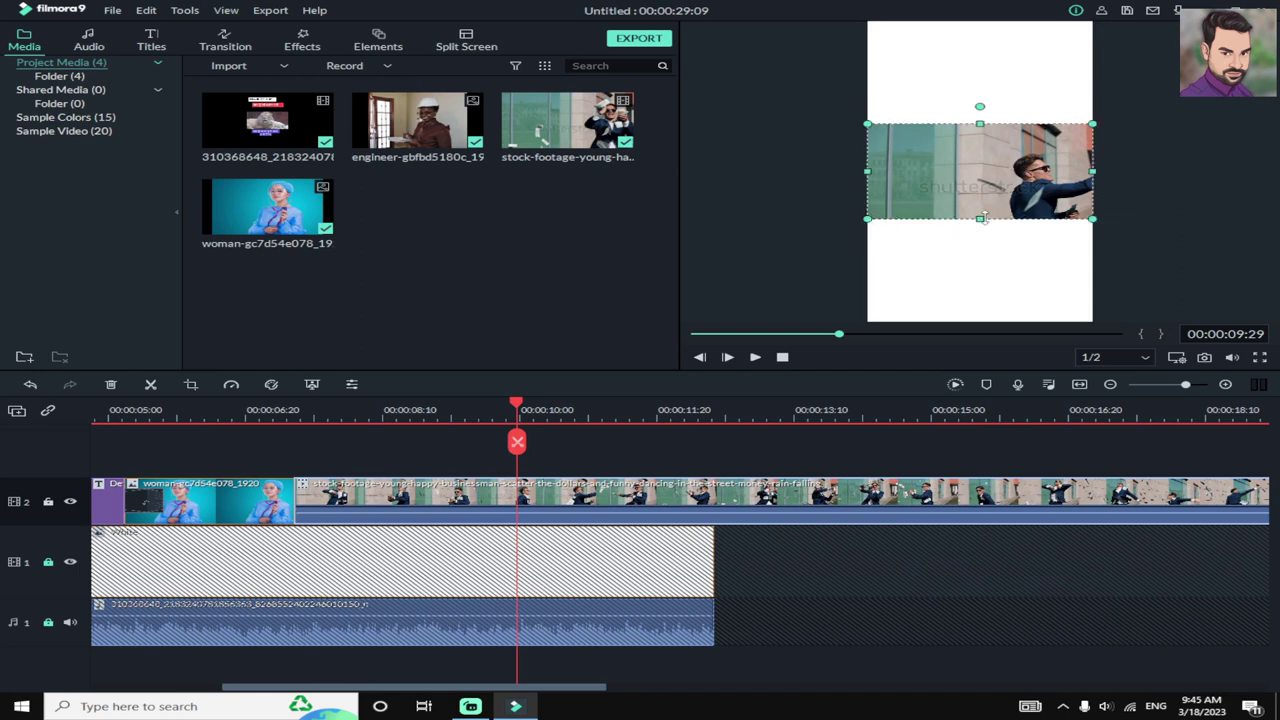
{"action": "left_click_drag", "start_coordinate": [981, 218], "coordinate": [987, 322]}
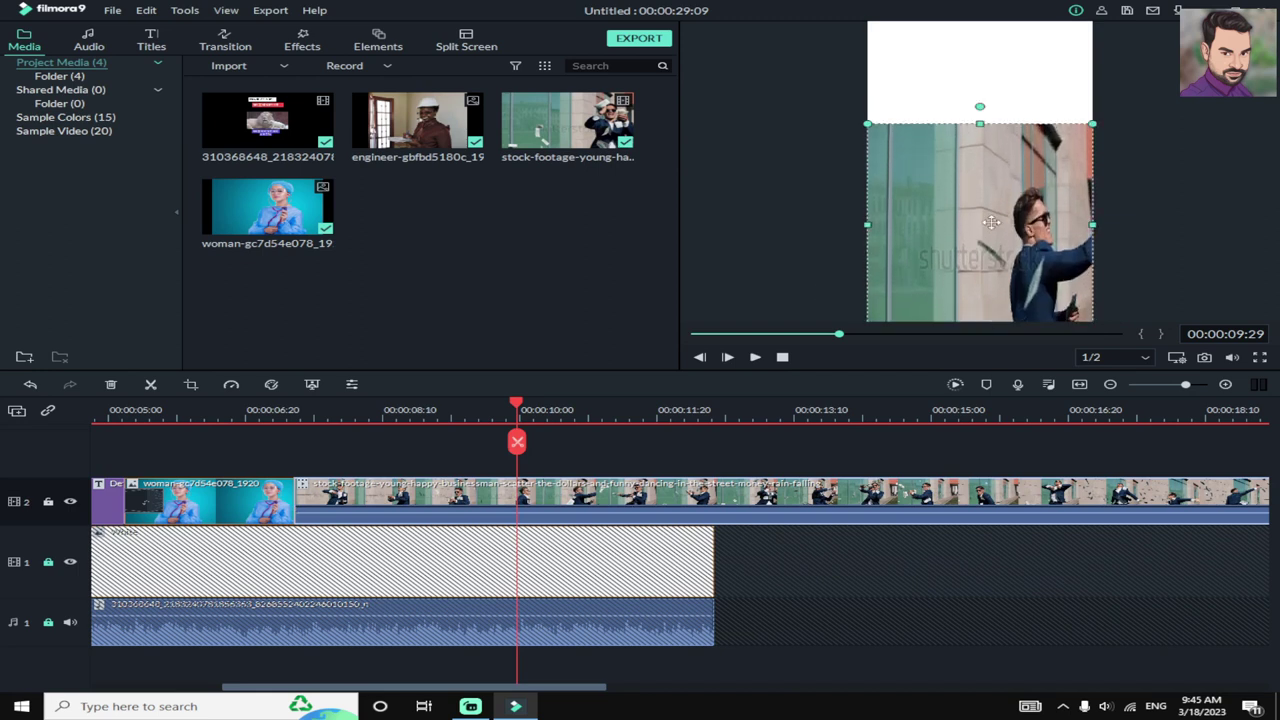
{"action": "left_click_drag", "start_coordinate": [991, 222], "coordinate": [942, 250]}
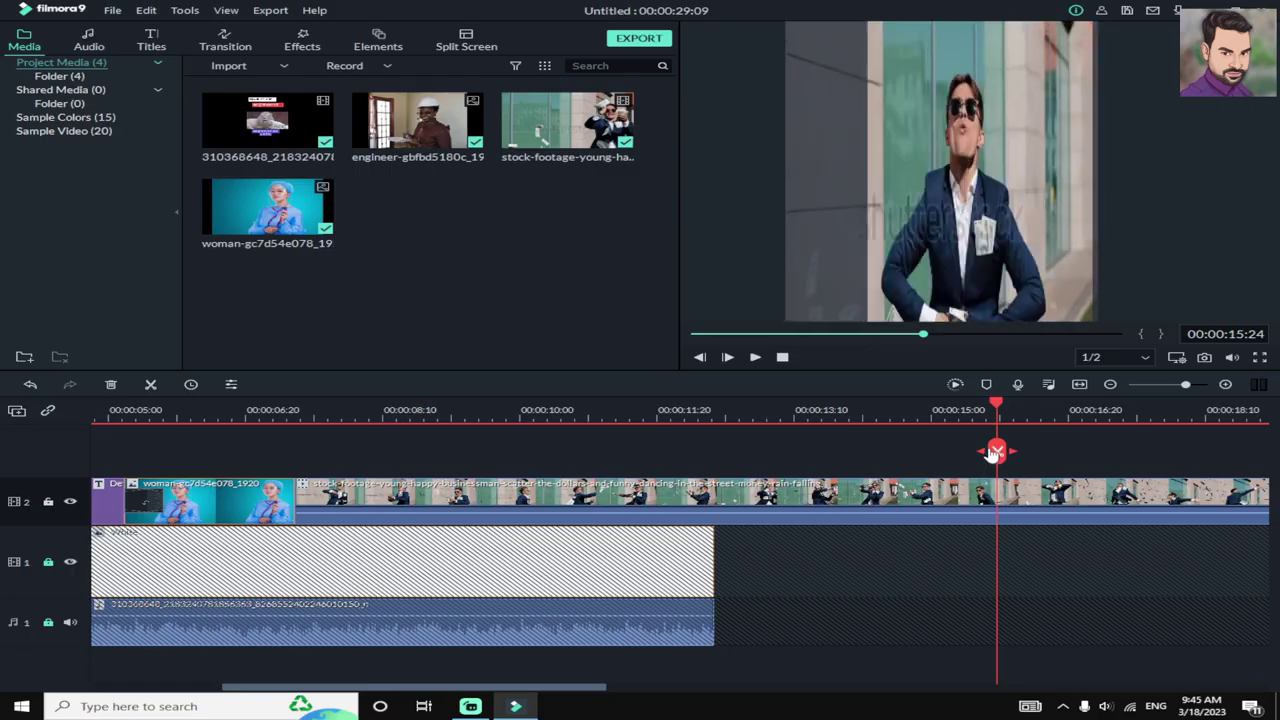
Step: Cut the businessman footage off after 00:00:15:24, and speed the remaining clip up to 1.67x so it ends with the white background at 00:00:12:11
{"action": "left_click", "coordinate": [997, 451]}
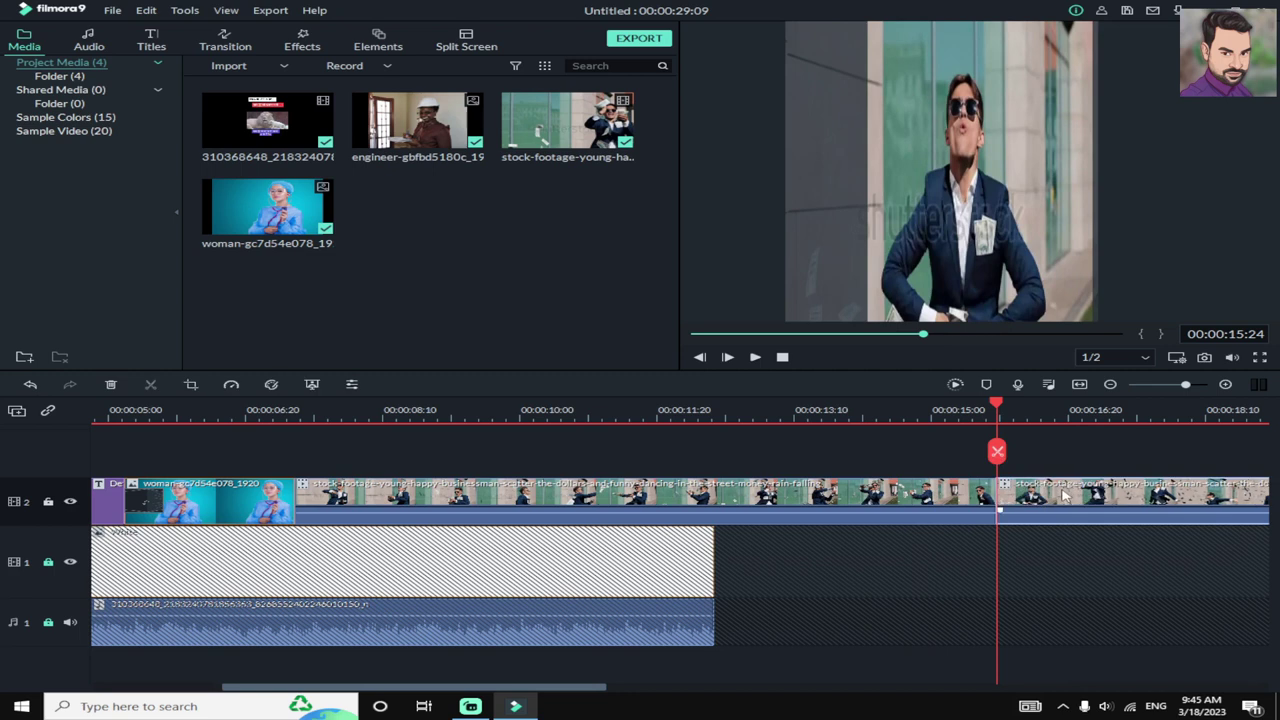
{"action": "left_click", "coordinate": [1065, 495]}
{"action": "key", "text": "Delete"}
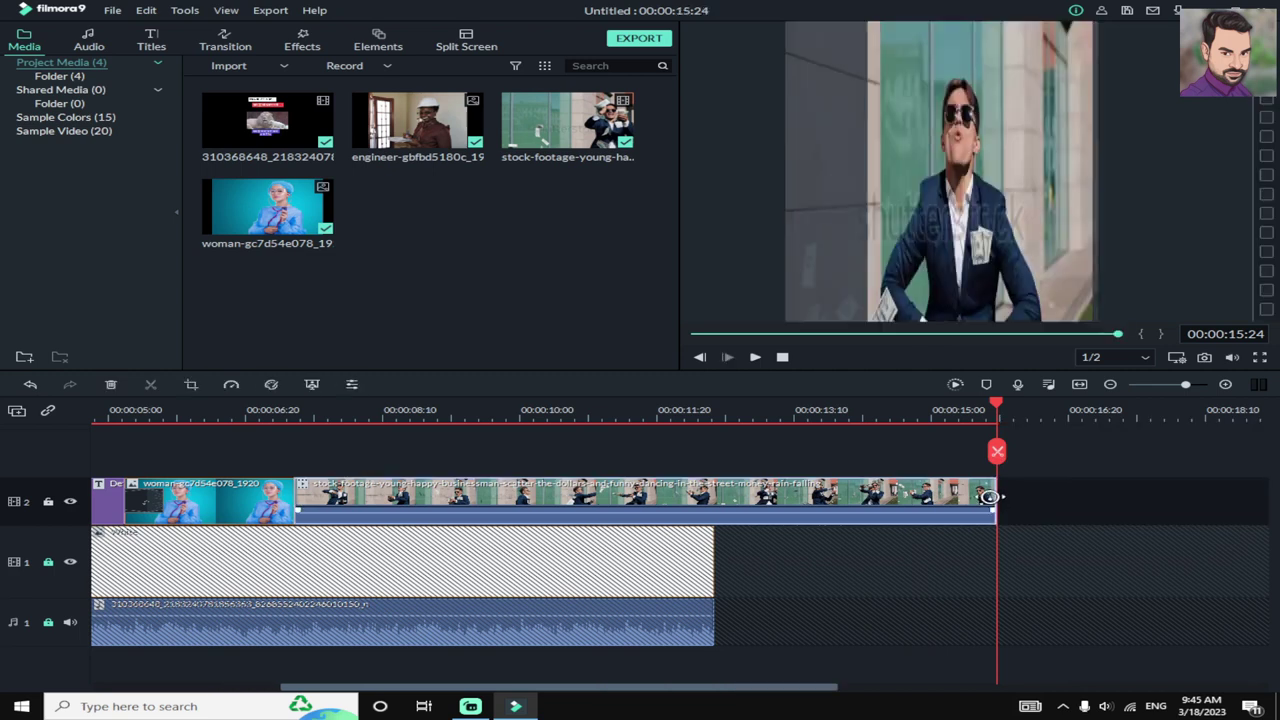
{"action": "left_click_drag", "start_coordinate": [996, 494], "coordinate": [713, 493]}
Step: Mute the audio track and preview the businessman footage from 00:00:07:03
{"action": "left_click", "coordinate": [281, 412]}
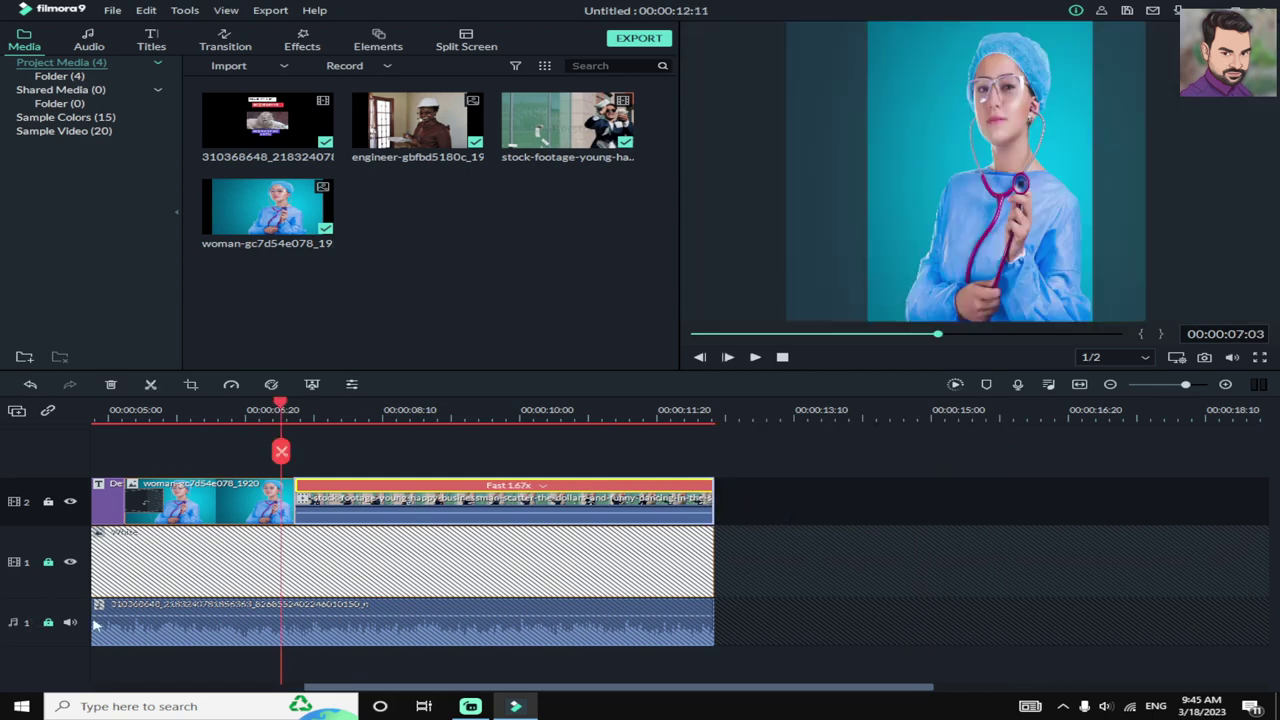
{"action": "left_click", "coordinate": [70, 622]}
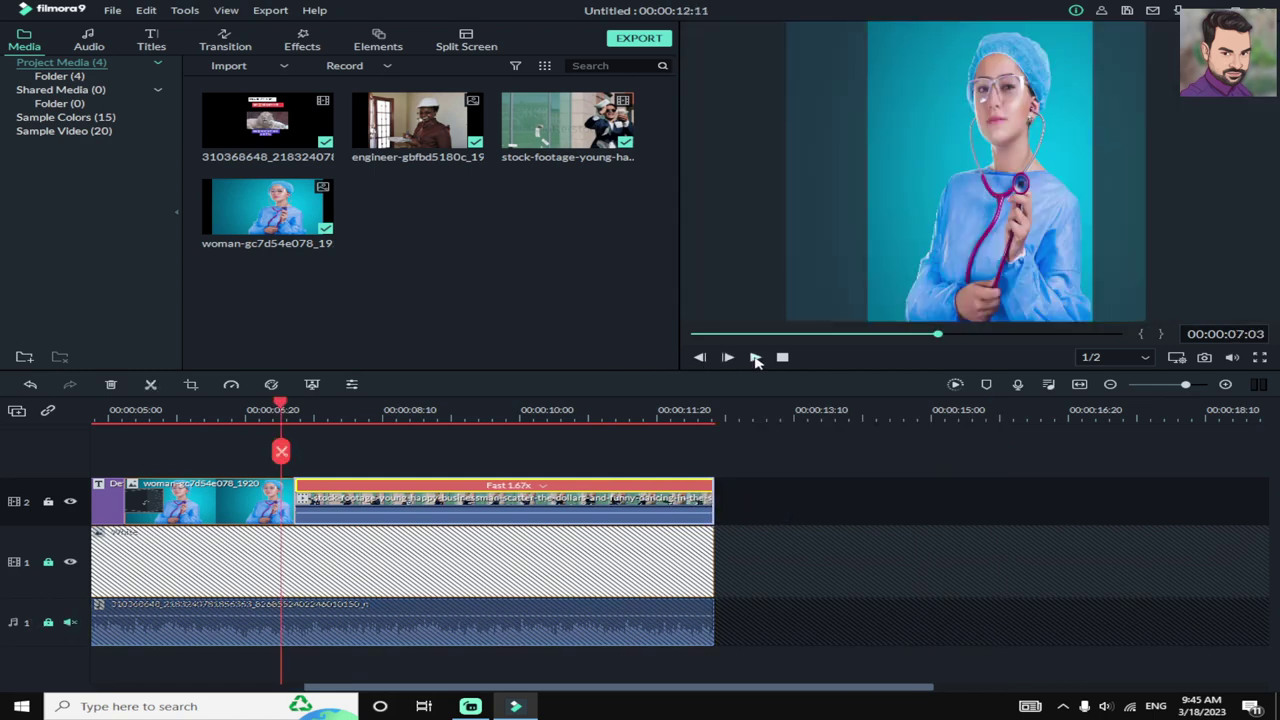
{"action": "left_click", "coordinate": [756, 358]}
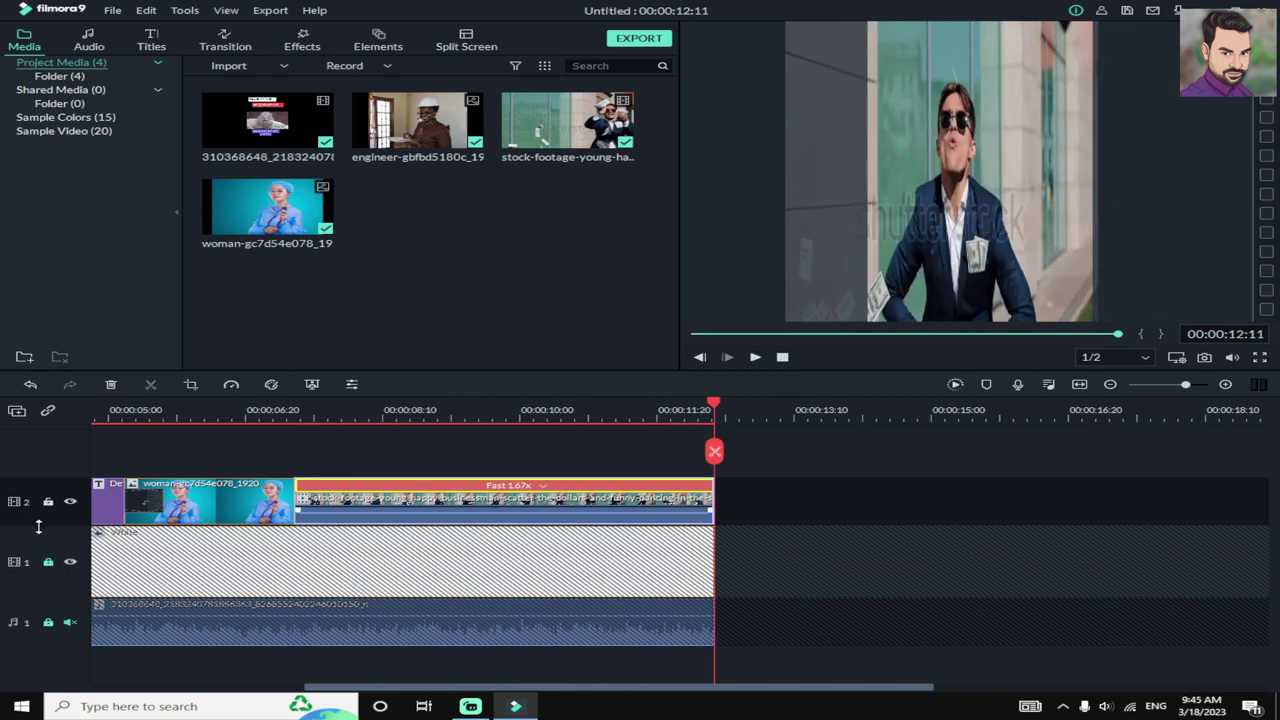
Step: Unmute and unlock the audio track, and set its clip's volume to 2 dB
{"action": "left_click", "coordinate": [70, 622]}
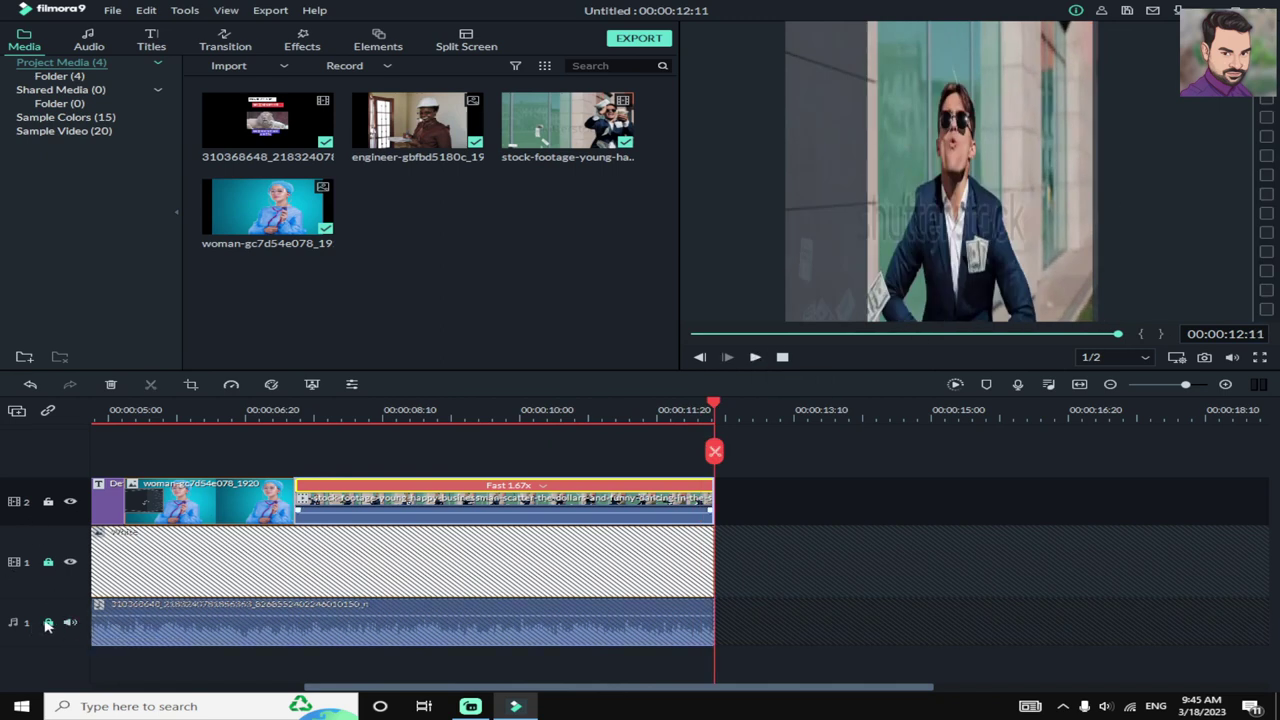
{"action": "key", "text": "Up"}
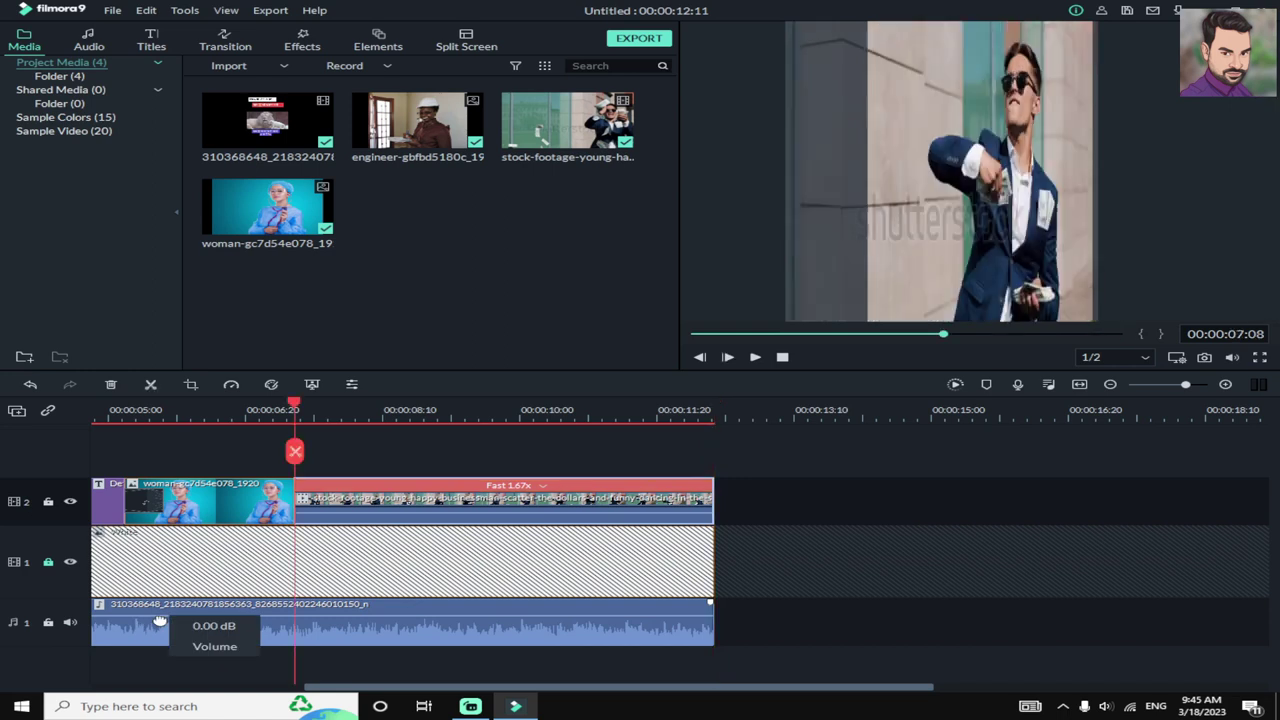
{"action": "double_click", "coordinate": [160, 610]}
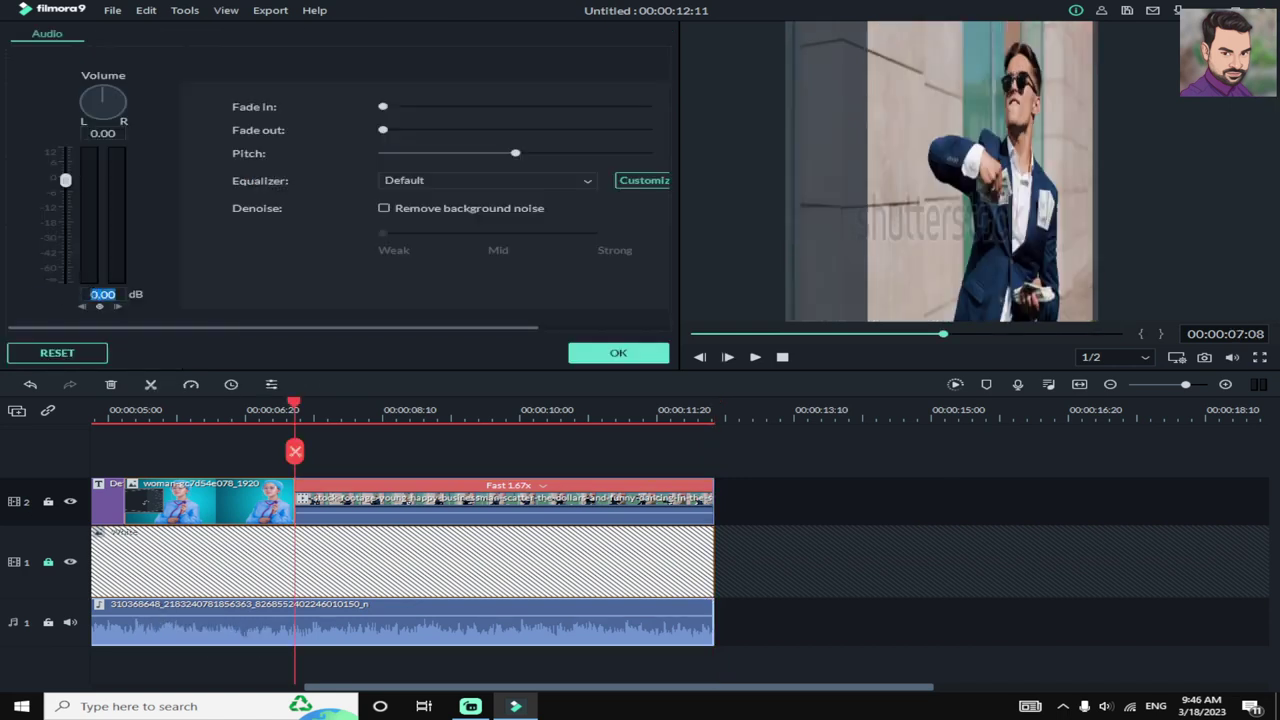
{"action": "left_click", "coordinate": [91, 294]}
{"action": "type", "text": "2"}
{"action": "left_click", "coordinate": [605, 356]}
Step: Mute the audio track and preview the video from the beginning into the businessman footage
{"action": "left_click", "coordinate": [700, 357]}
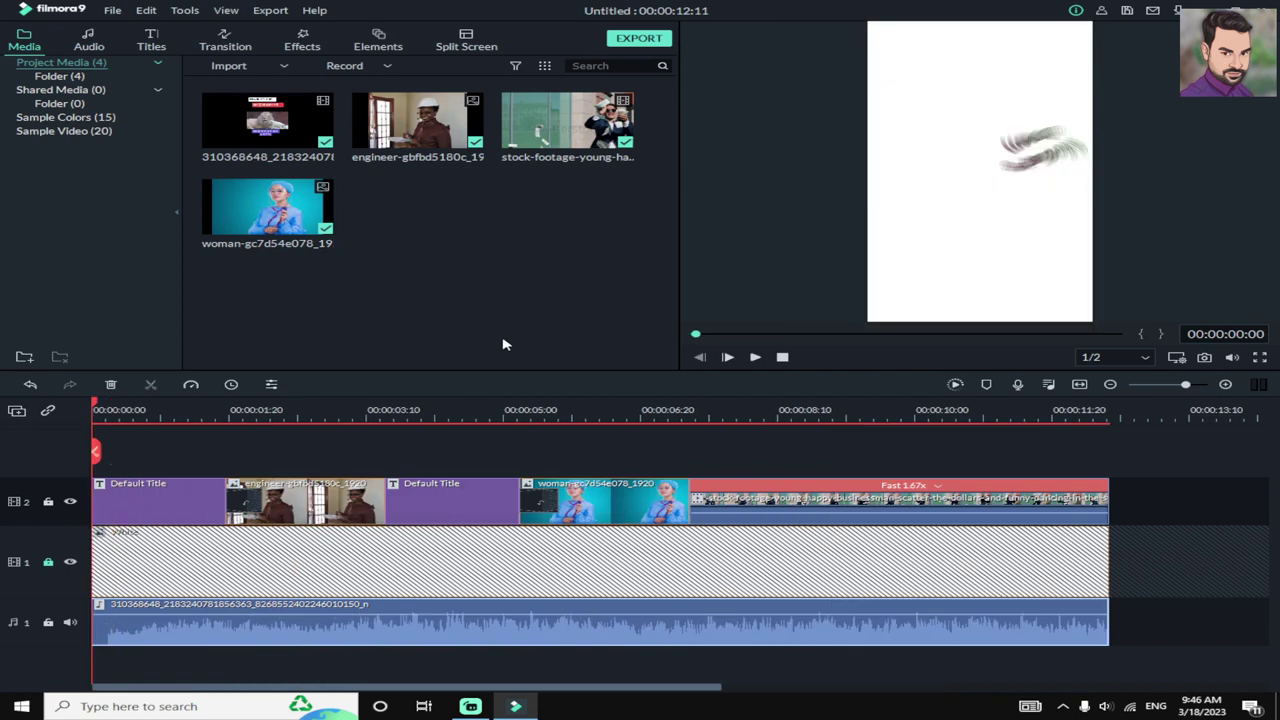
{"action": "left_click", "coordinate": [70, 622]}
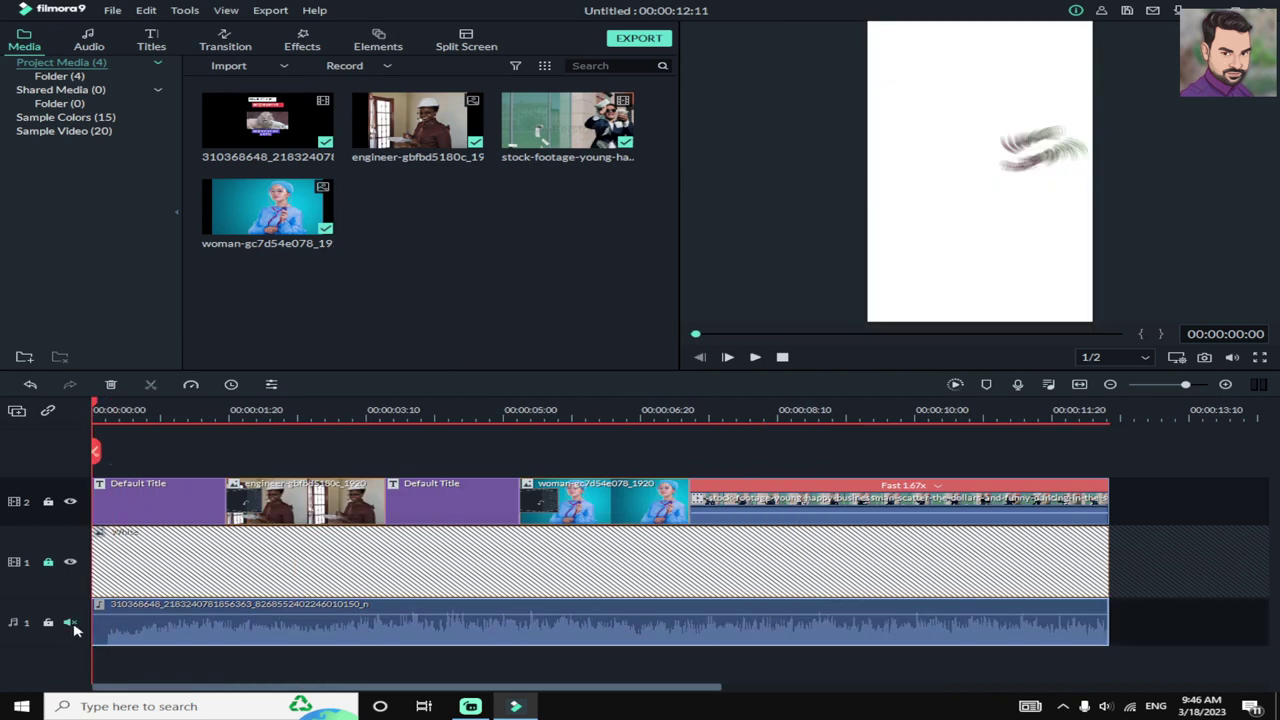
{"action": "left_click", "coordinate": [752, 360]}
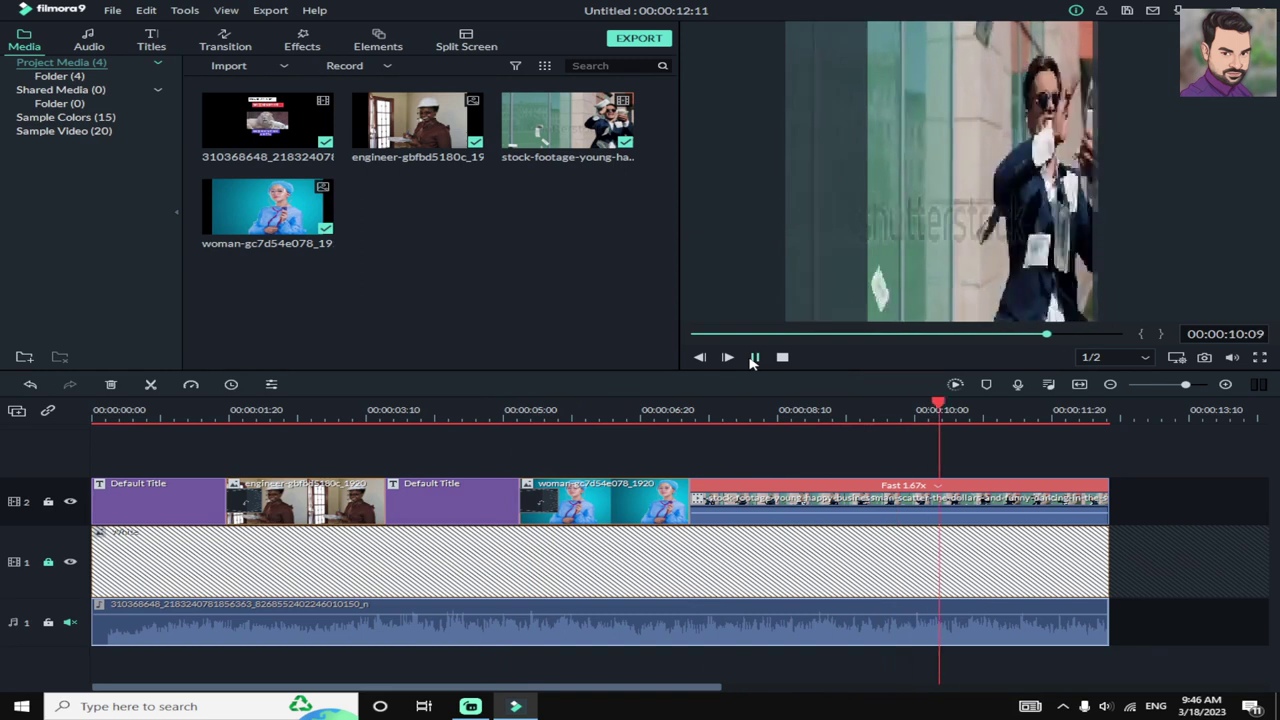
{"action": "left_click", "coordinate": [754, 358]}
Step: Copy the "Father's dream" title and insert the copy between the woman photo and the businessman footage at 00:00:07:08
{"action": "left_click", "coordinate": [686, 412]}
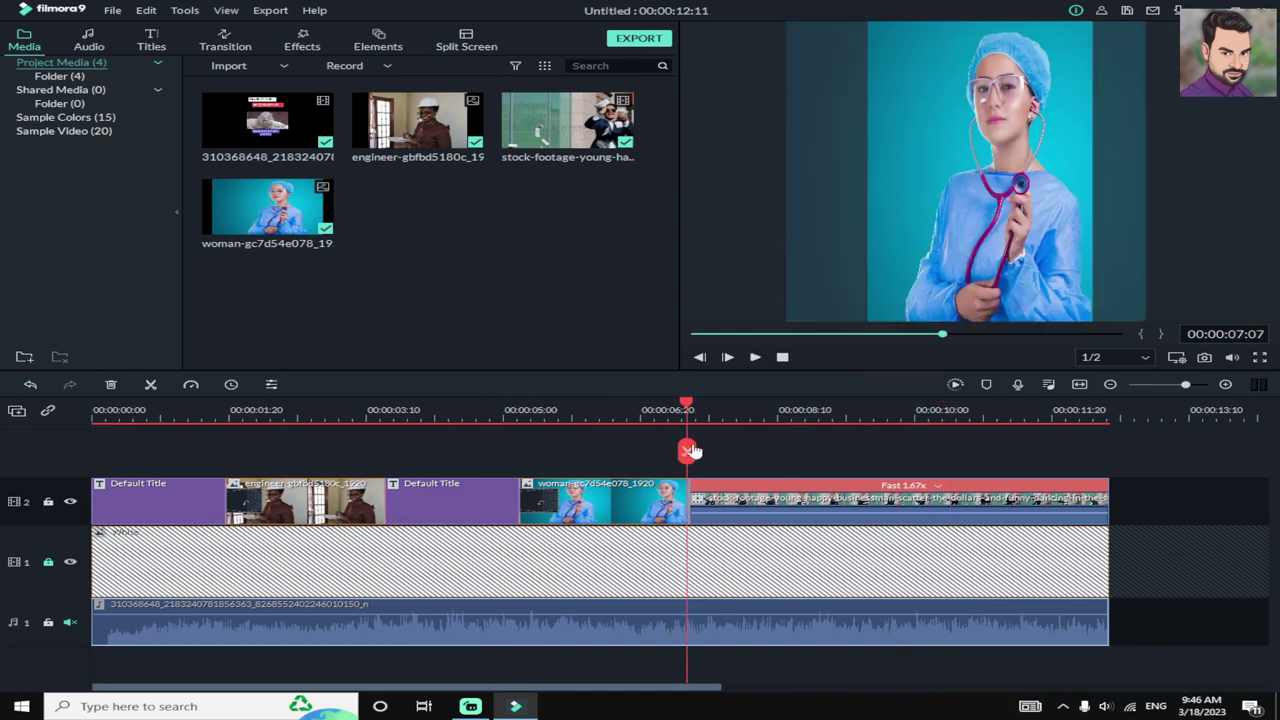
{"action": "left_click_drag", "start_coordinate": [687, 452], "coordinate": [690, 450]}
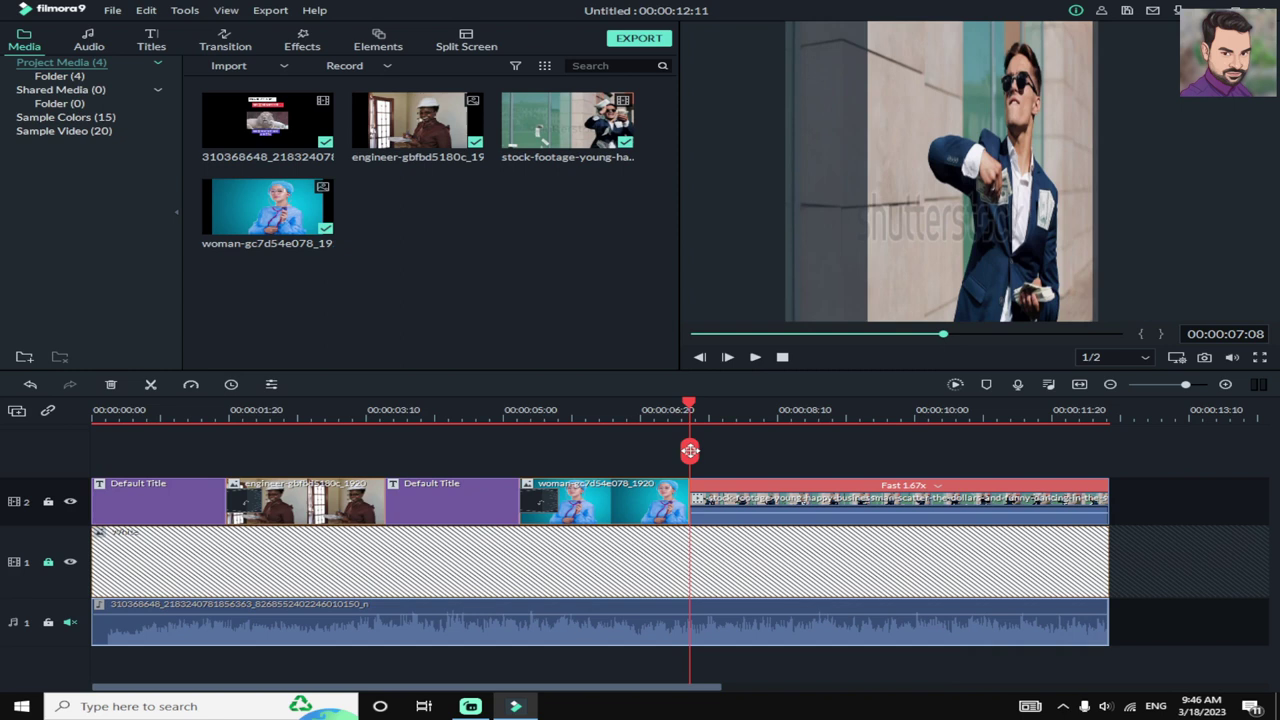
{"action": "left_click", "coordinate": [410, 495]}
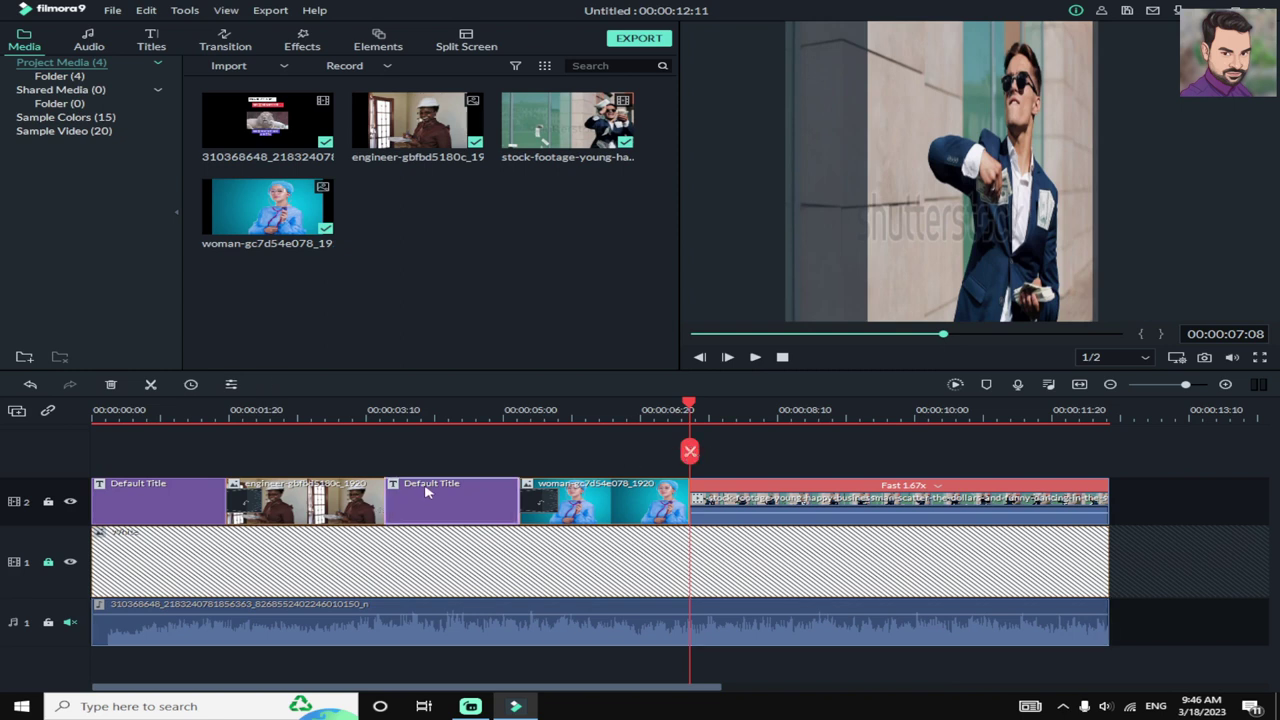
{"action": "right_click", "coordinate": [427, 492]}
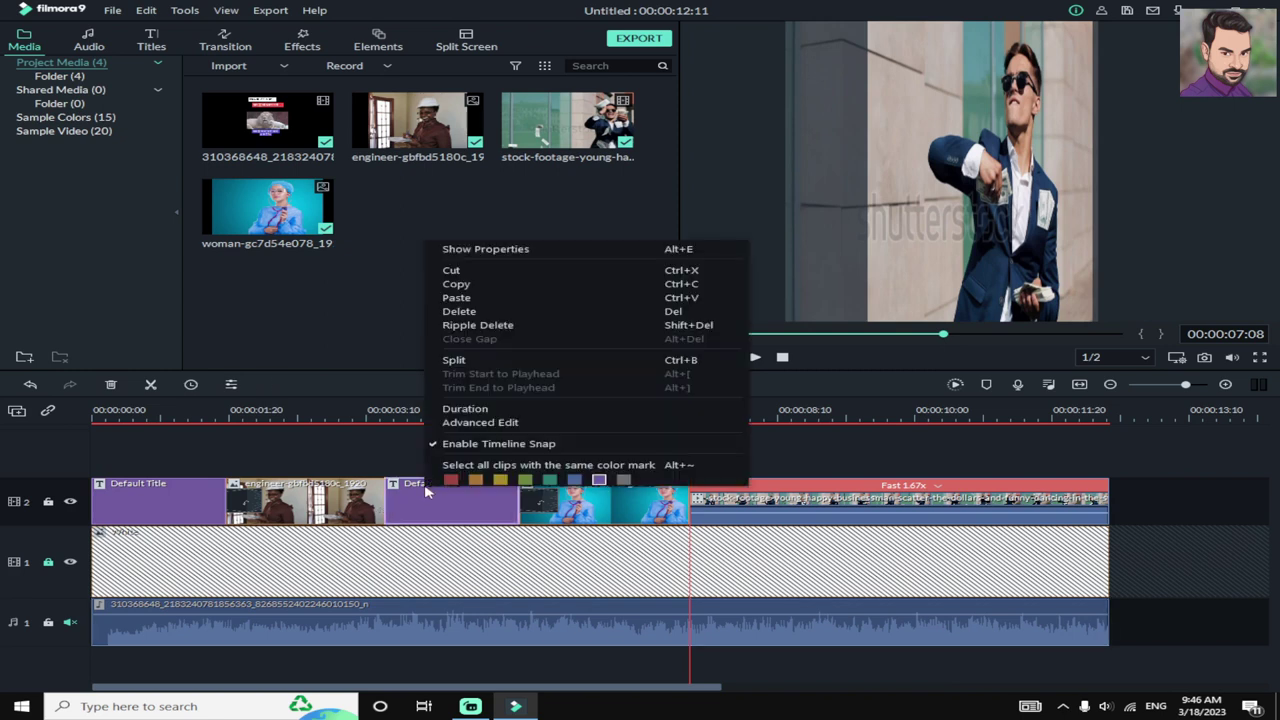
{"action": "left_click", "coordinate": [482, 288]}
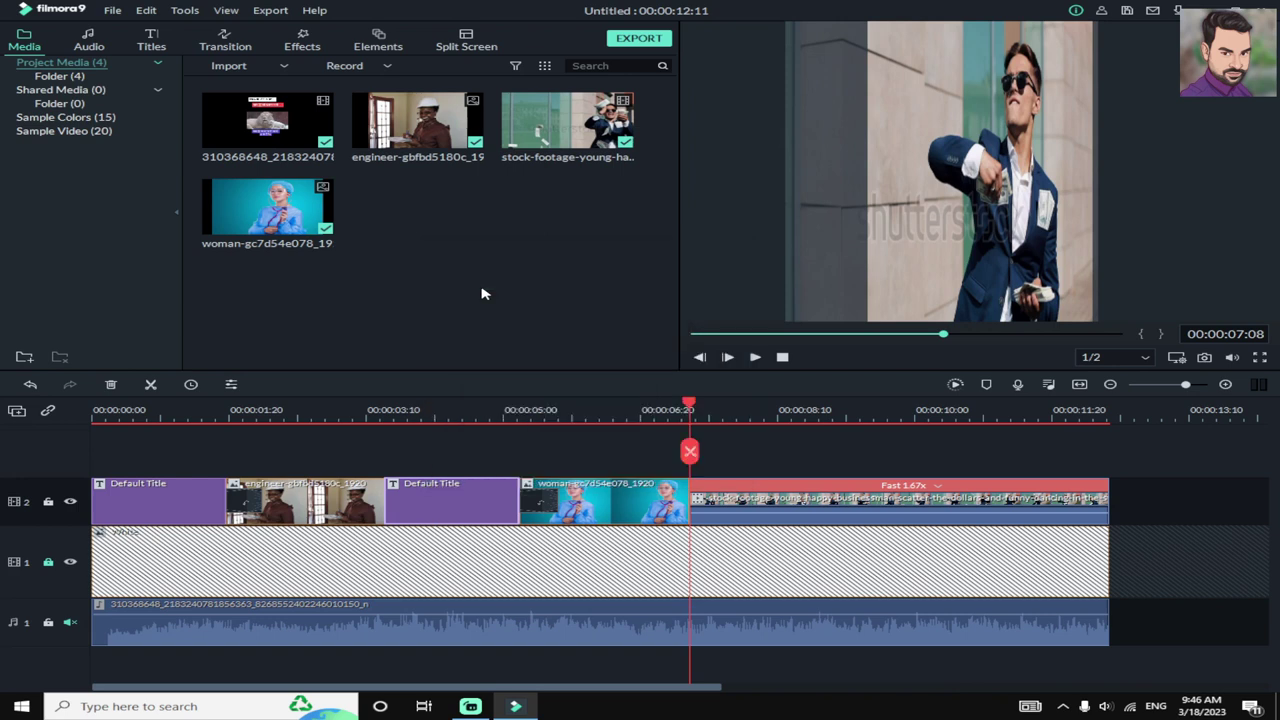
{"action": "key", "text": "ctrl+v"}
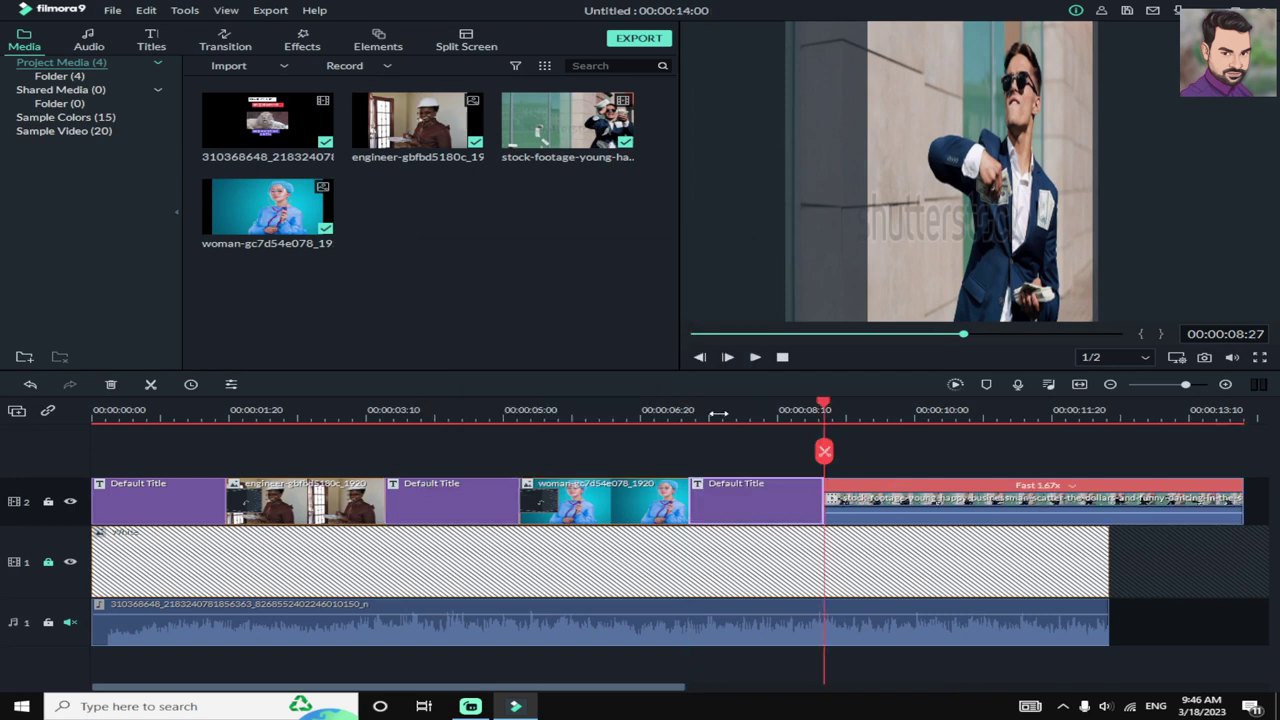
Step: Change the text of the copied title after the woman photo to "My dream"
{"action": "left_click", "coordinate": [717, 410]}
{"action": "double_click", "coordinate": [756, 492]}
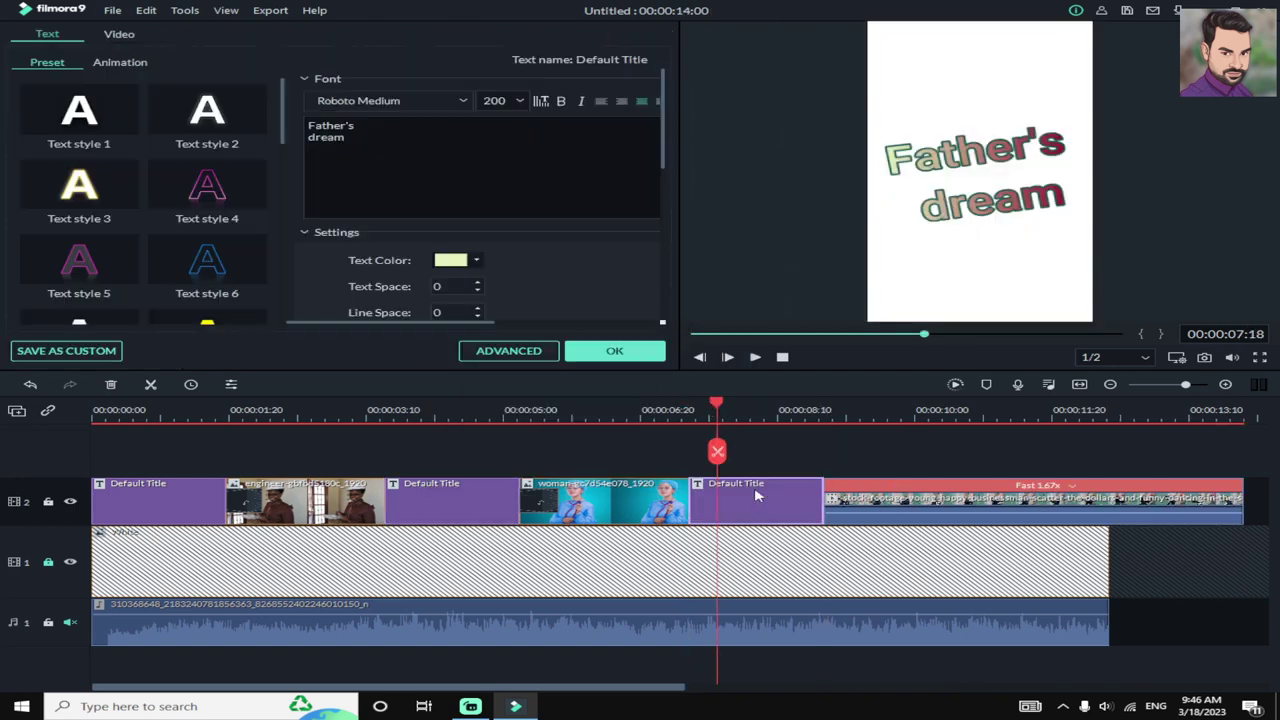
{"action": "left_click_drag", "start_coordinate": [355, 140], "coordinate": [233, 117]}
{"action": "left_click", "coordinate": [355, 126]}
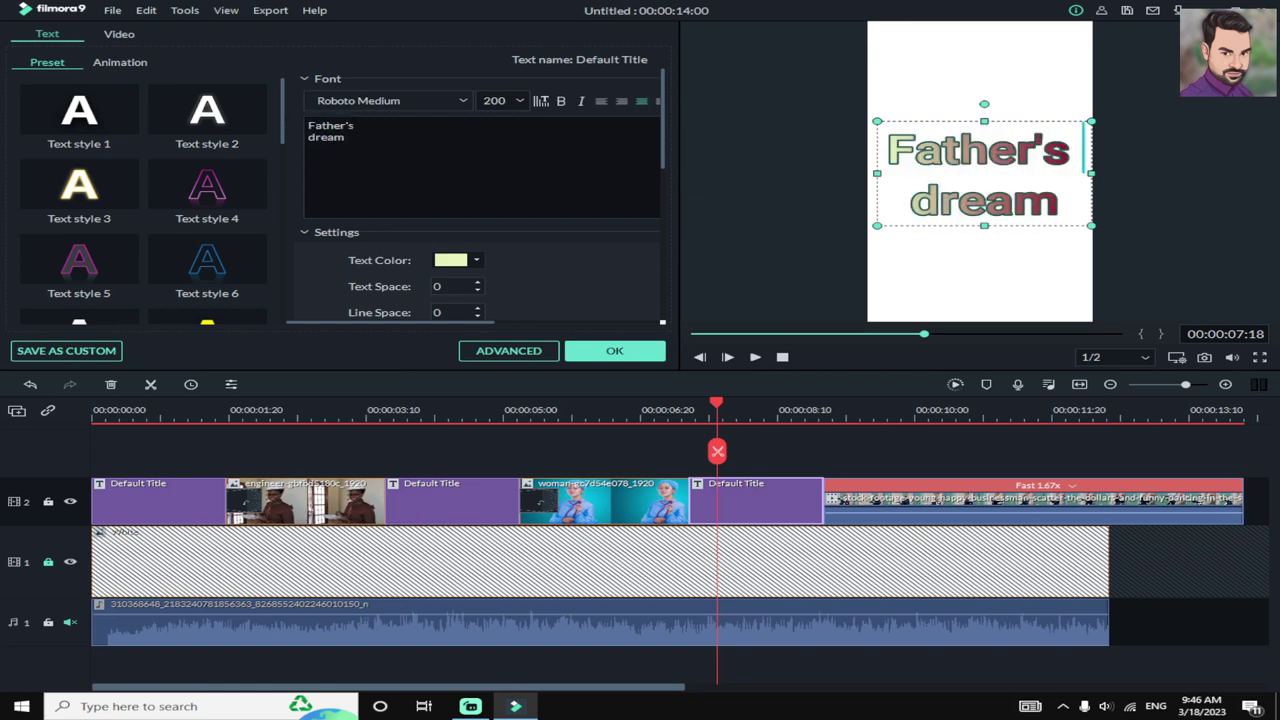
{"action": "key", "text": "shift+Left"}
{"action": "key", "text": "shift+Left"}
{"action": "key", "text": "shift+Left"}
{"action": "key", "text": "shift+Left"}
{"action": "key", "text": "shift+Left"}
{"action": "key", "text": "shift+Left"}
{"action": "key", "text": "shift+Left"}
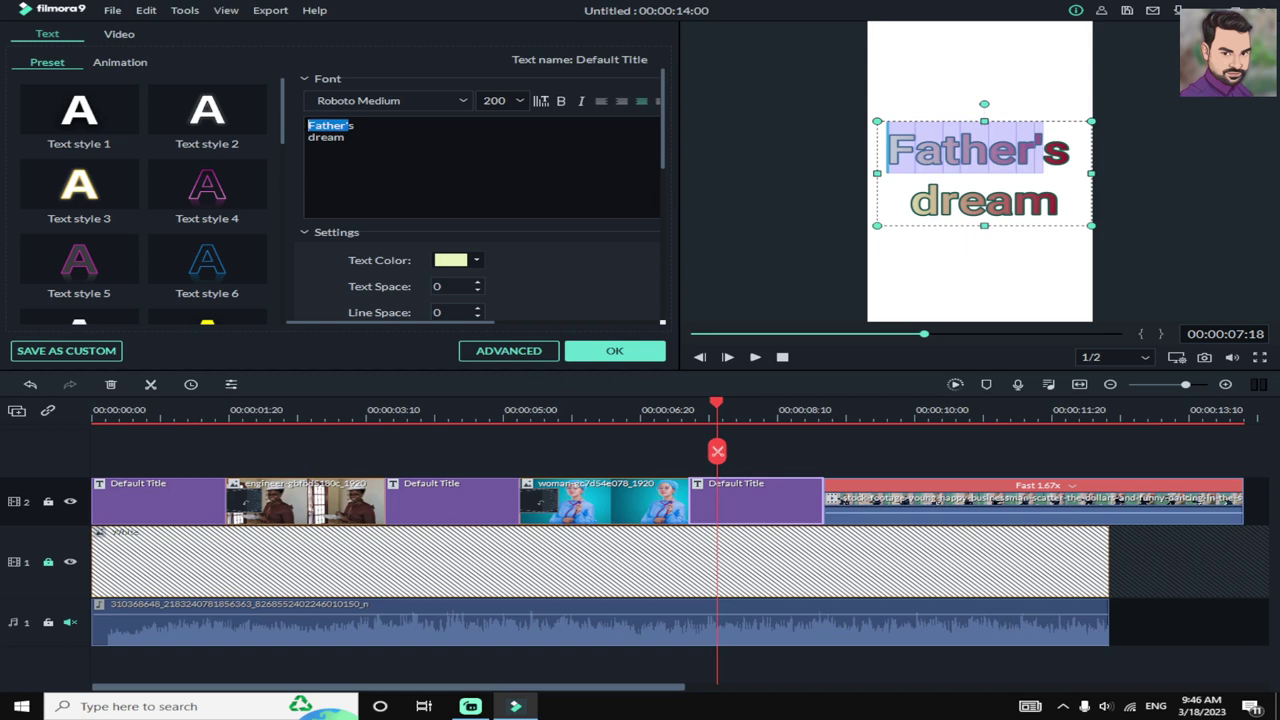
{"action": "key", "text": "BackSpace"}
{"action": "key", "text": "Delete"}
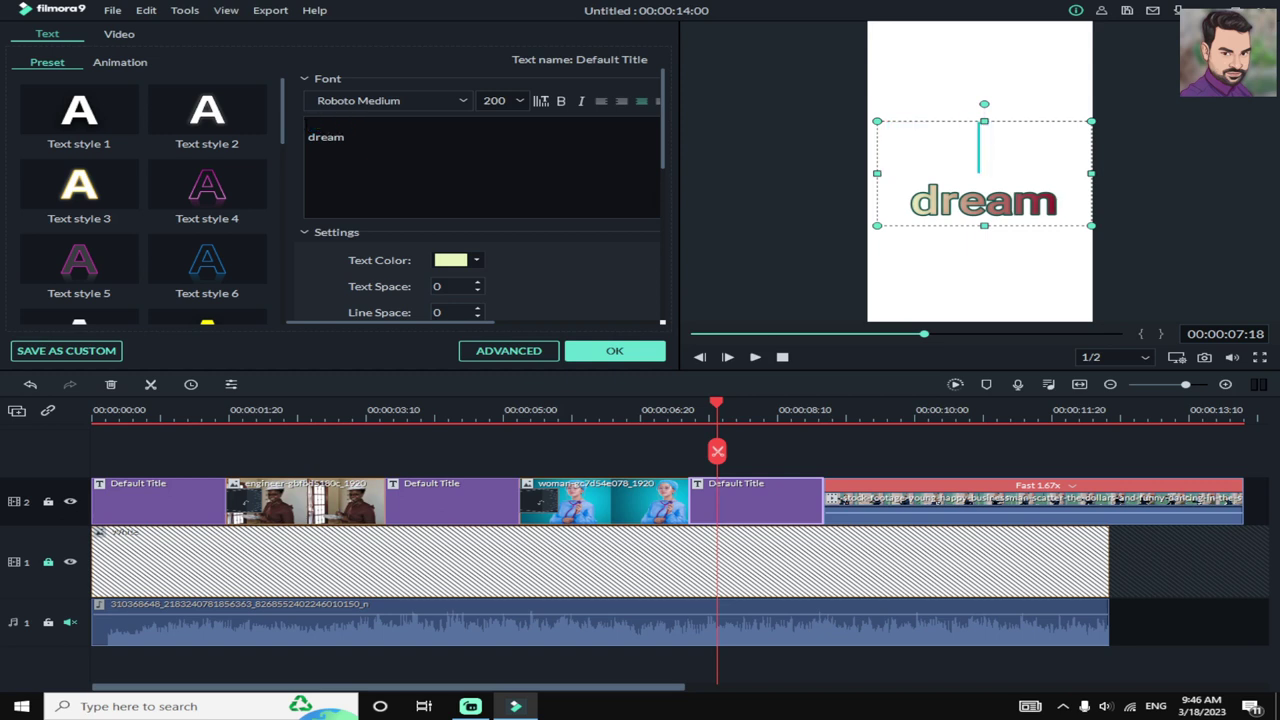
{"action": "type", "text": "My"}
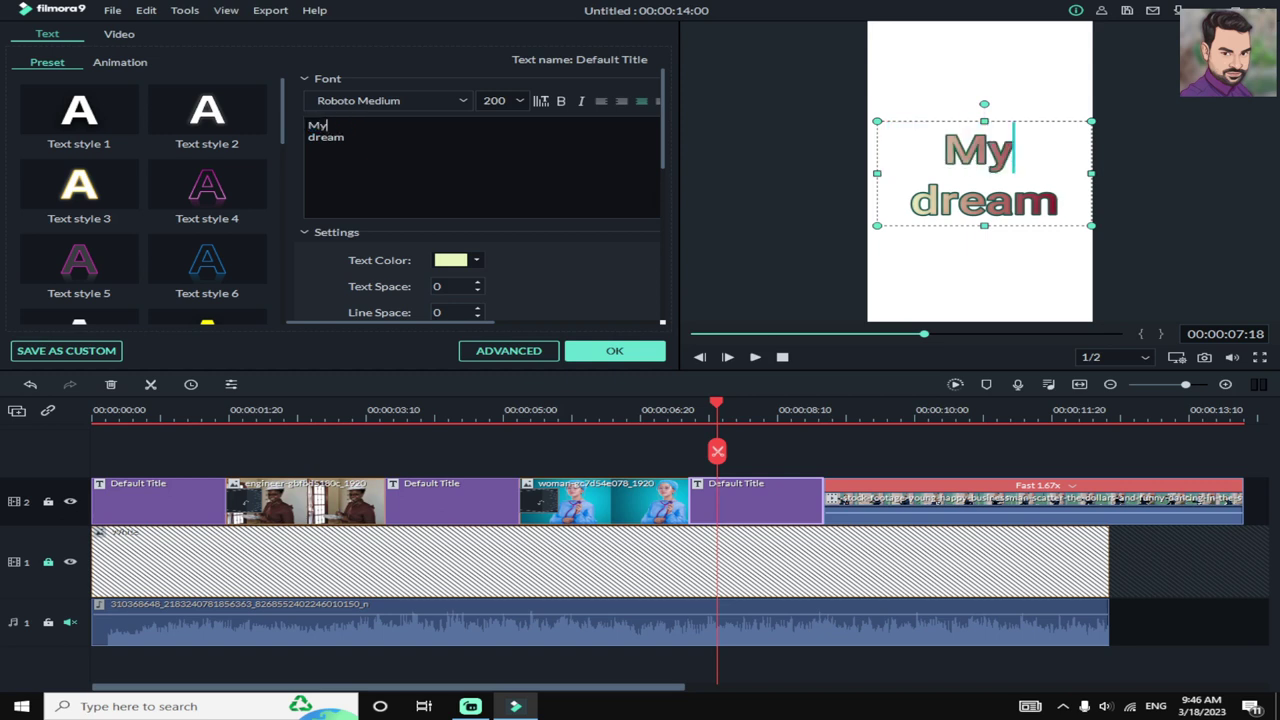
{"action": "left_click", "coordinate": [614, 355]}
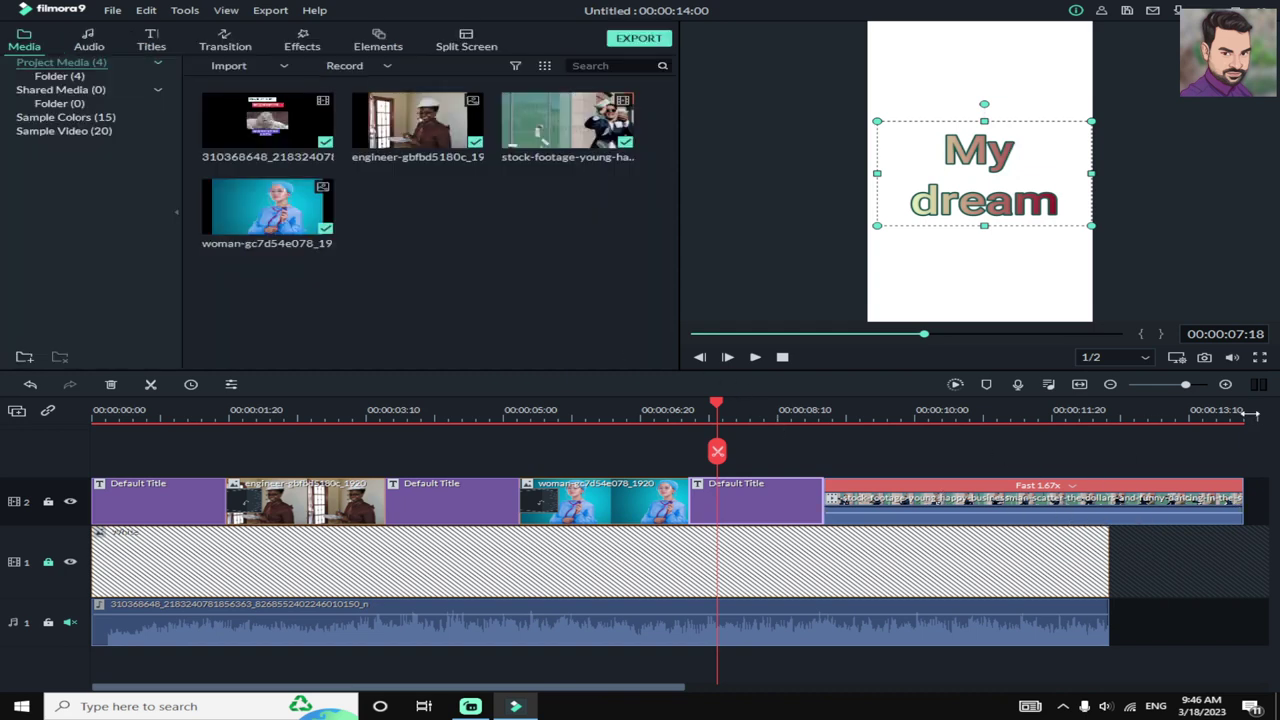
{"action": "left_click", "coordinate": [1250, 413]}
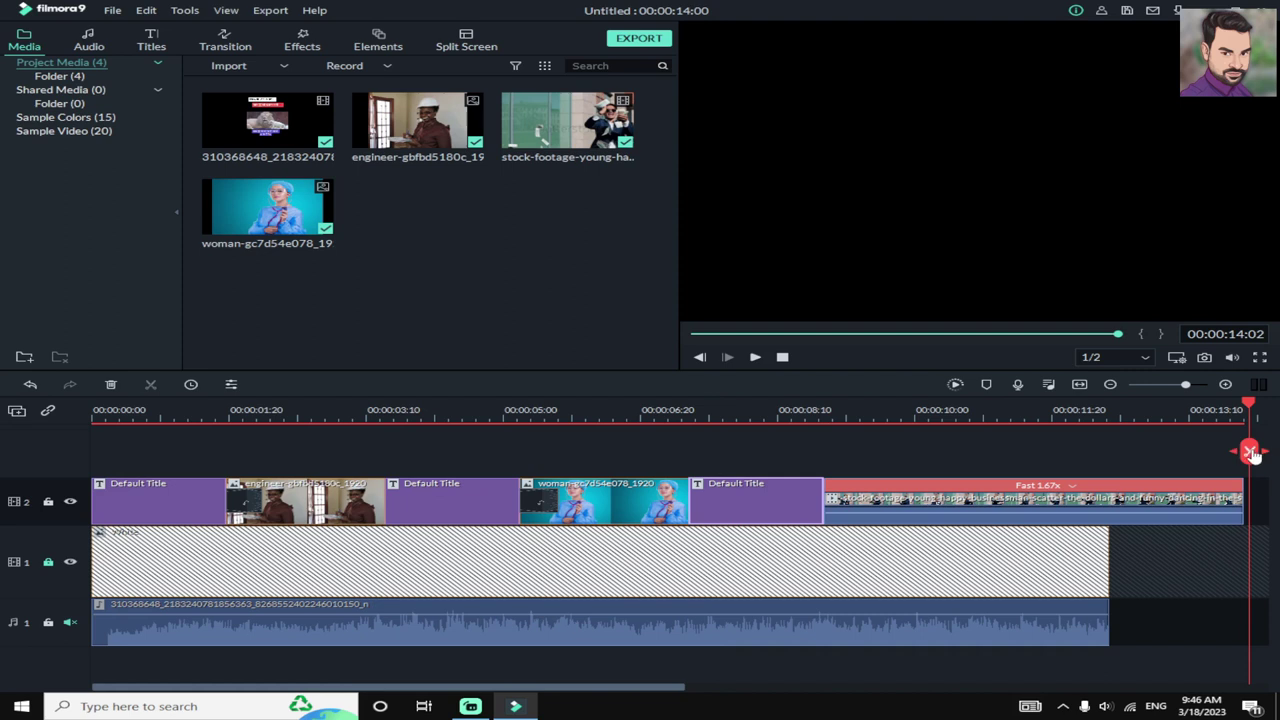
{"action": "left_click_drag", "start_coordinate": [1249, 450], "coordinate": [1245, 450]}
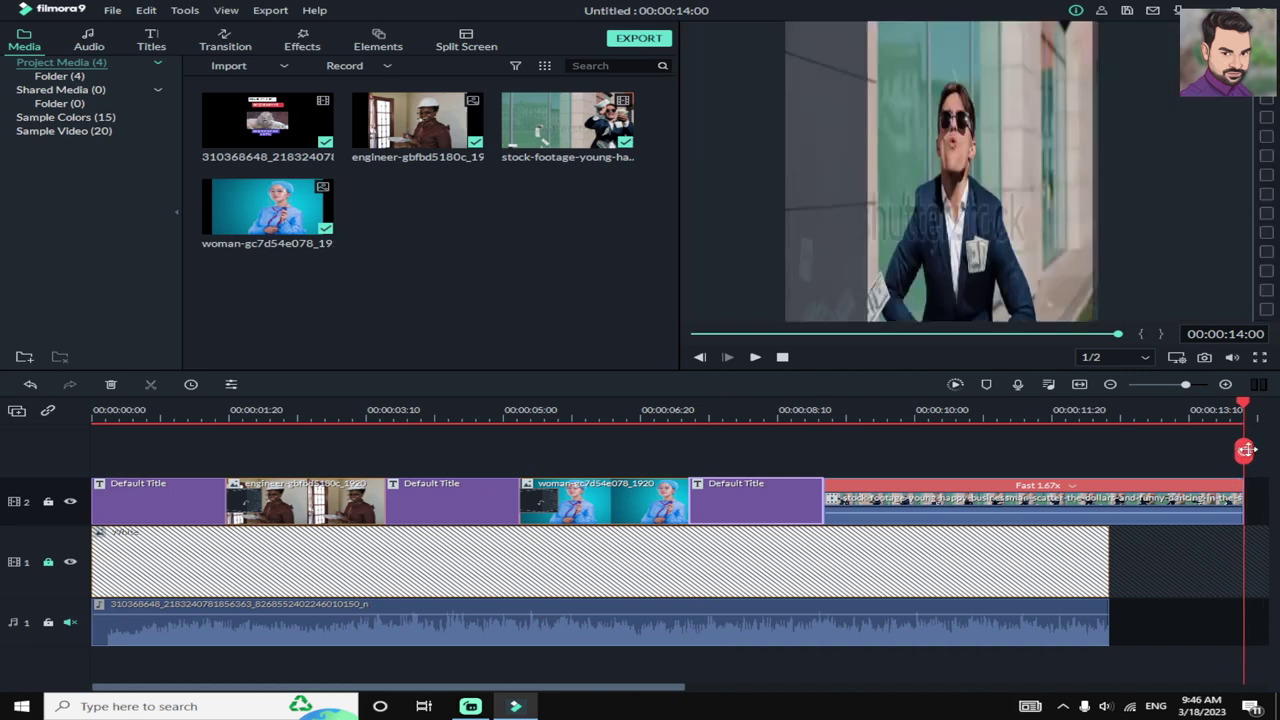
{"action": "left_click", "coordinate": [1025, 627]}
{"action": "right_click", "coordinate": [1025, 627]}
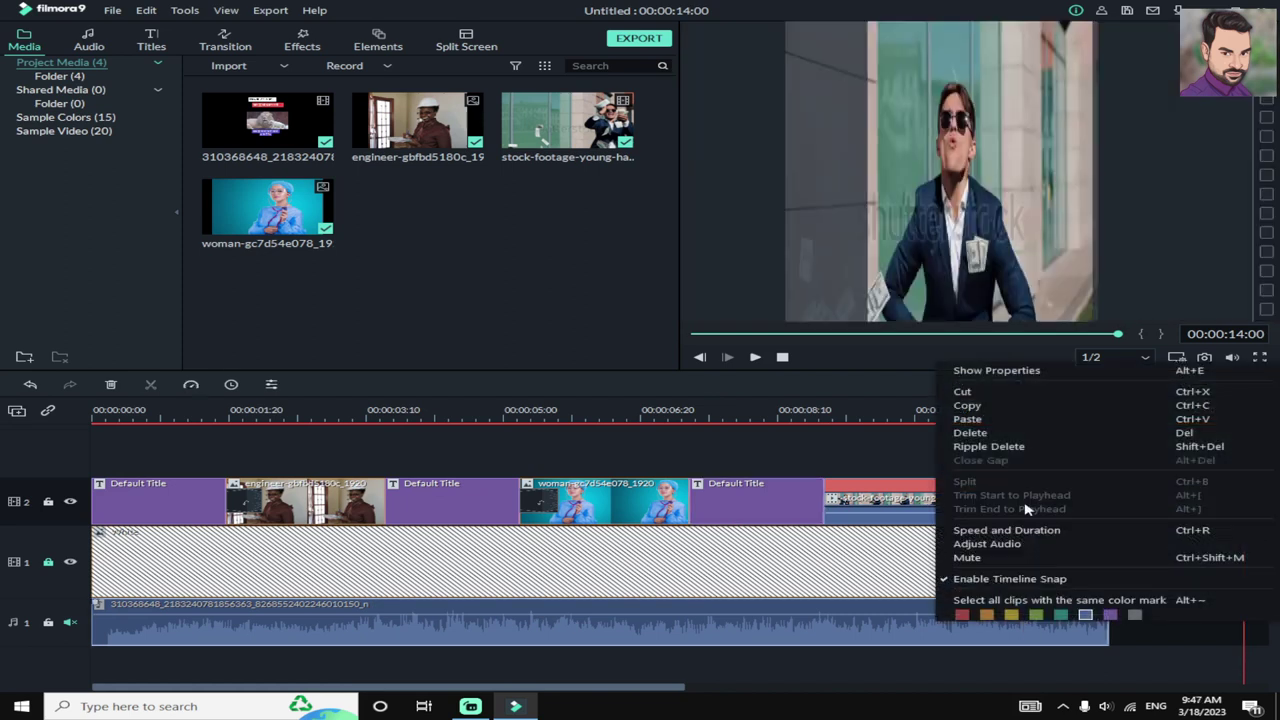
{"action": "left_click", "coordinate": [670, 399]}
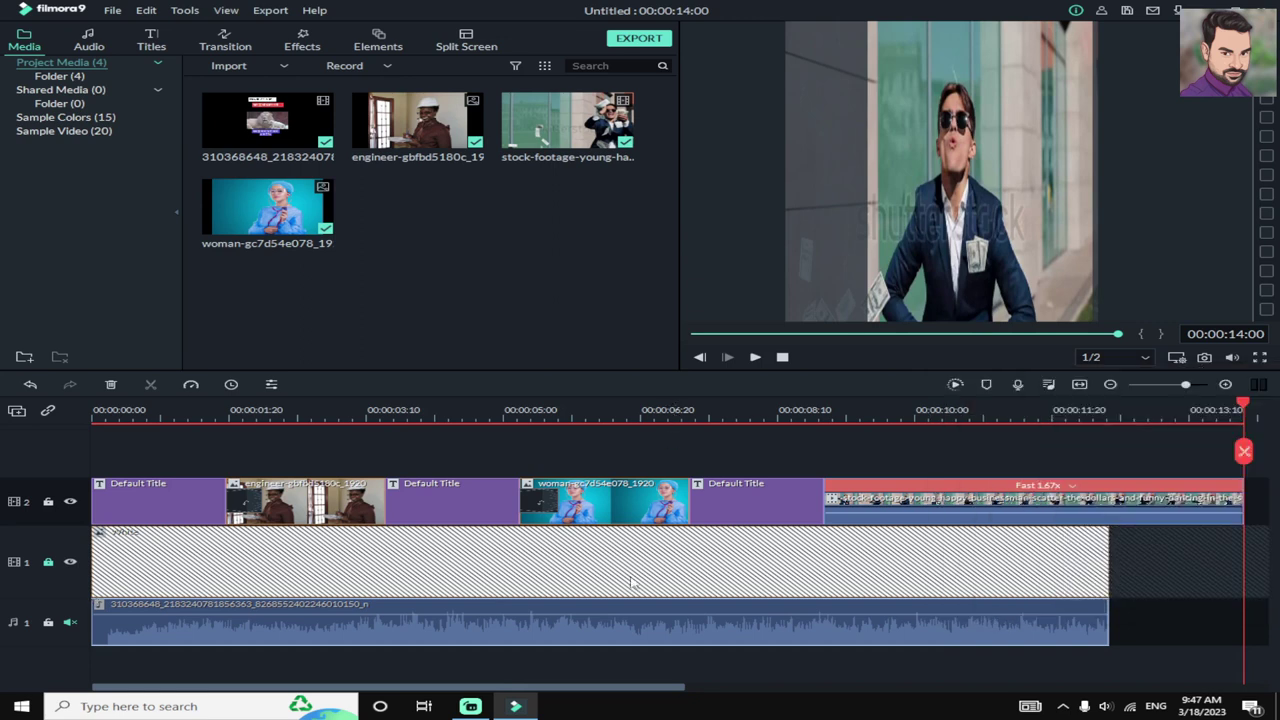
Step: Slow the businessman footage down to 1.22x by stretching its end to 00:00:15:27
{"action": "left_click_drag", "start_coordinate": [592, 687], "coordinate": [724, 687]}
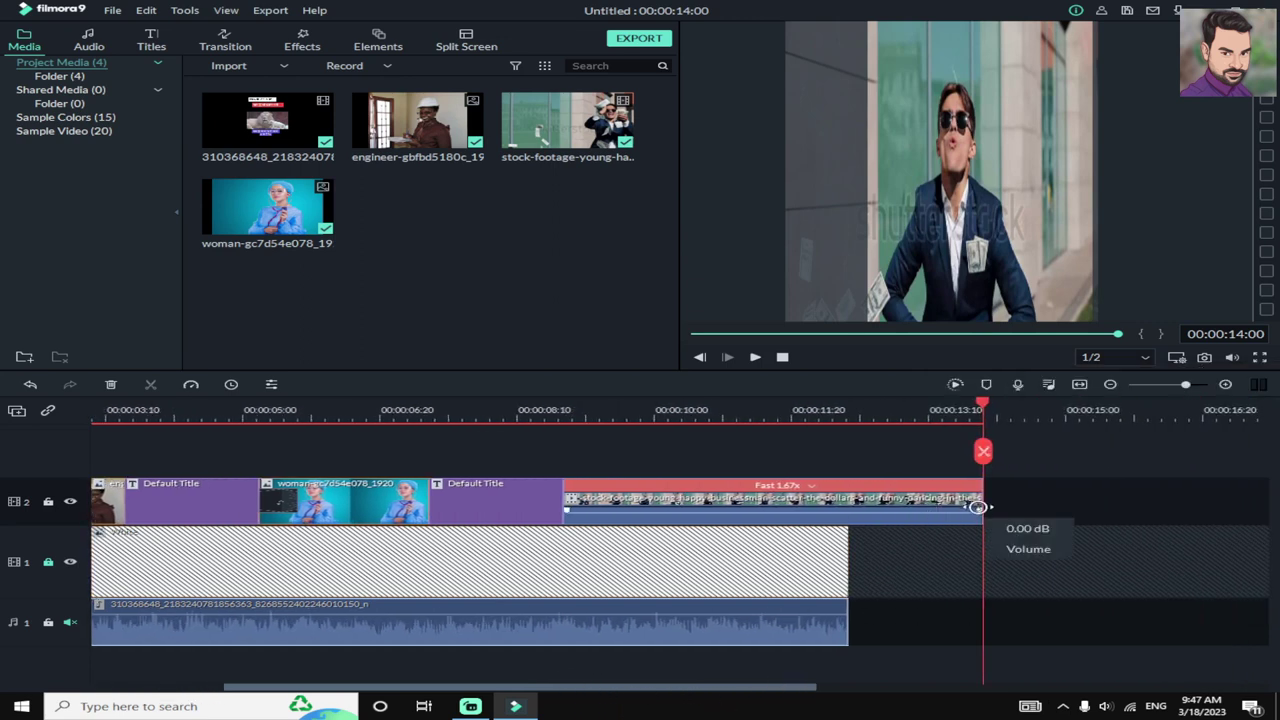
{"action": "left_click_drag", "start_coordinate": [979, 499], "coordinate": [1129, 514]}
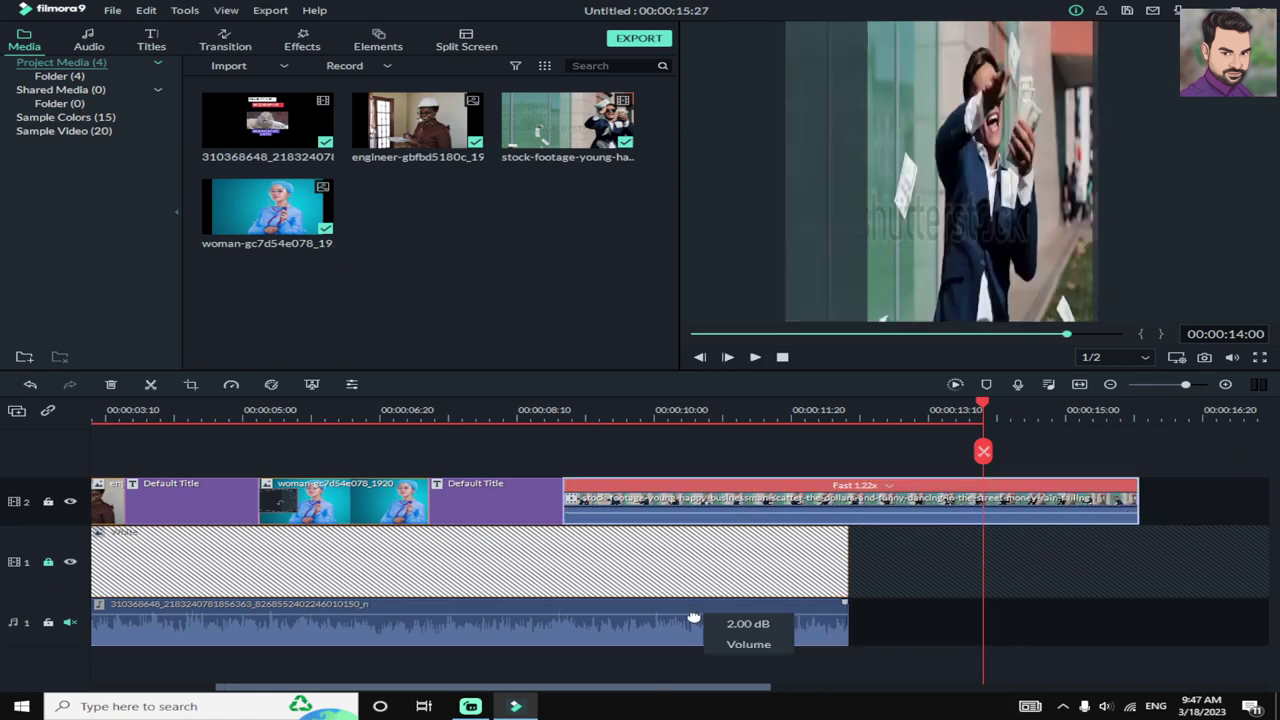
Step: Copy the audio clip and paste the copy directly after the original at 00:00:12:11
{"action": "right_click", "coordinate": [648, 630]}
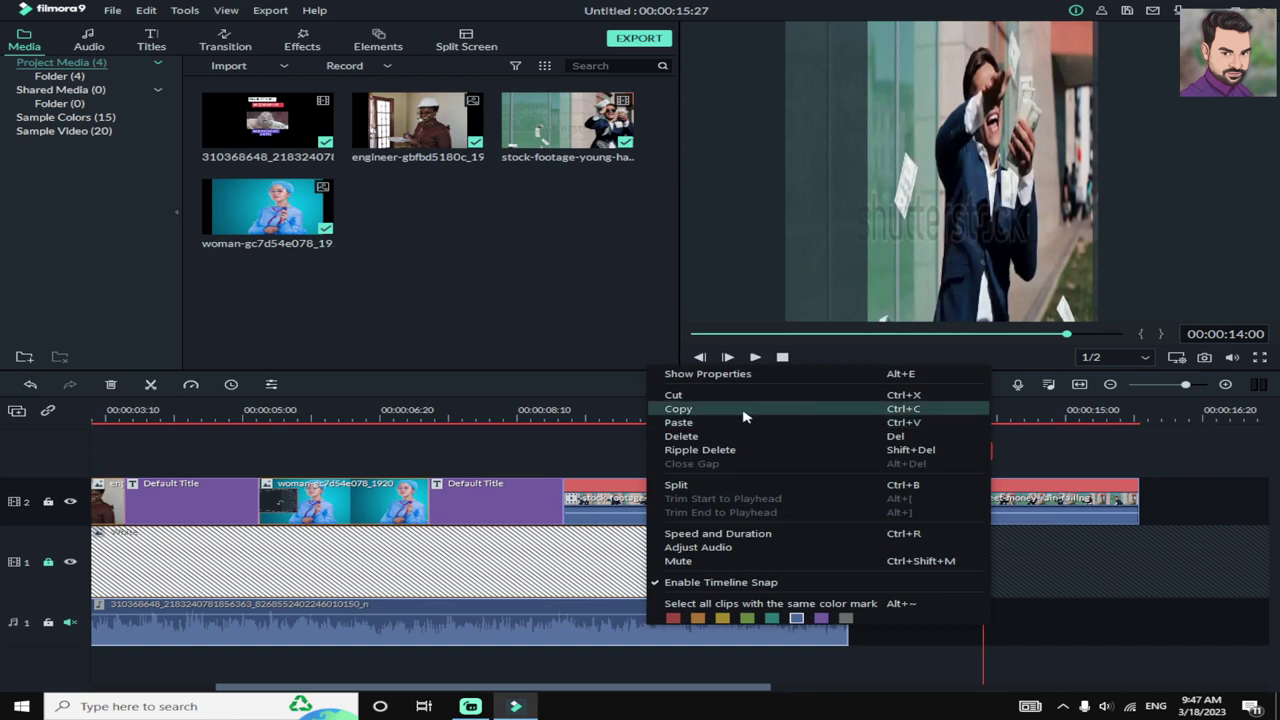
{"action": "left_click", "coordinate": [840, 511]}
{"action": "left_click", "coordinate": [851, 413]}
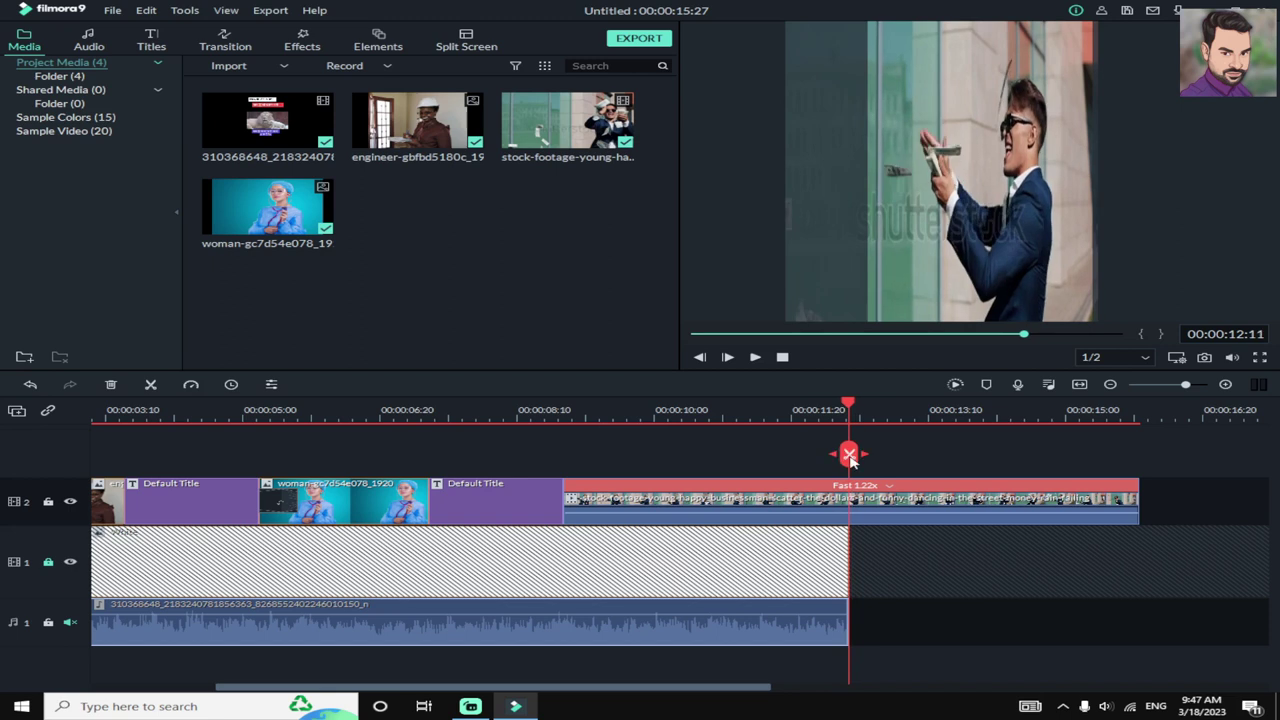
{"action": "key", "text": "ctrl+v"}
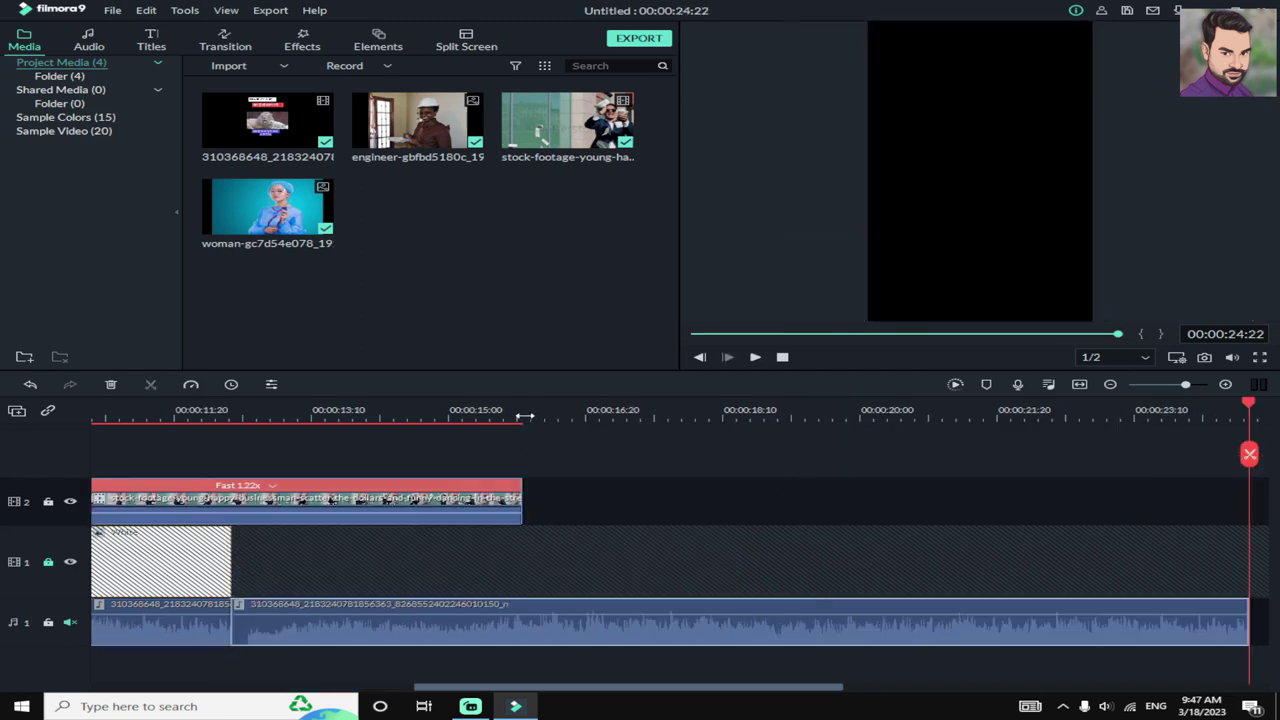
Step: Split the second audio clip at the end of the businessman footage, 00:00:15:27, and delete the remainder
{"action": "left_click", "coordinate": [523, 419]}
{"action": "left_click_drag", "start_coordinate": [526, 467], "coordinate": [523, 462]}
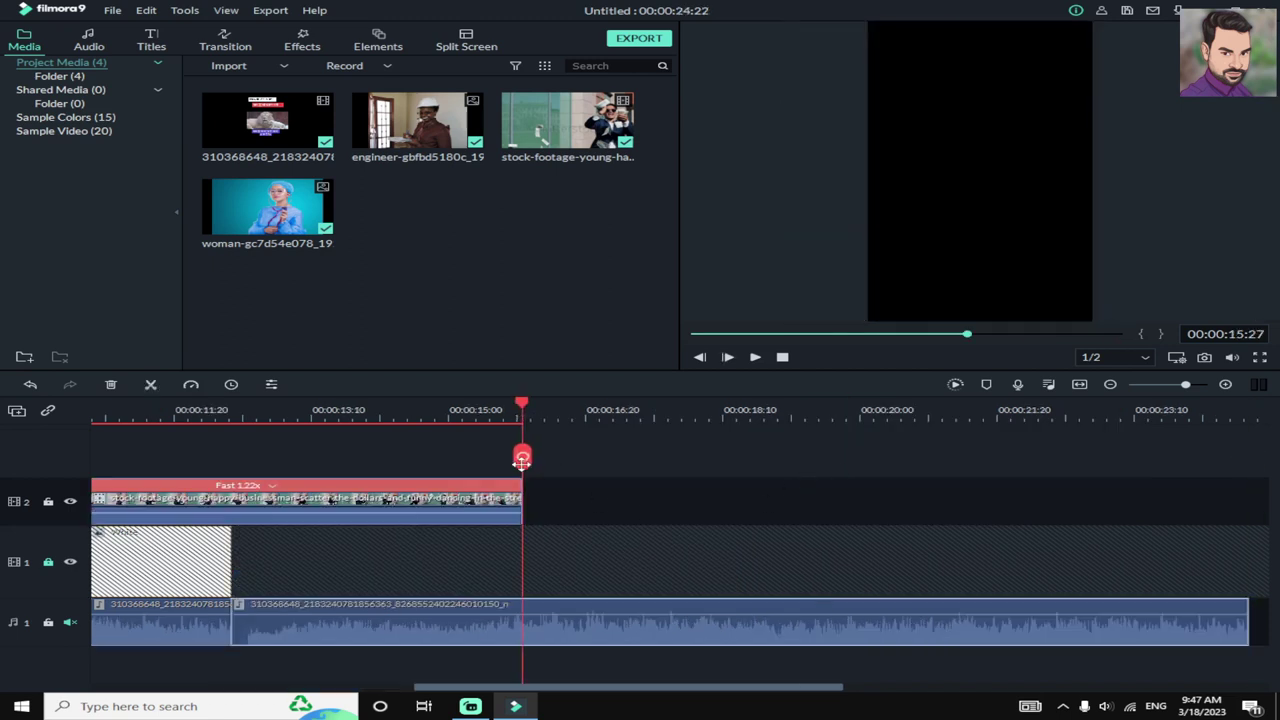
{"action": "left_click", "coordinate": [523, 457]}
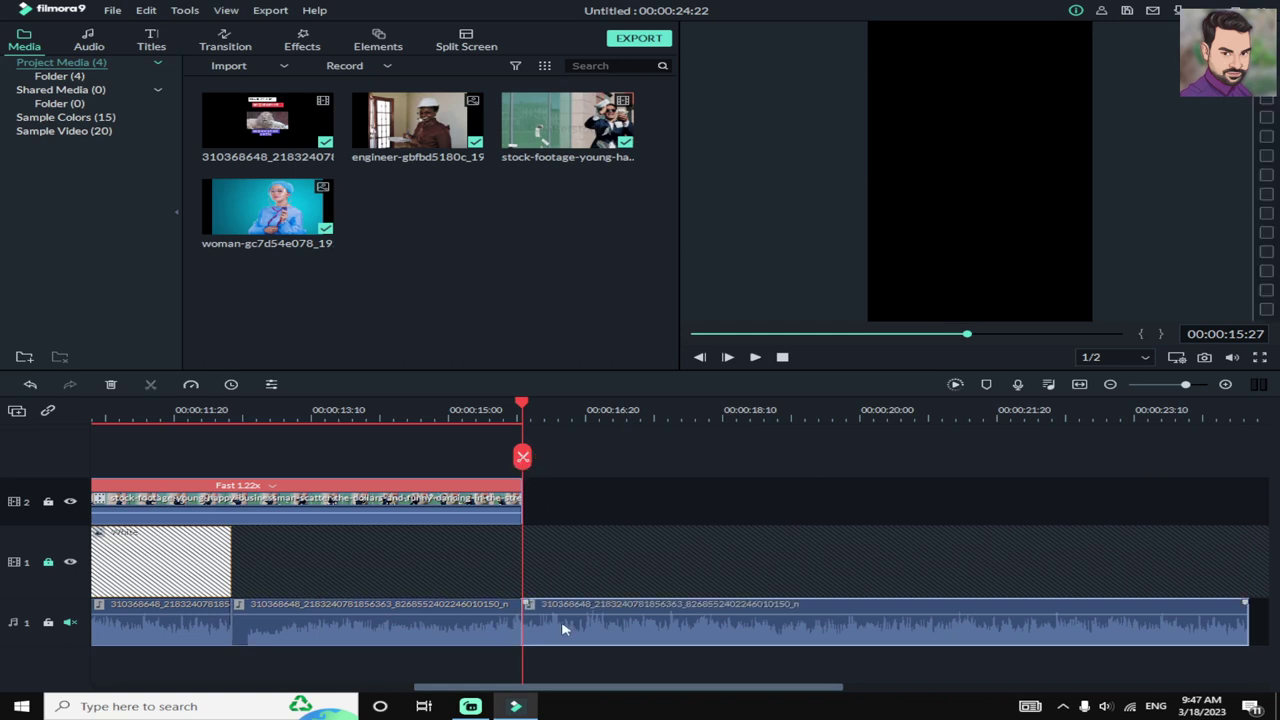
{"action": "key", "text": "Delete"}
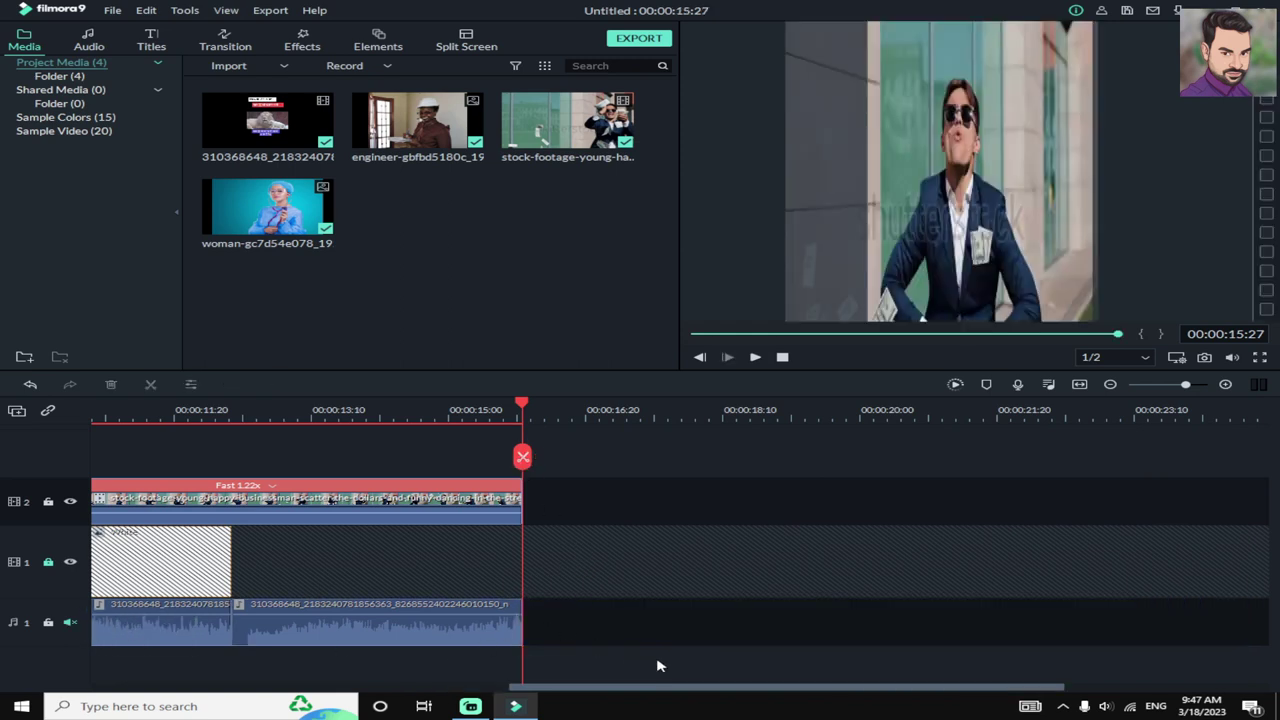
Step: Preview the complete video from the beginning to its end
{"action": "left_click_drag", "start_coordinate": [618, 688], "coordinate": [38, 692]}
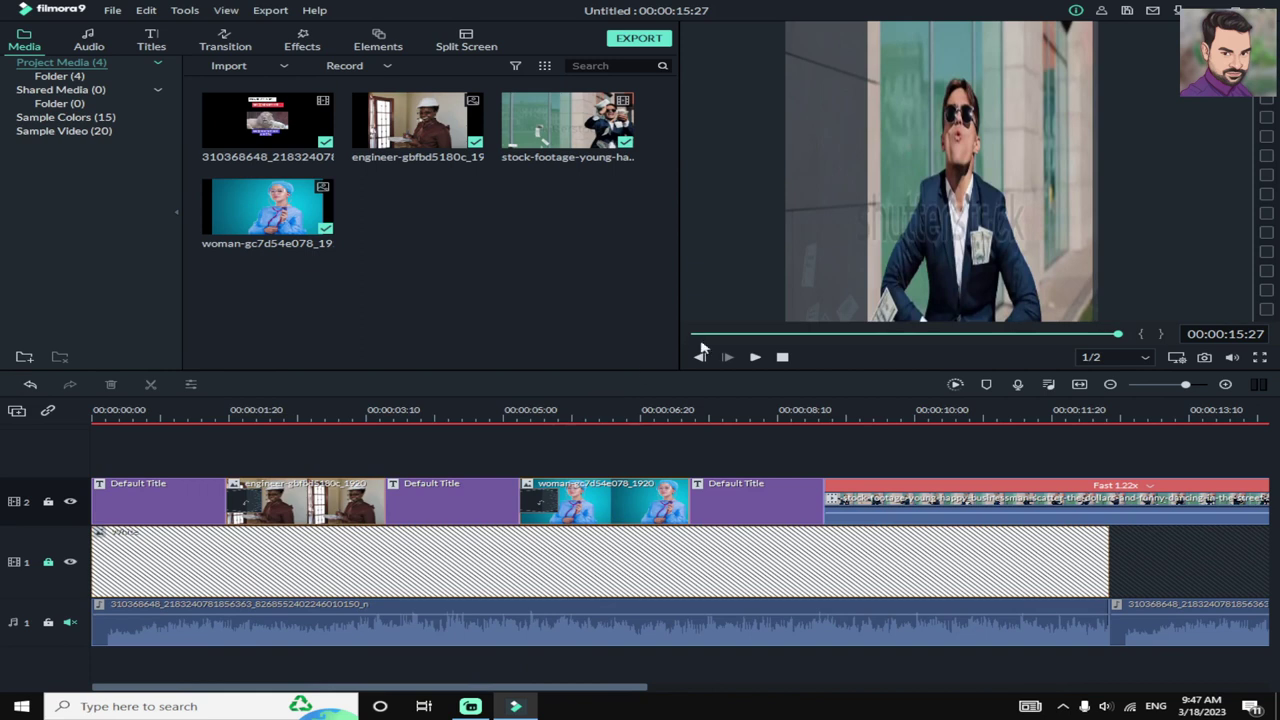
{"action": "left_click", "coordinate": [701, 354]}
{"action": "left_click", "coordinate": [755, 358]}
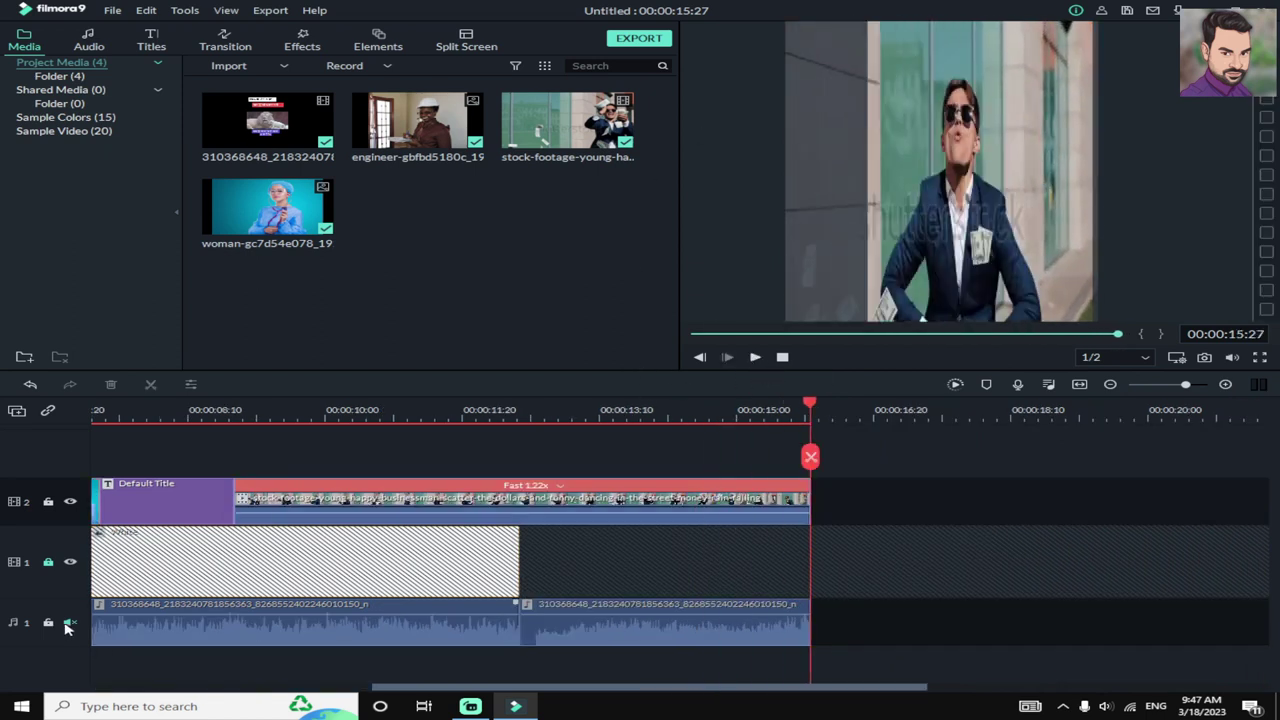
Step: Unmute the audio track, lock it and video track 2, and return the playhead to the start
{"action": "left_click", "coordinate": [69, 623]}
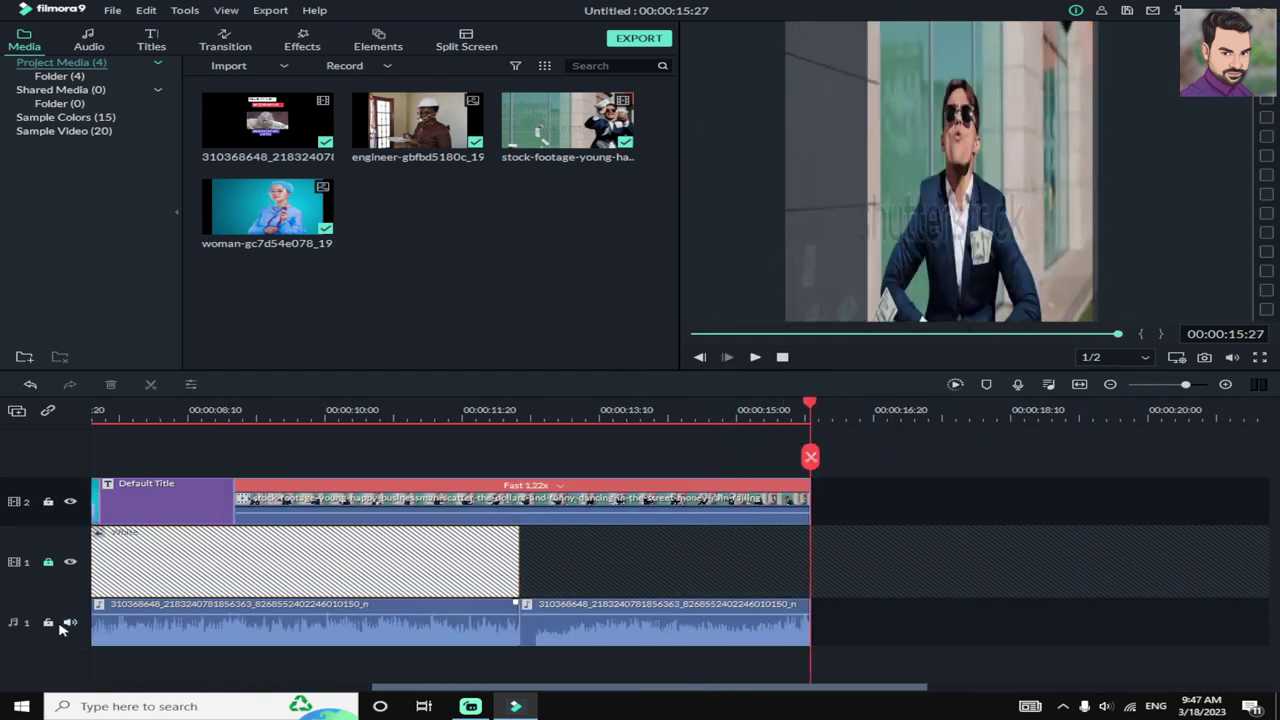
{"action": "left_click", "coordinate": [49, 503]}
{"action": "left_click", "coordinate": [688, 336]}
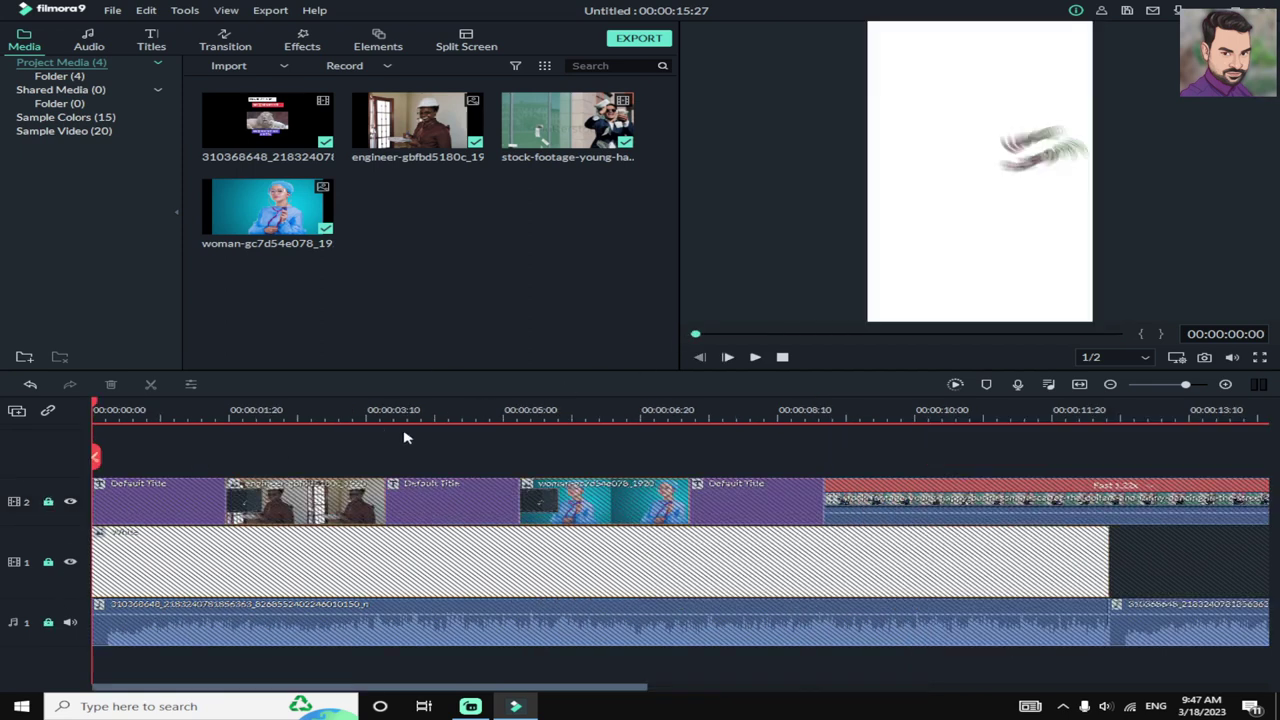
Step: Export the project as the 720x1280, 30 fps MP4 file "My Video" to D:/shotcut audio with GPU accelerated encoding
{"action": "left_click", "coordinate": [638, 39]}
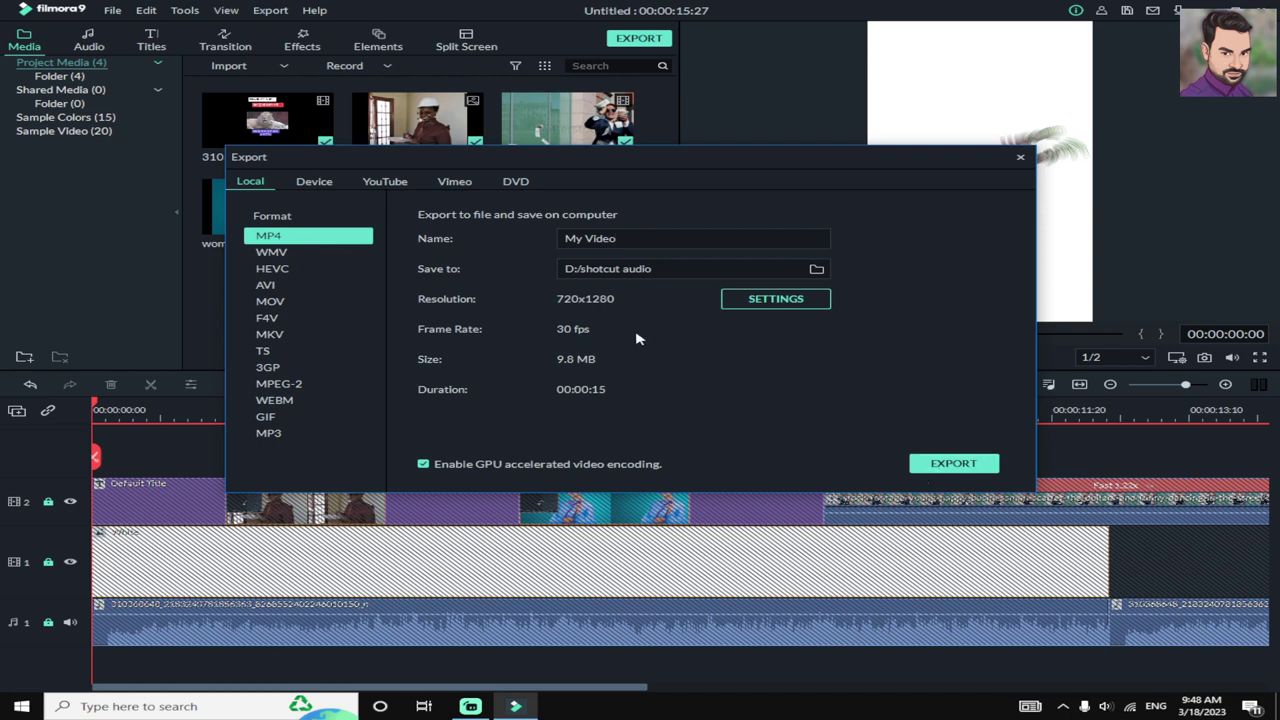
{"action": "left_click", "coordinate": [966, 466]}
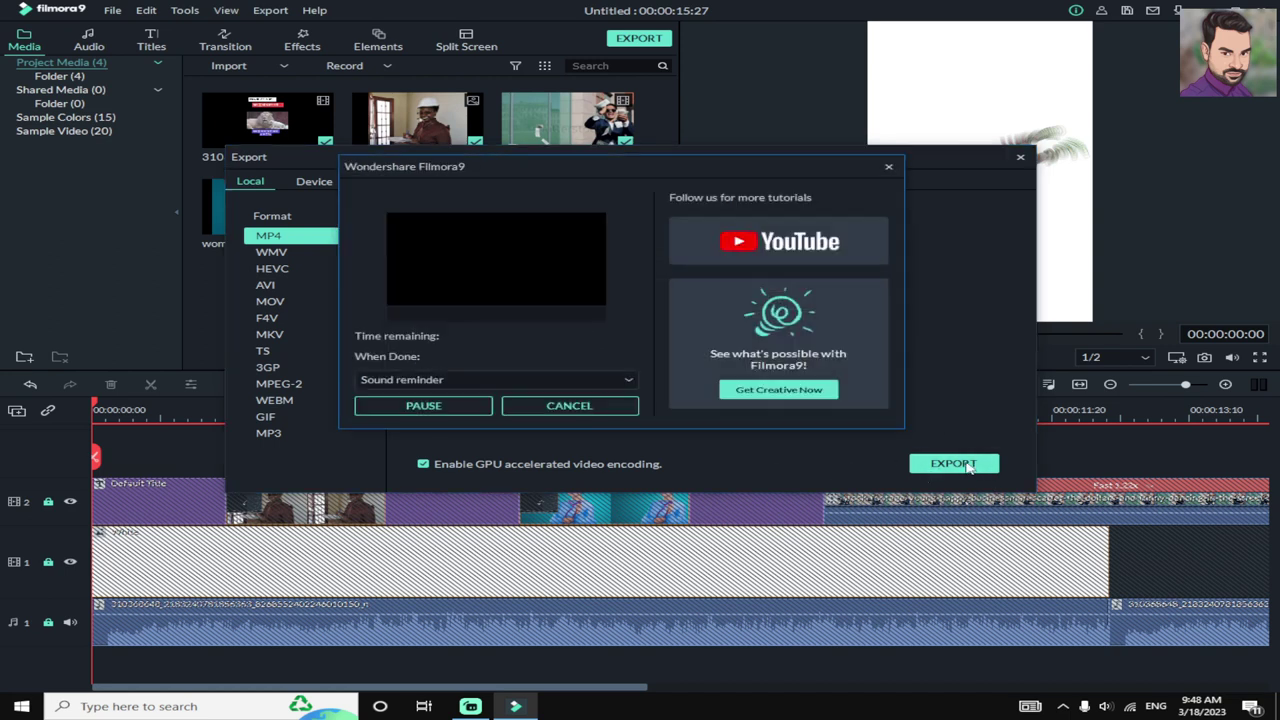